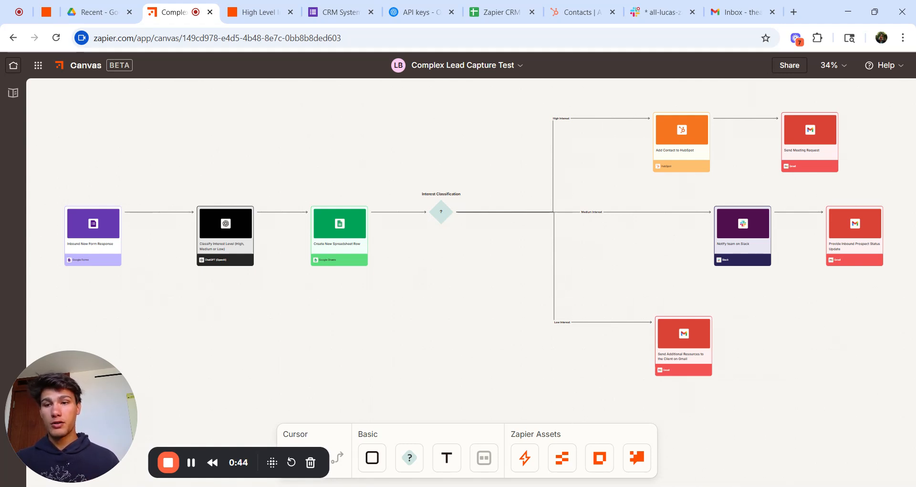
# Step: Review the CRM System Interest Form and the Zapier CRM spreadsheet, then return to the lead capture workflow
pyautogui.click(338, 13)
pyautogui.scroll(15, 387, 128)
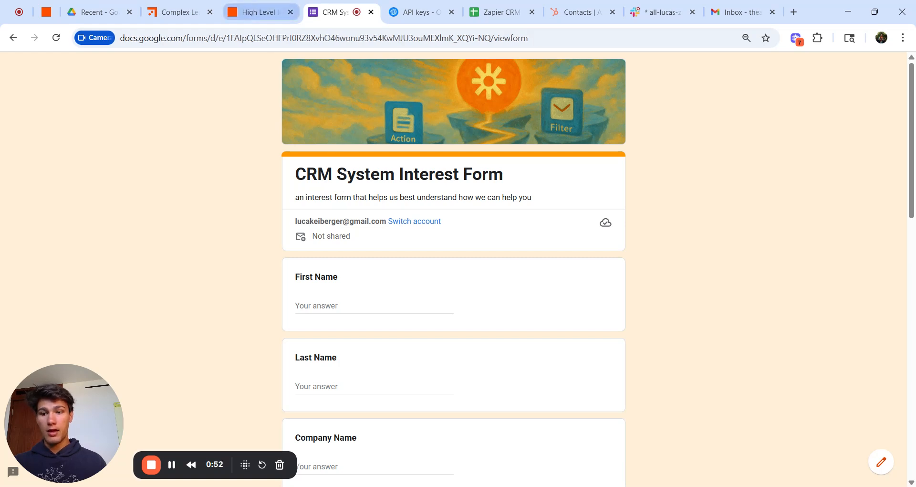
pyautogui.scroll(-15, 453, 267)
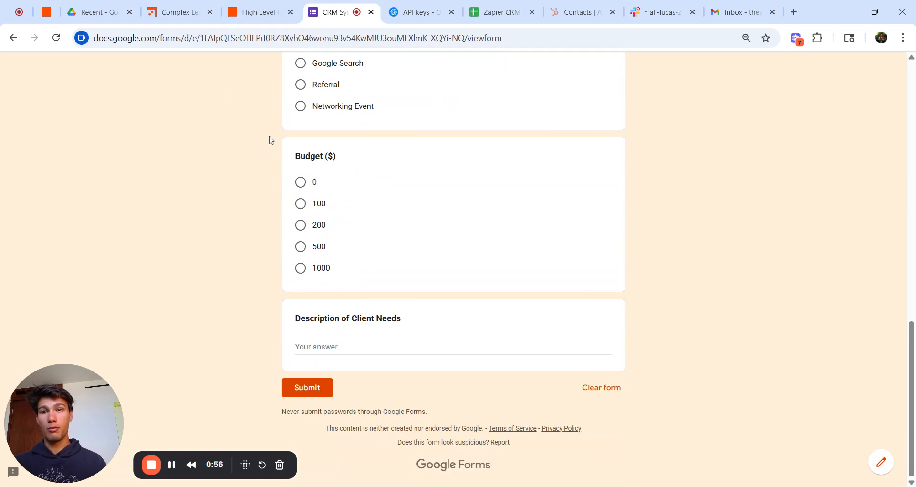
pyautogui.click(174, 10)
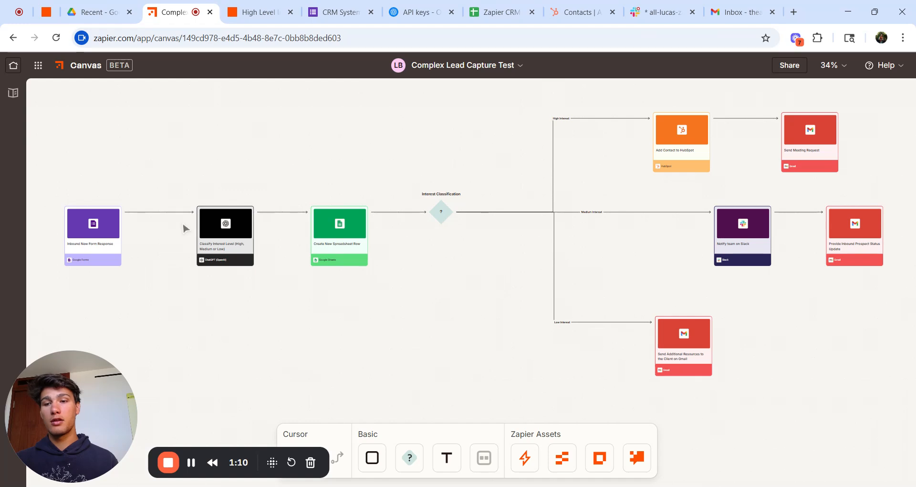
pyautogui.click(497, 12)
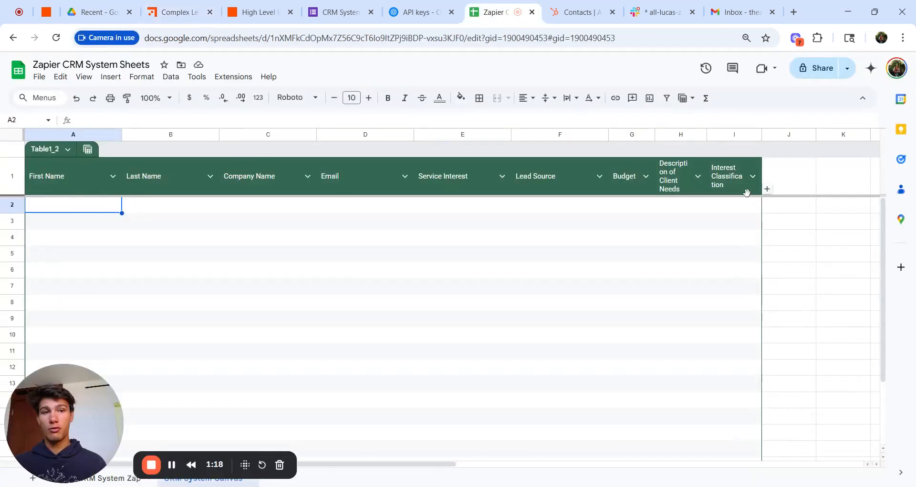
pyautogui.click(185, 13)
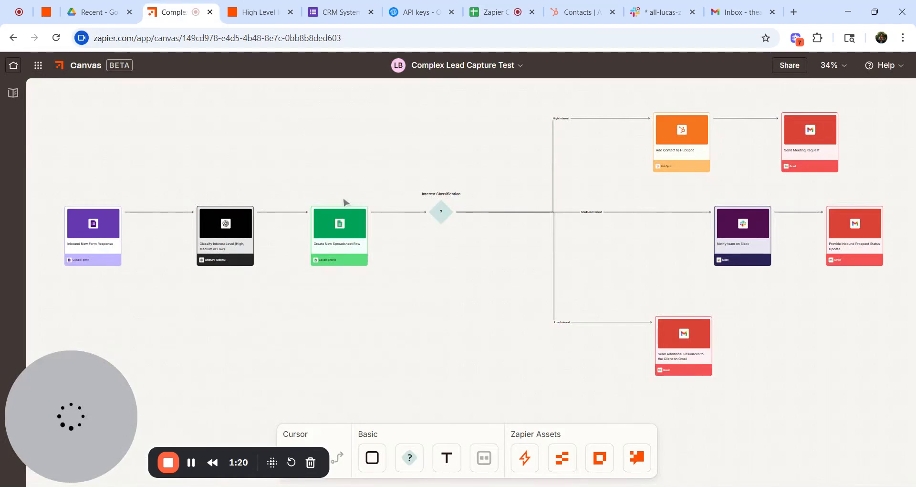
# Step: Check the HubSpot contacts list and reload the Slack channel's lead notifications
pyautogui.moveTo(222, 255)
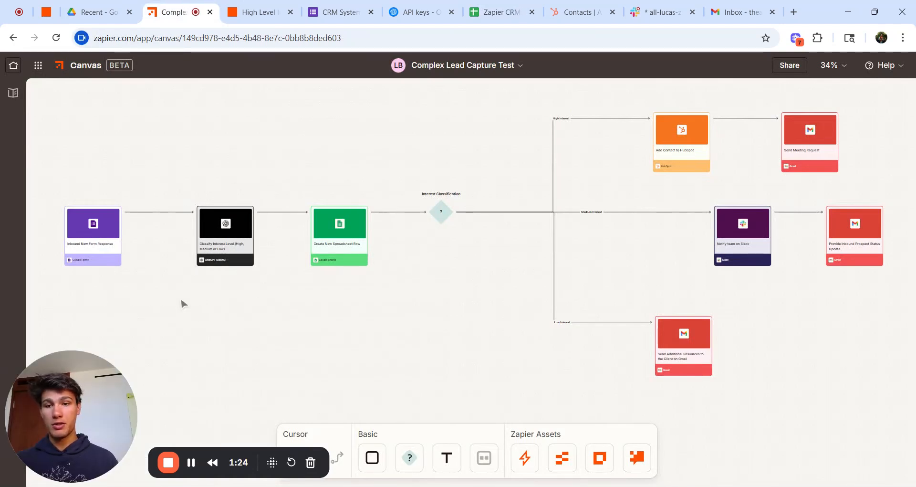
pyautogui.hscroll(2, 650, 225)
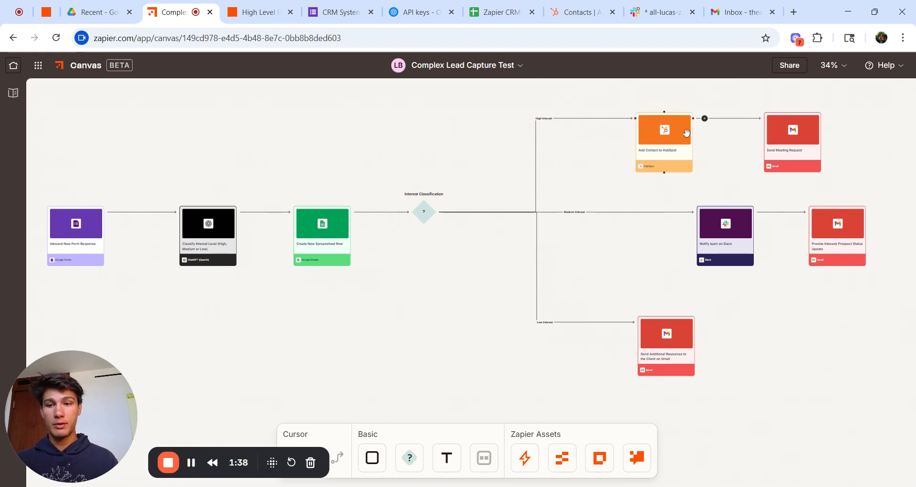
pyautogui.click(598, 12)
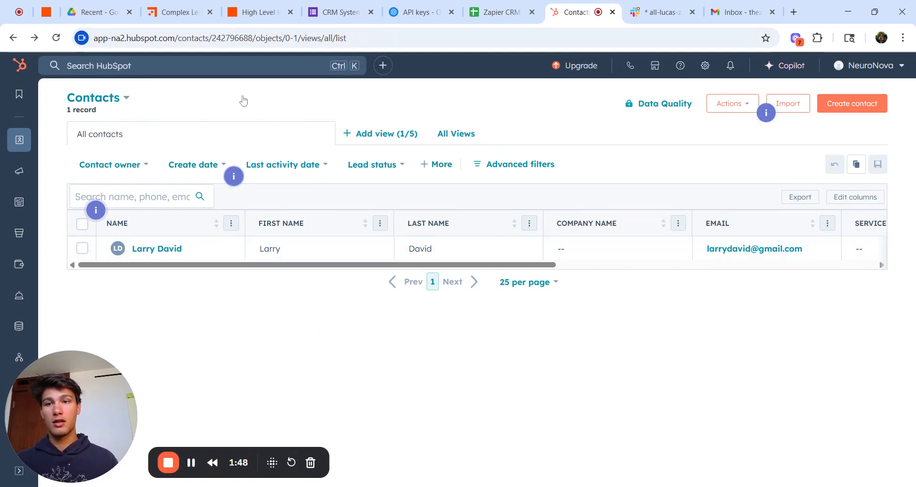
pyautogui.click(175, 7)
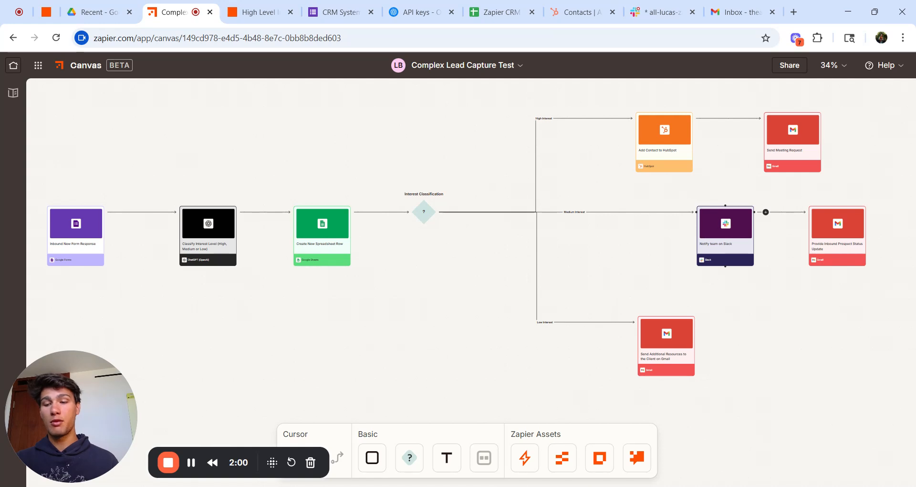
pyautogui.click(663, 12)
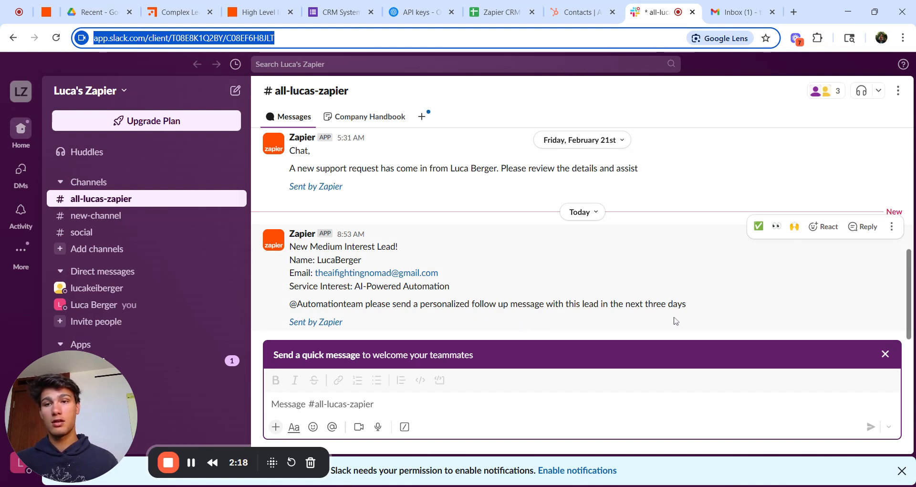
pyautogui.press('Return')
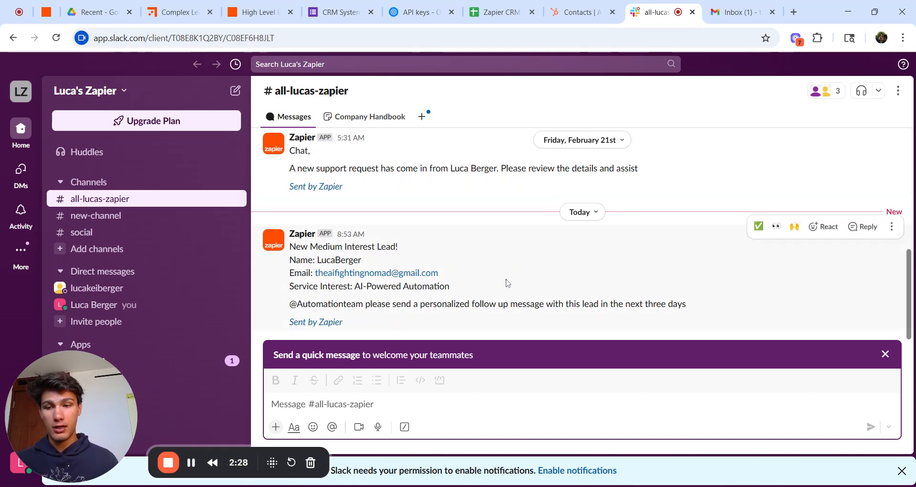
# Step: Go back to the workflow diagram, then open the 'High Level InBound Sales Funnel FINAL' zap draft
pyautogui.click(177, 12)
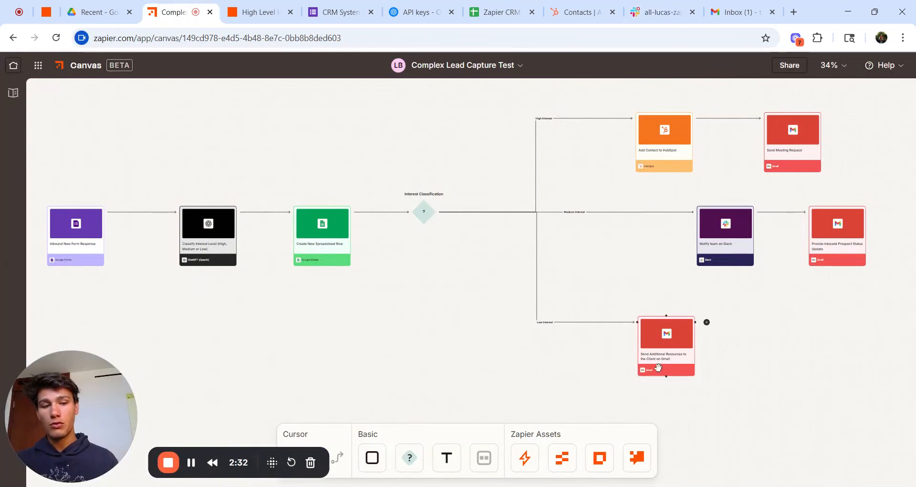
pyautogui.moveTo(690, 365)
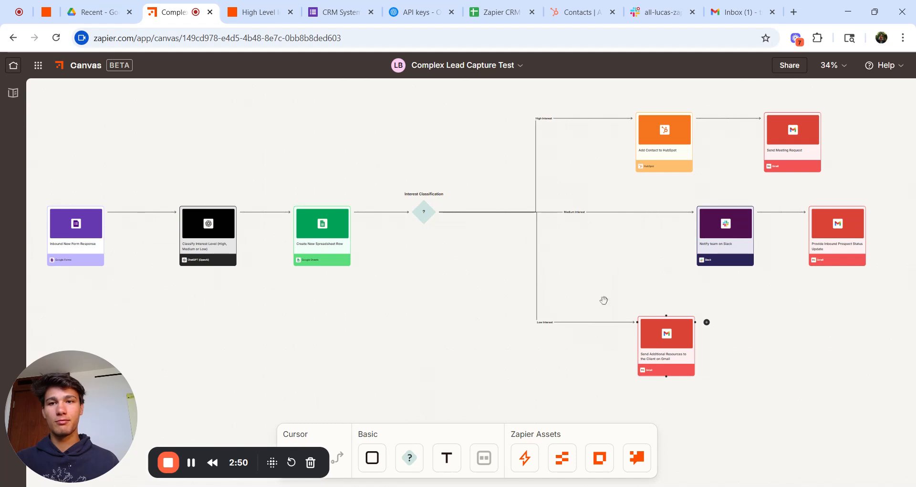
pyautogui.click(270, 13)
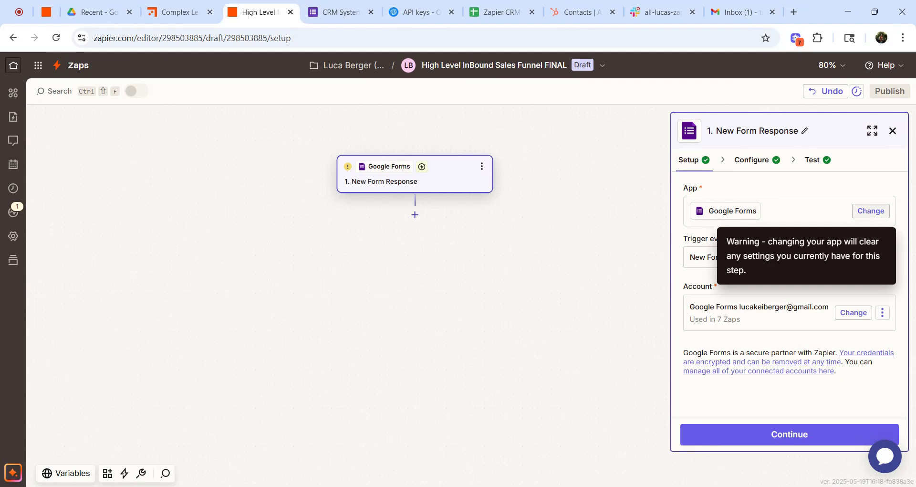
# Step: Keep Google Forms as the trigger app with New Form Response as its event, and continue
pyautogui.click(871, 210)
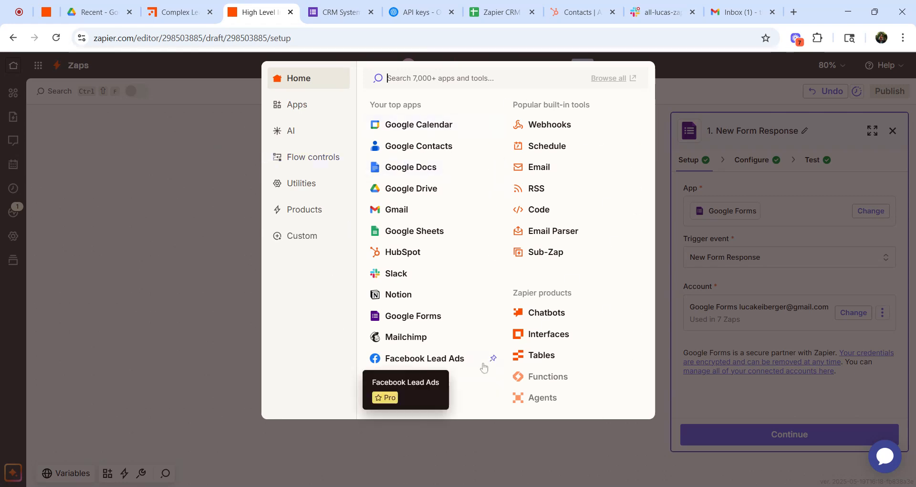
pyautogui.click(435, 315)
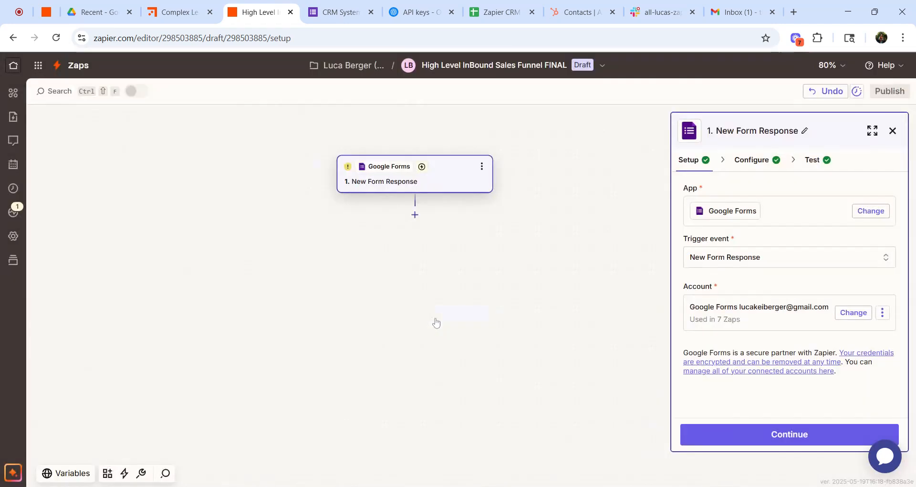
pyautogui.click(736, 261)
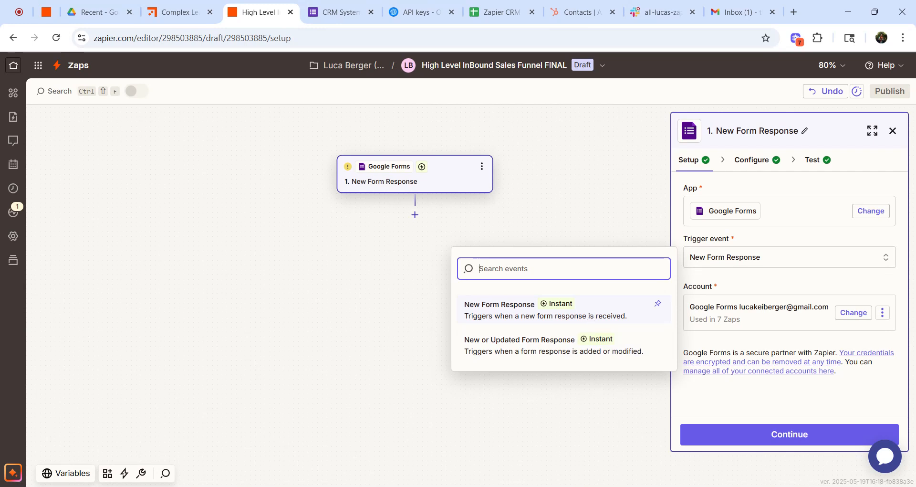
pyautogui.click(591, 319)
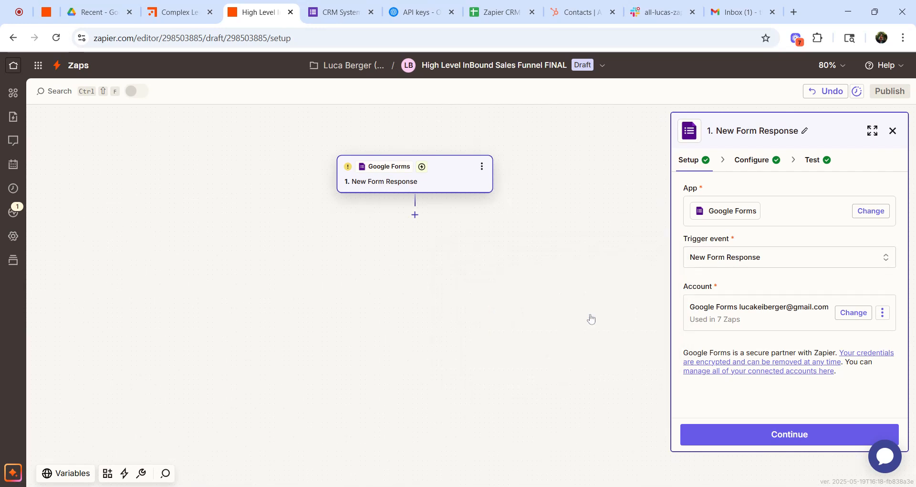
pyautogui.click(756, 431)
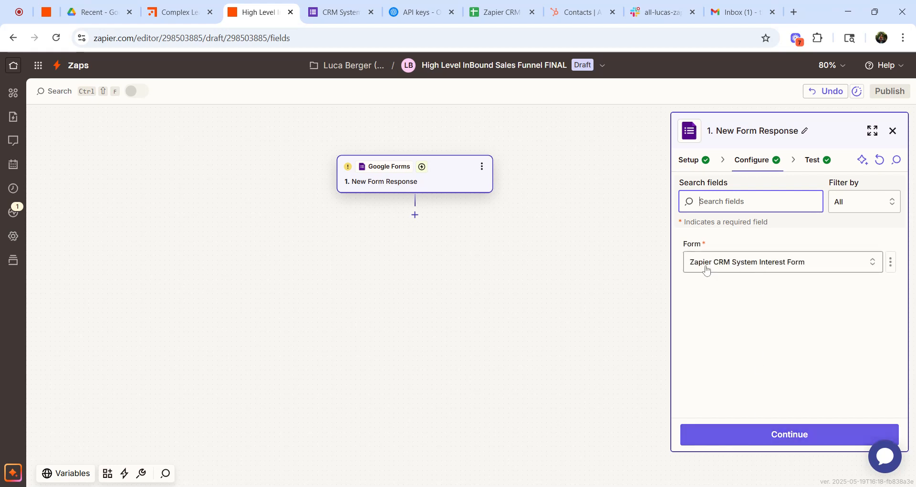
# Step: Confirm the Zapier CRM System Interest Form as the trigger form, load sample Form Response A, then reopen the form
pyautogui.click(758, 260)
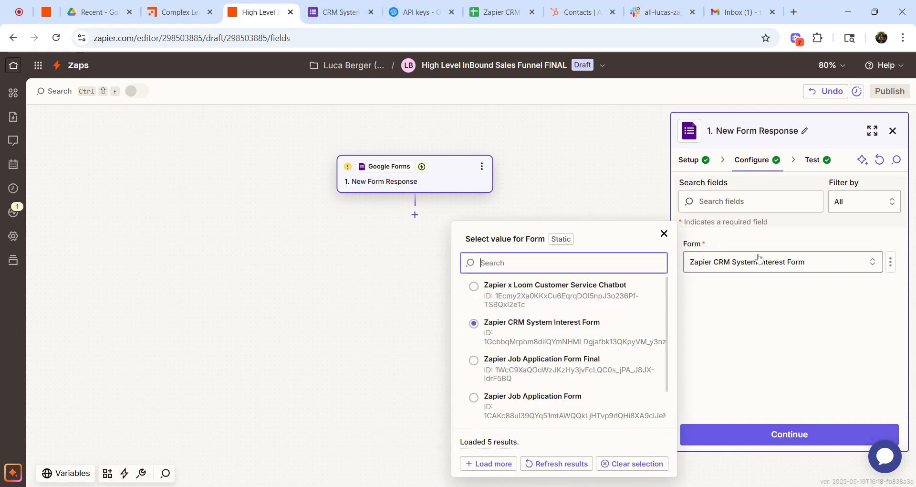
pyautogui.click(340, 12)
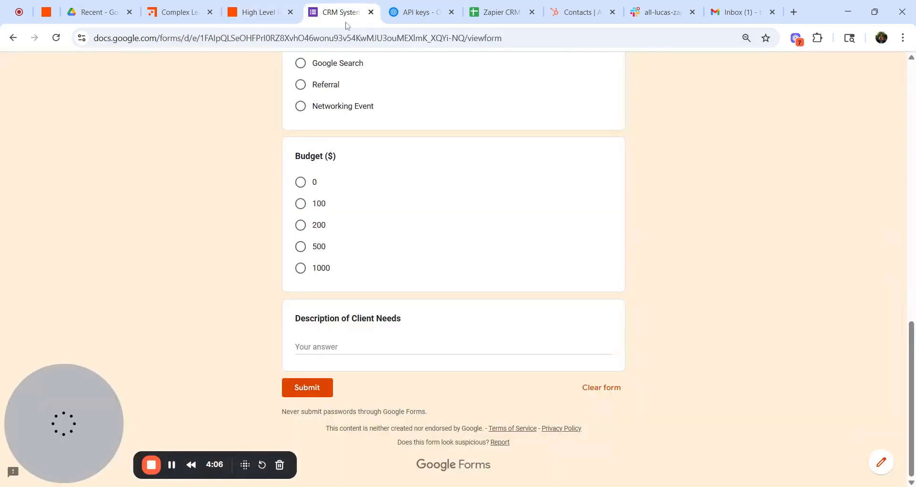
pyautogui.scroll(10, 429, 146)
pyautogui.scroll(3, 429, 145)
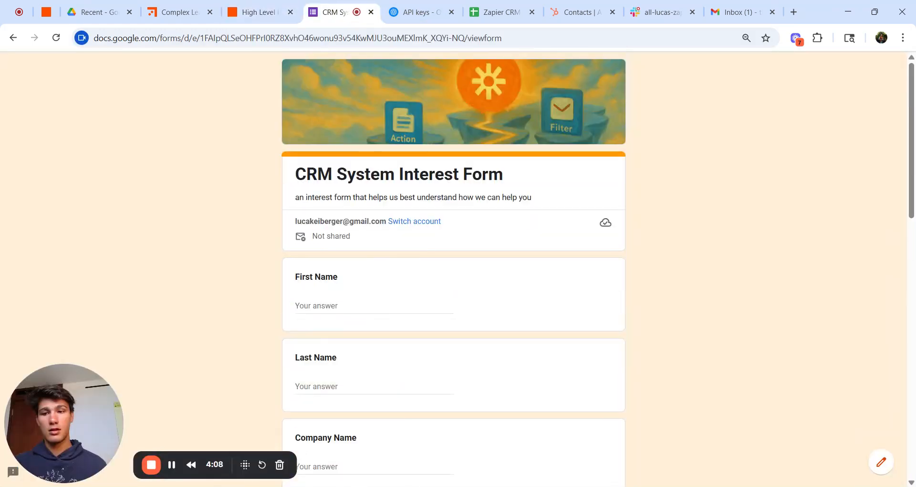
pyautogui.click(257, 12)
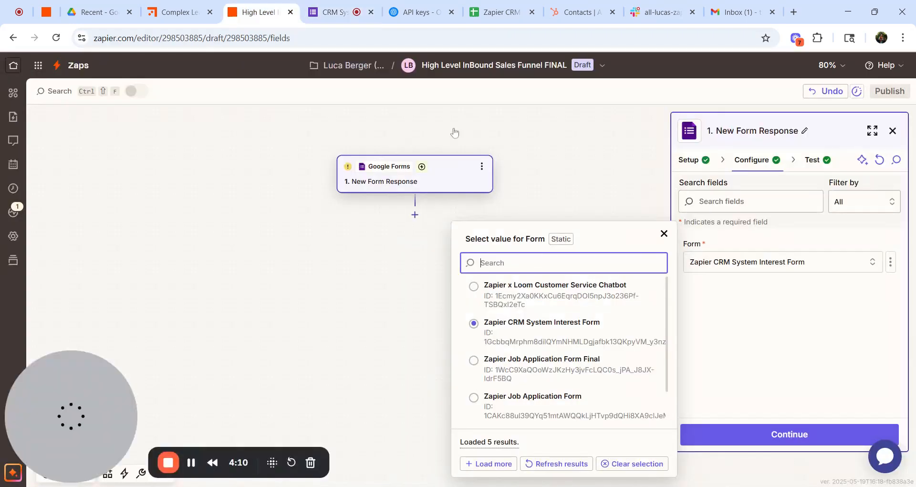
pyautogui.click(770, 434)
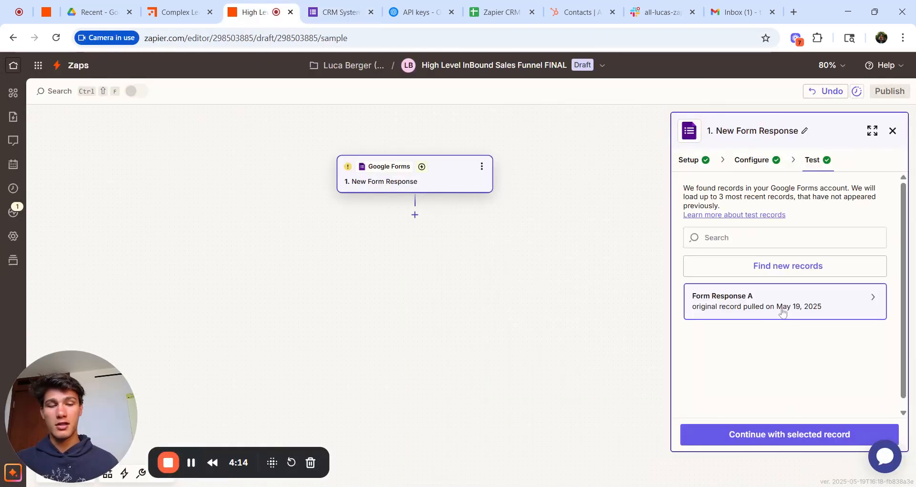
pyautogui.moveTo(786, 313)
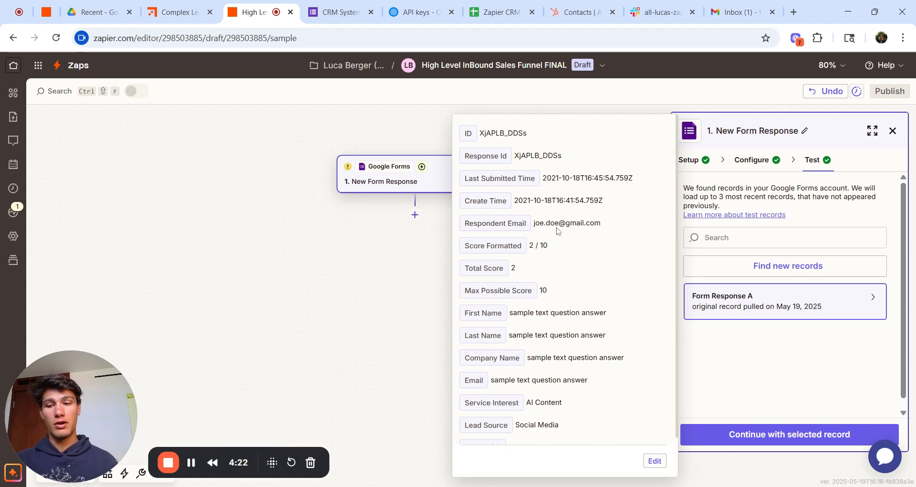
pyautogui.click(334, 12)
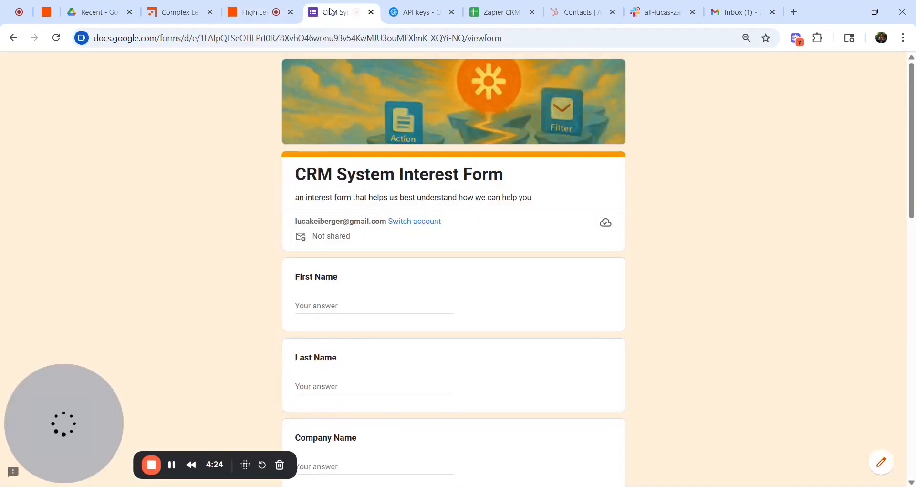
# Step: Enter the lead's first and last name, company NeuroNova, and the lead's e-mail address
pyautogui.click(322, 304)
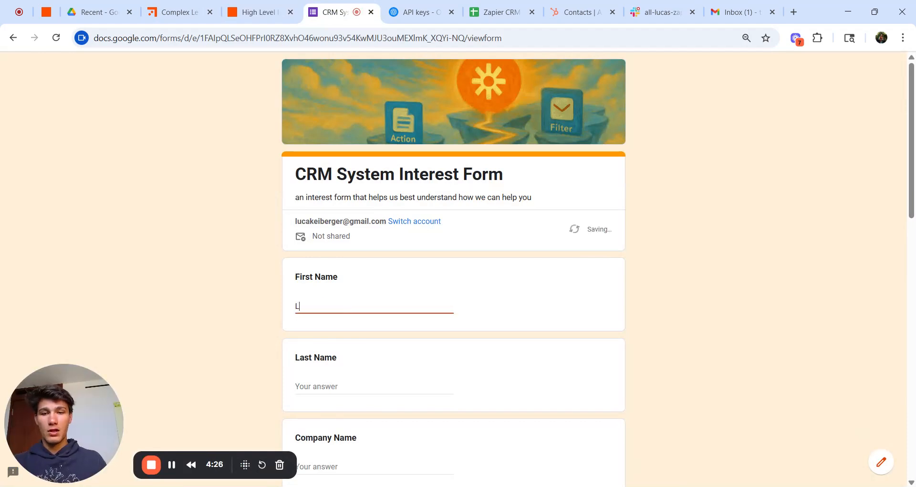
pyautogui.press('Tab')
pyautogui.press('Tab')
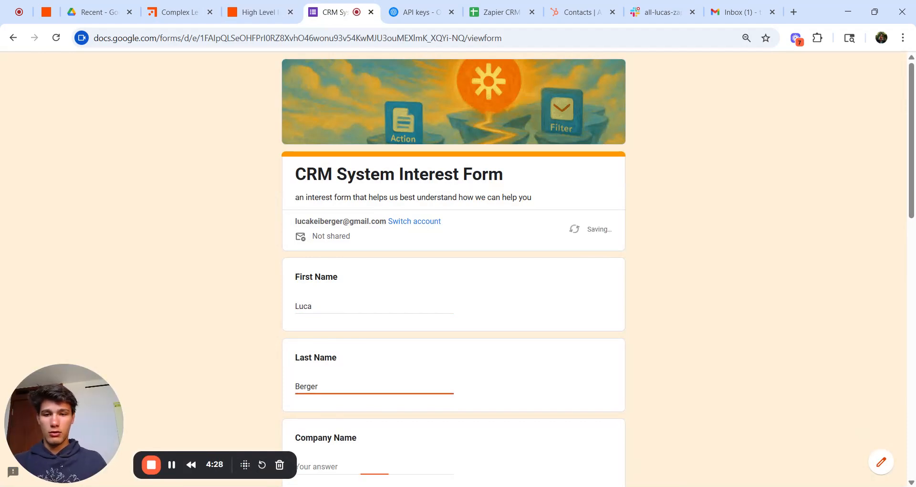
pyautogui.write('NeuroN')
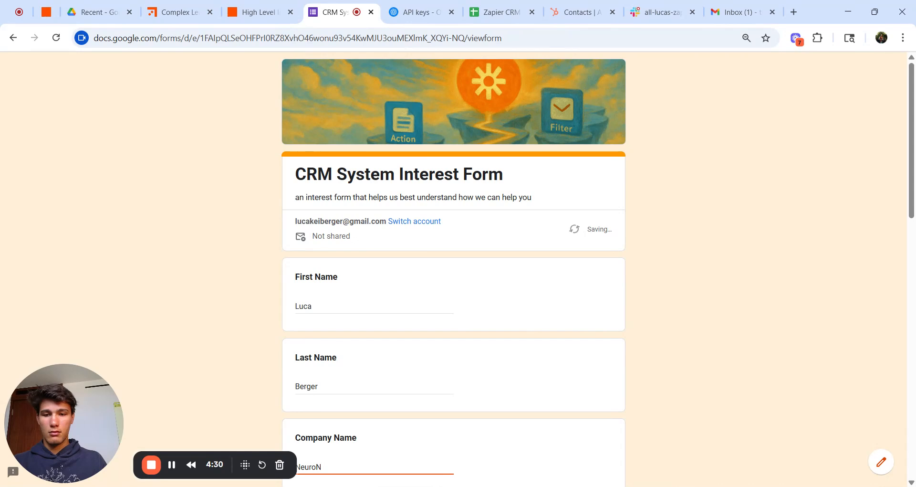
pyautogui.write('ova')
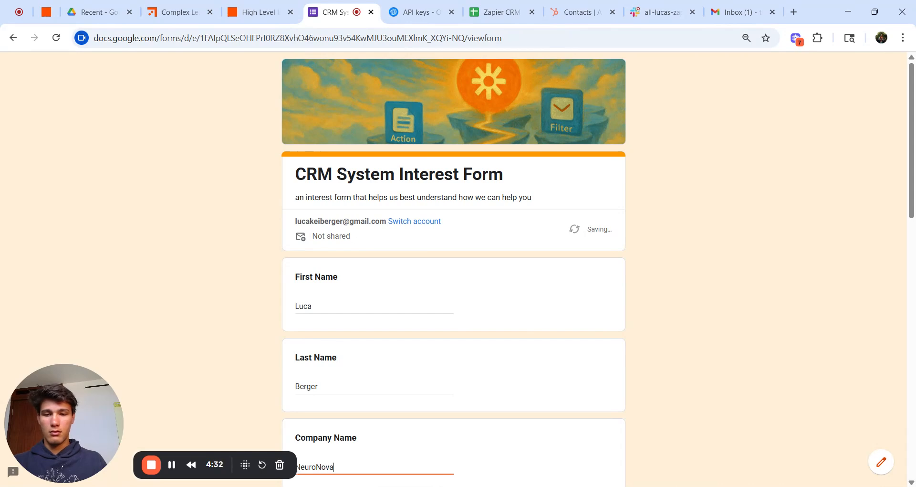
pyautogui.press('Tab')
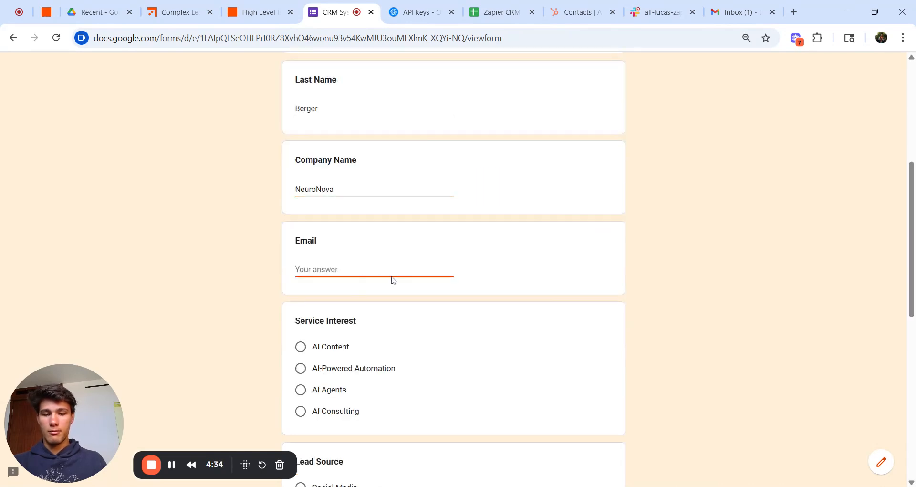
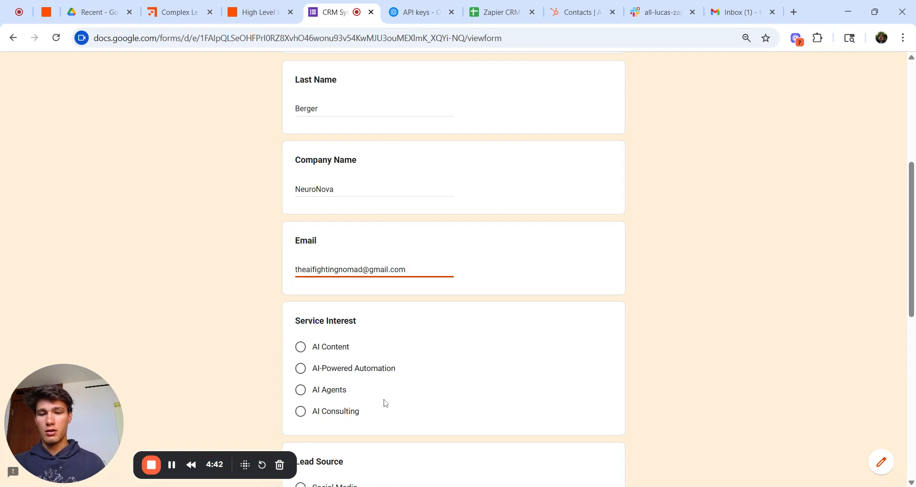
# Step: Choose AI Consulting, Social Media and a 1000 budget, describe the urgent AI-integration need, and submit
pyautogui.click(336, 413)
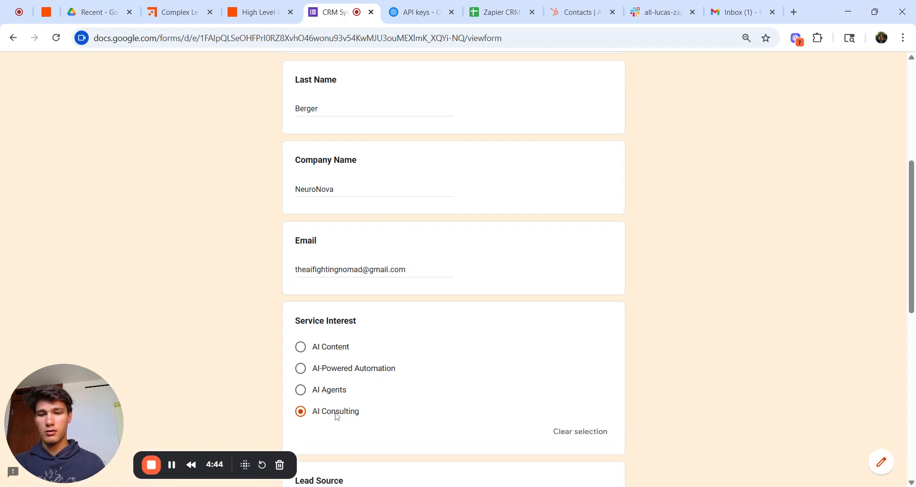
pyautogui.scroll(-6, 336, 415)
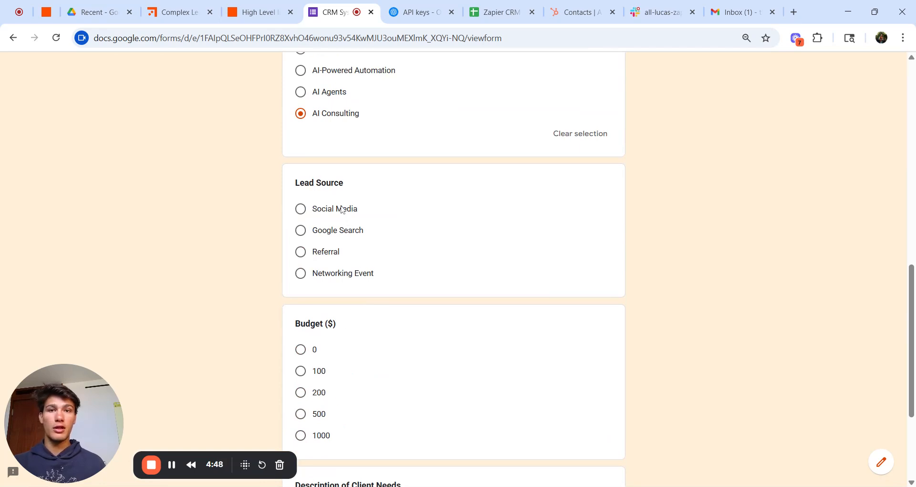
pyautogui.click(341, 208)
pyautogui.scroll(-4, 342, 208)
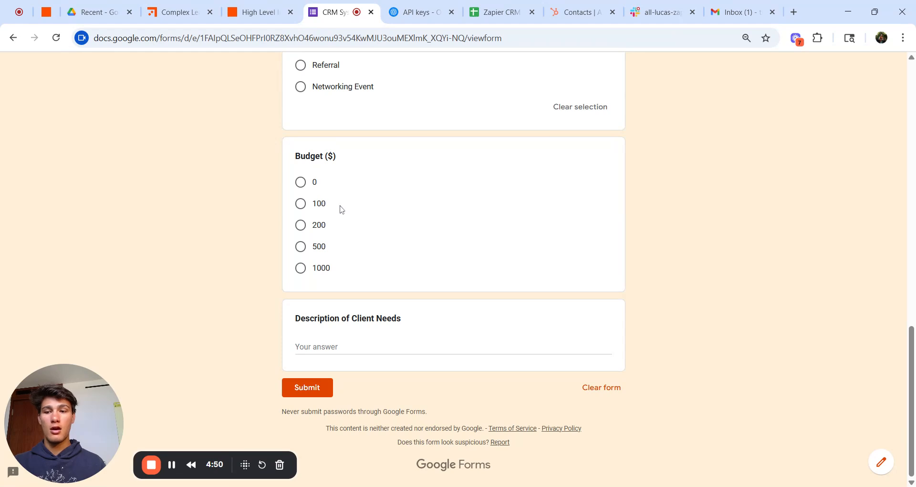
pyautogui.click(321, 271)
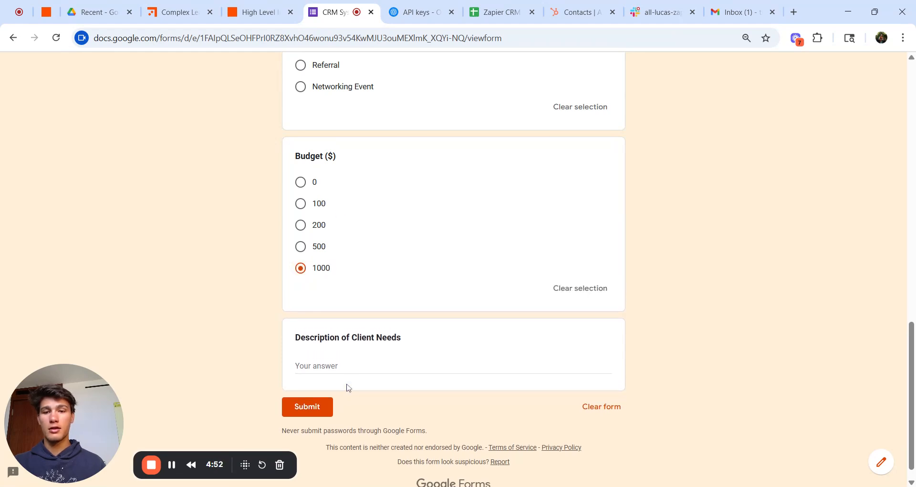
pyautogui.click(334, 365)
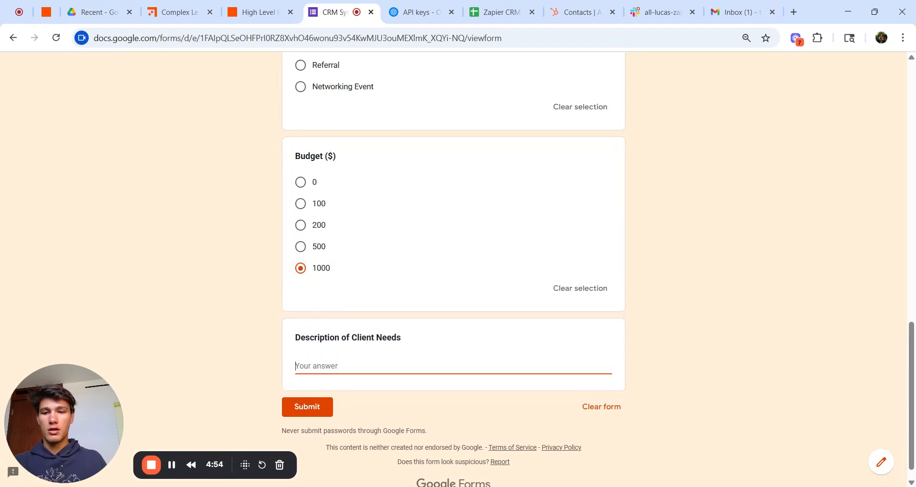
pyautogui.write('I')
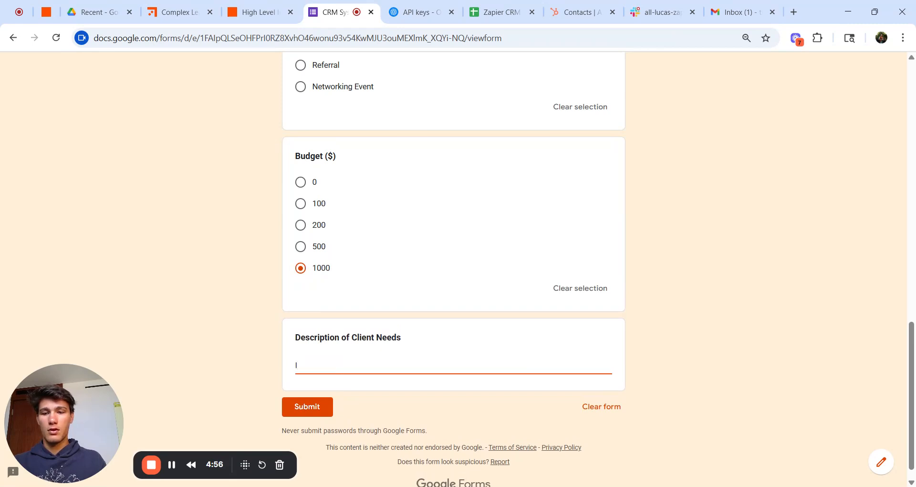
pyautogui.write(' really need')
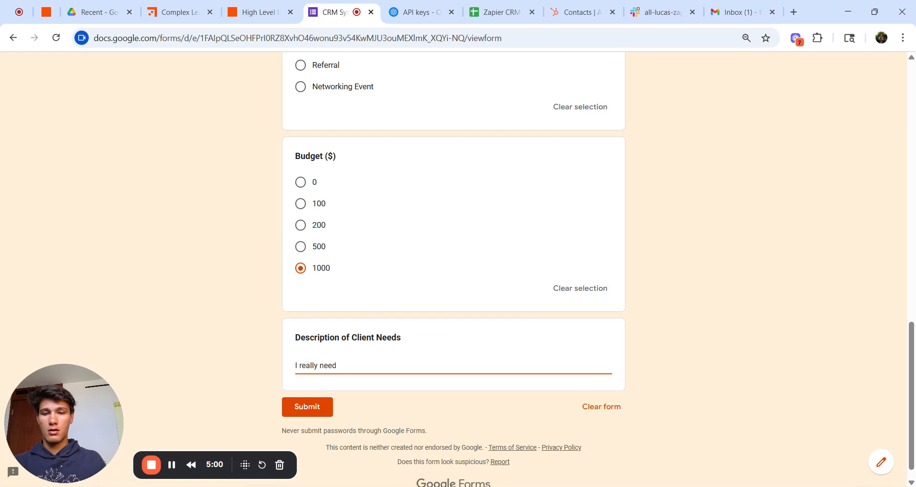
pyautogui.write(' to int')
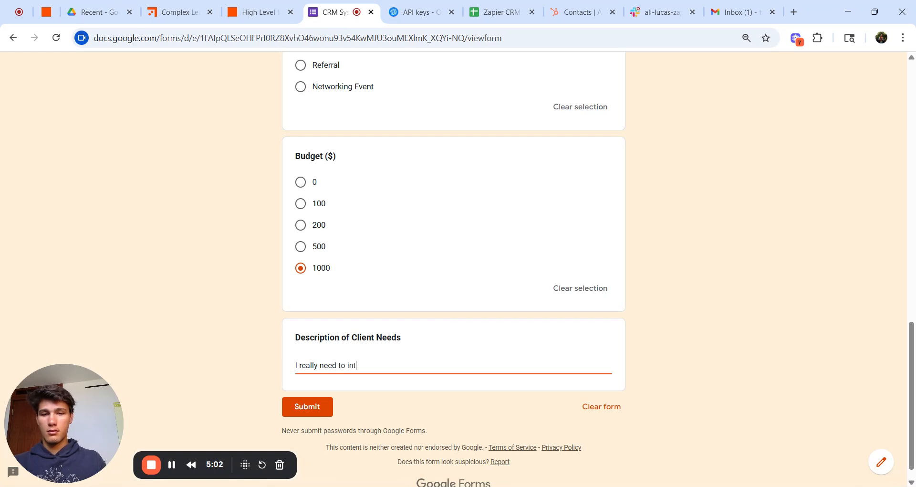
pyautogui.write('egrate AI')
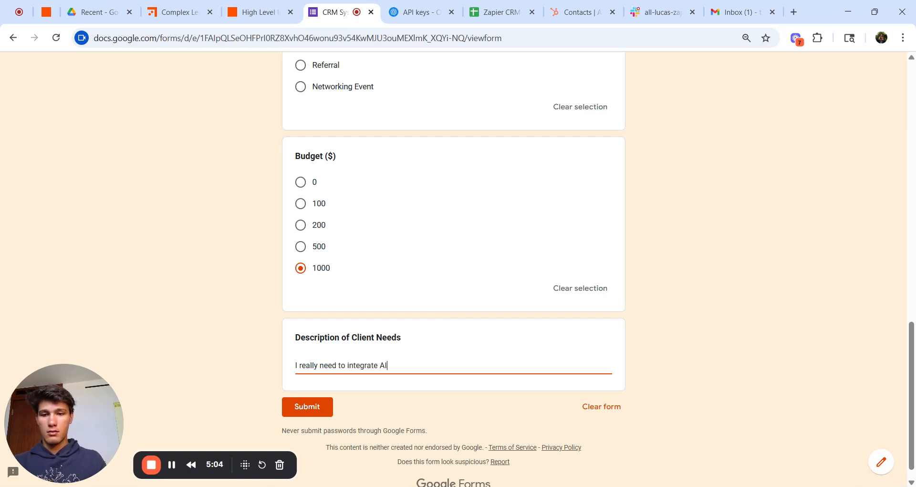
pyautogui.write(' into our work')
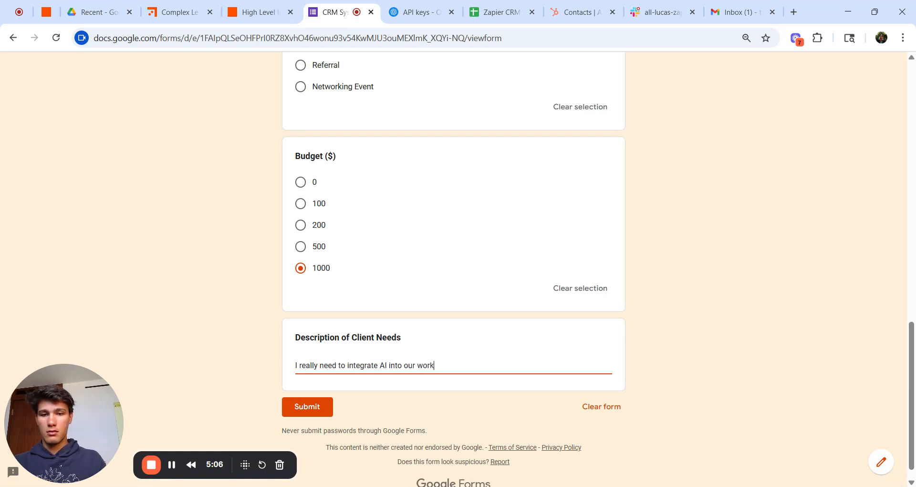
pyautogui.write('flow please help me out AS')
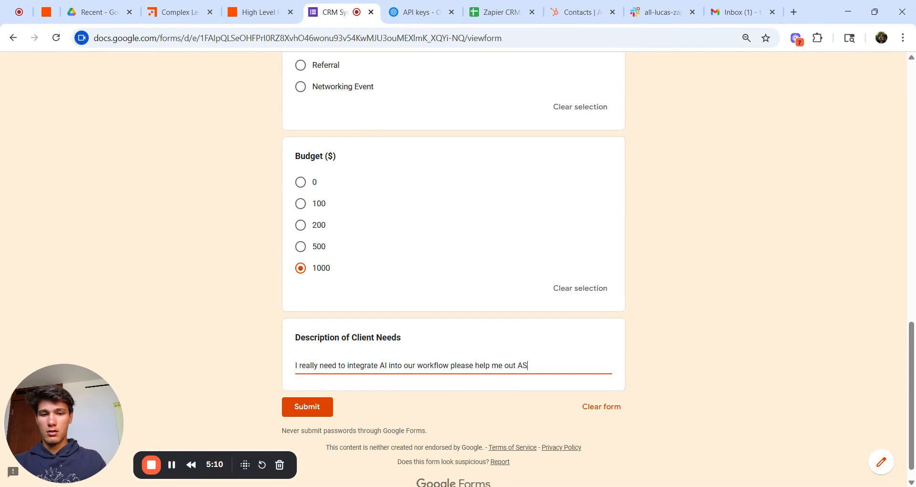
pyautogui.write('AP!!!')
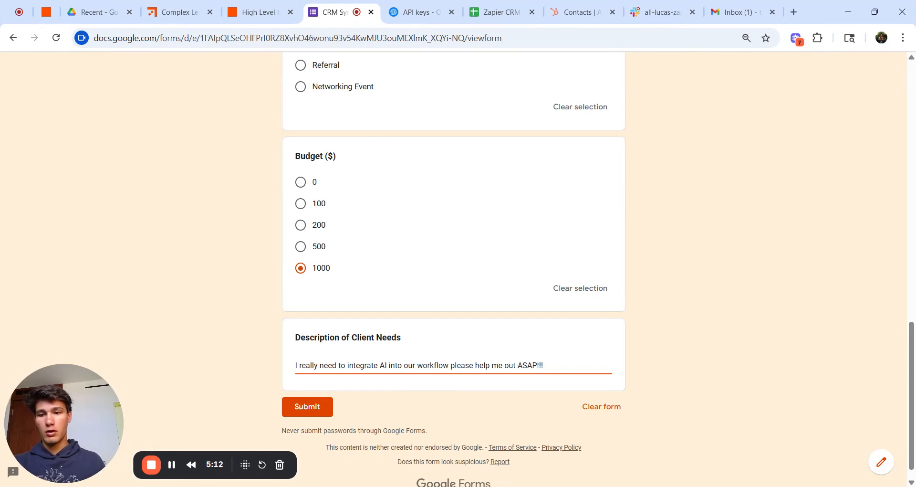
pyautogui.click(332, 415)
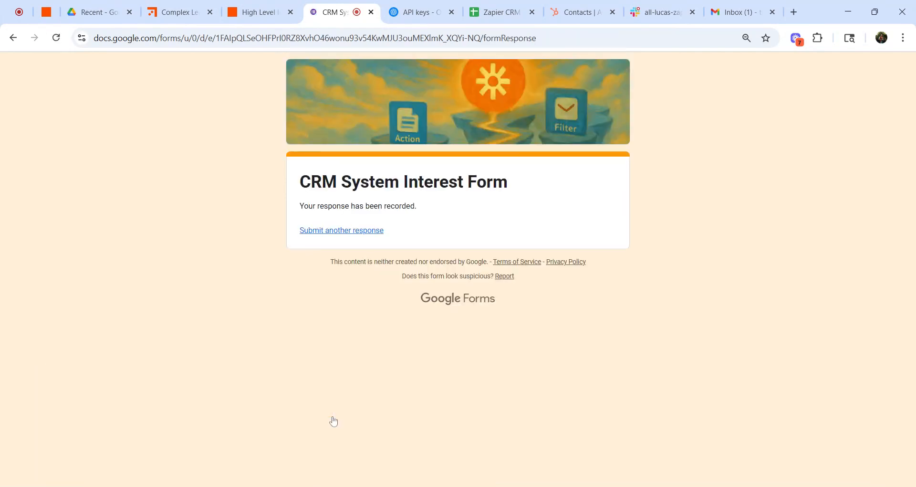
# Step: Pull the new NeuroNova submission into the trigger test as Form Response B
pyautogui.click(274, 19)
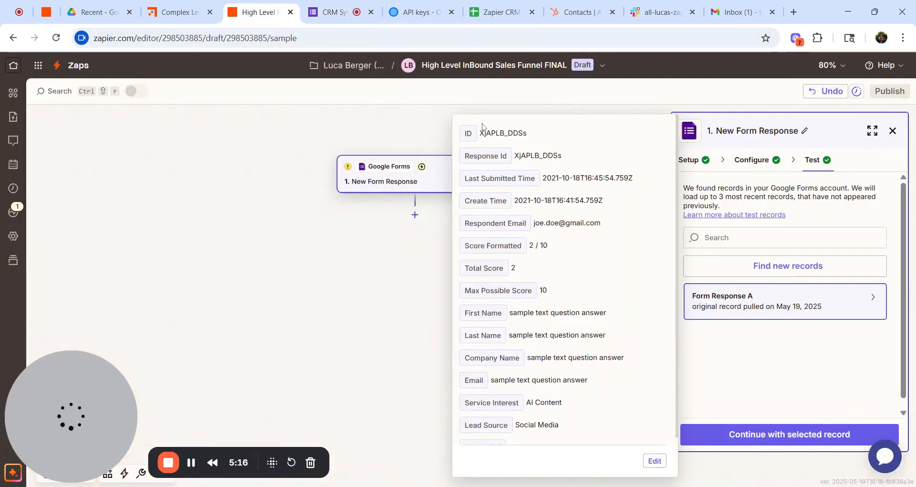
pyautogui.click(795, 270)
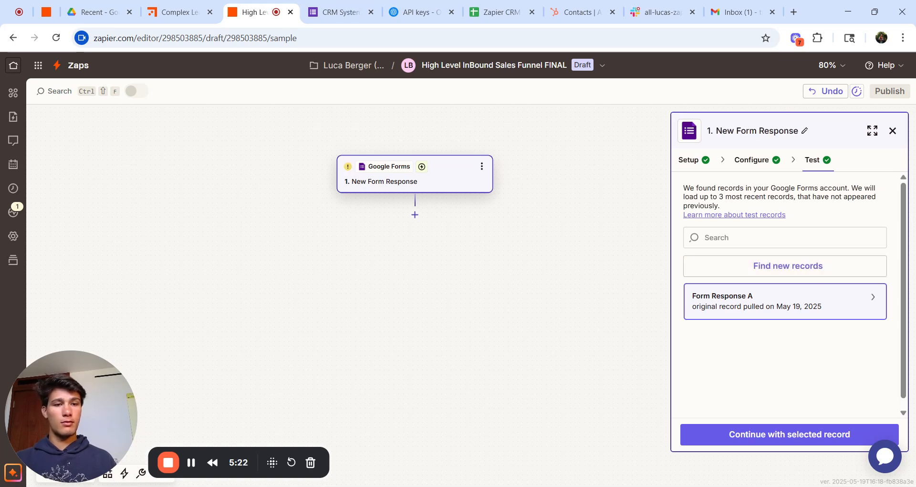
pyautogui.click(796, 270)
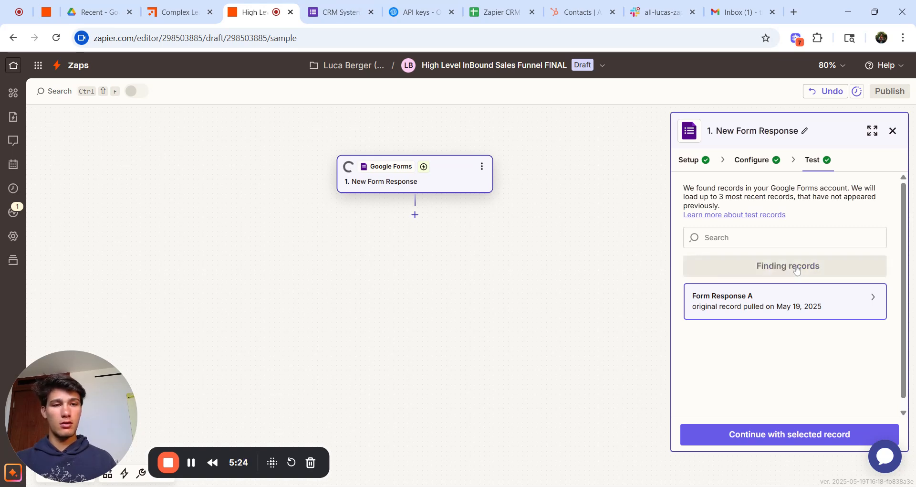
pyautogui.moveTo(786, 316)
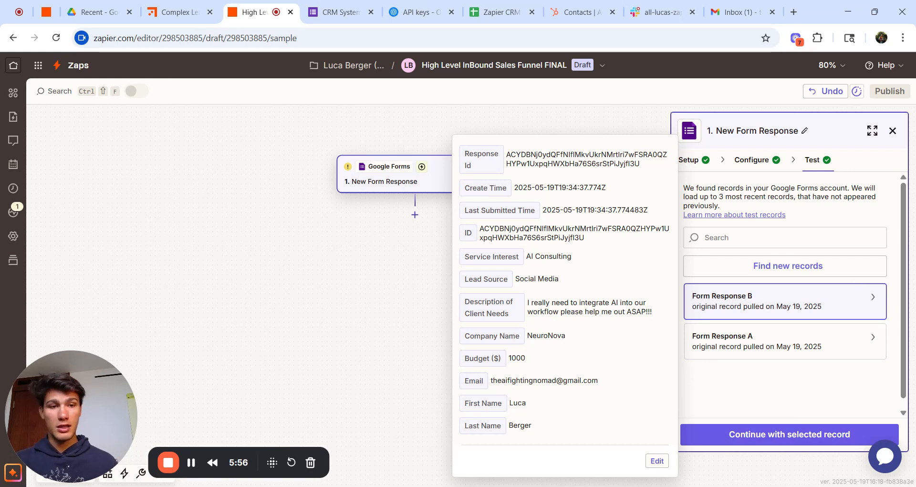
# Step: Continue with Form Response B to add an empty step 2
pyautogui.click(794, 434)
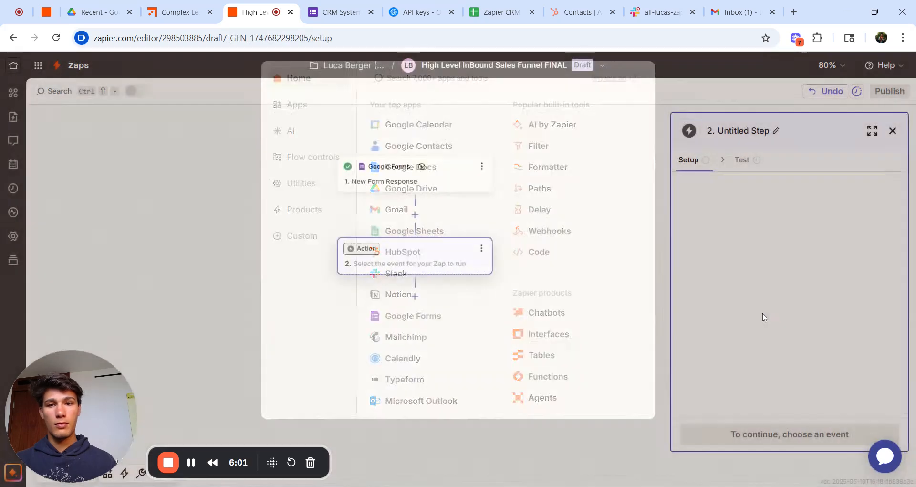
pyautogui.click(762, 317)
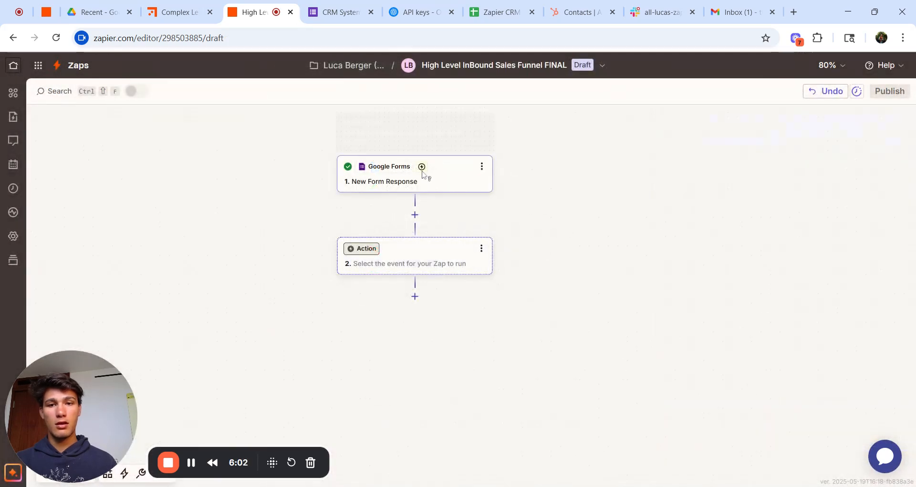
pyautogui.click(445, 179)
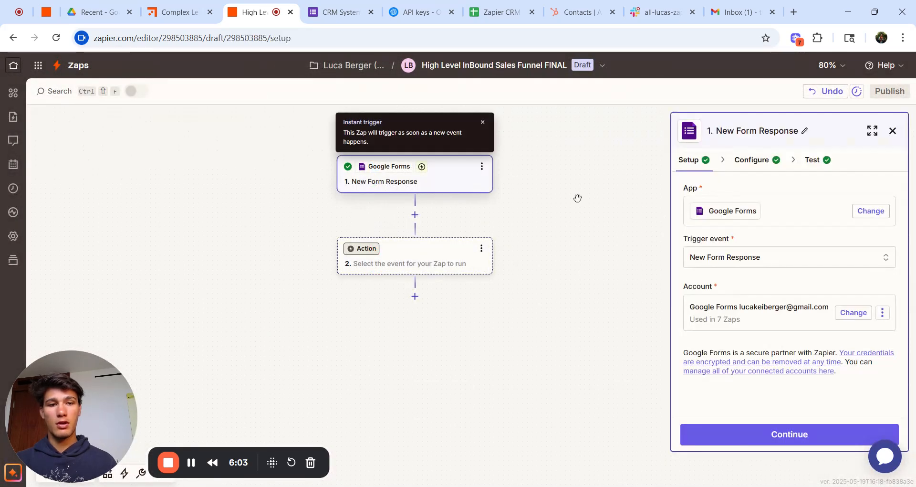
# Step: Set step 2 to ChatGPT (OpenAI) with the Classify Text action event
pyautogui.click(414, 253)
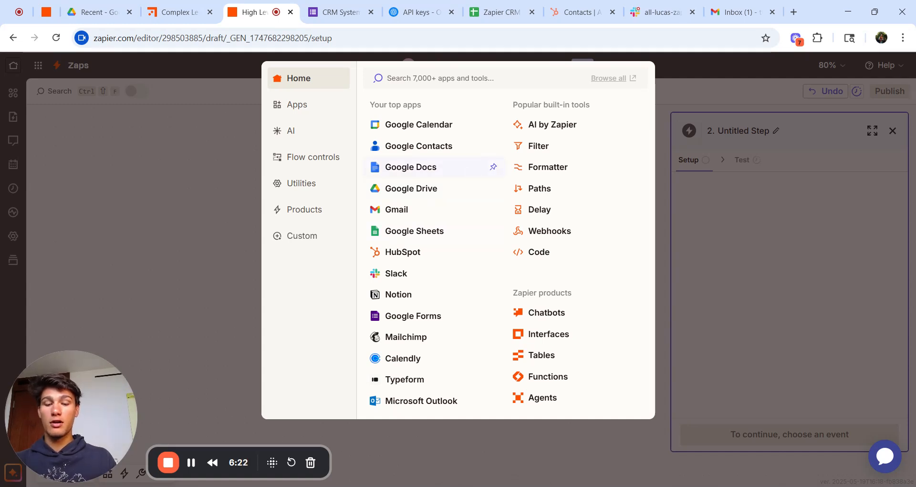
pyautogui.write('chatgpt')
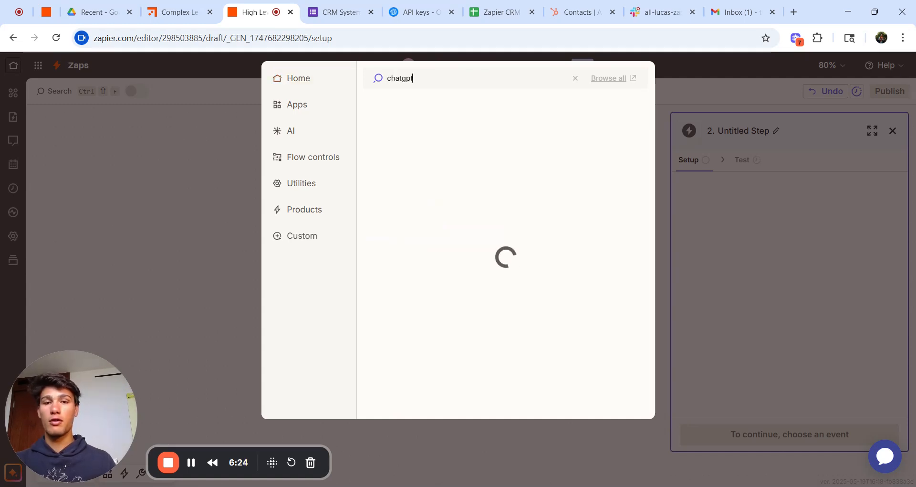
pyautogui.click(424, 105)
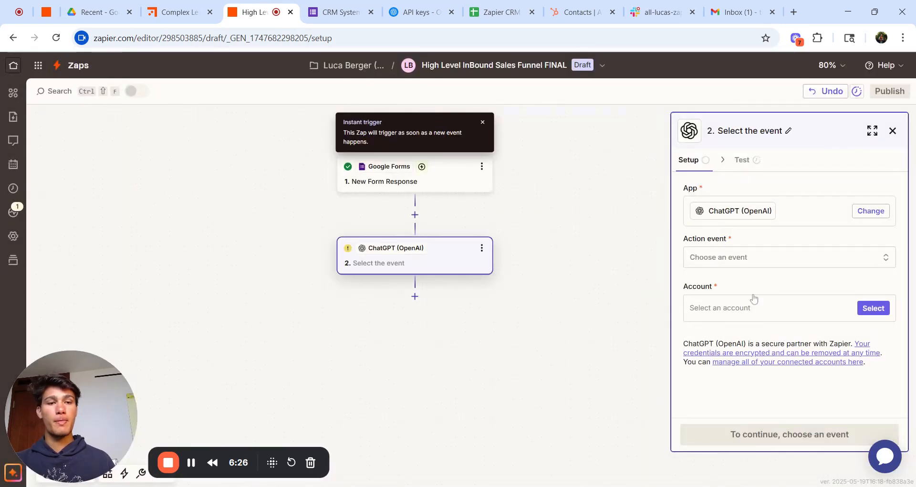
pyautogui.click(752, 258)
pyautogui.scroll(-2, 590, 416)
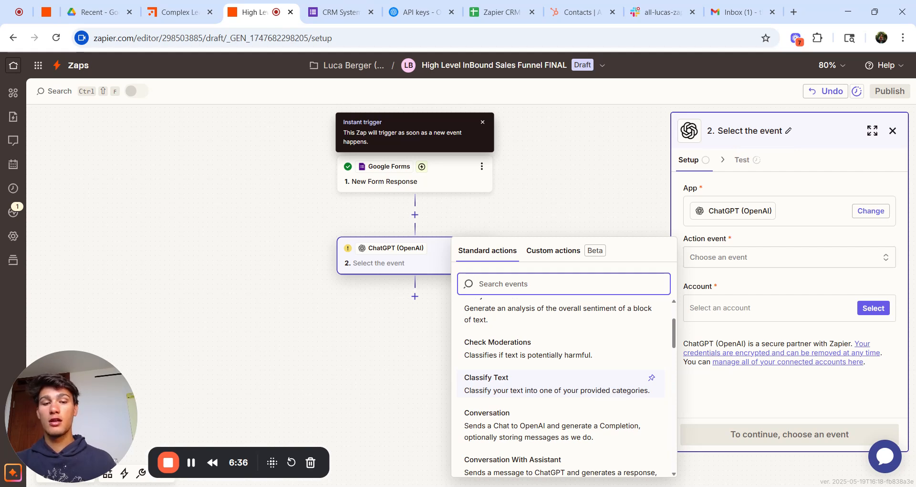
pyautogui.click(597, 391)
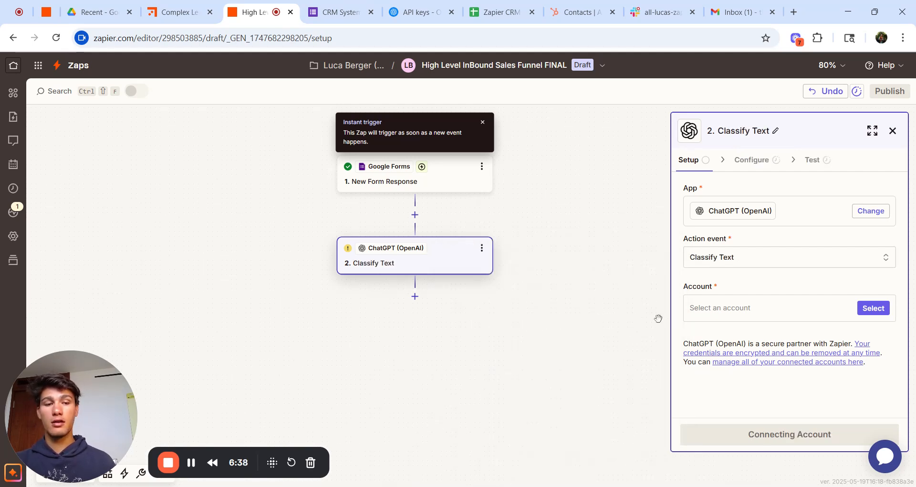
# Step: Use the second connected ChatGPT account for the Classify Text step
pyautogui.click(874, 308)
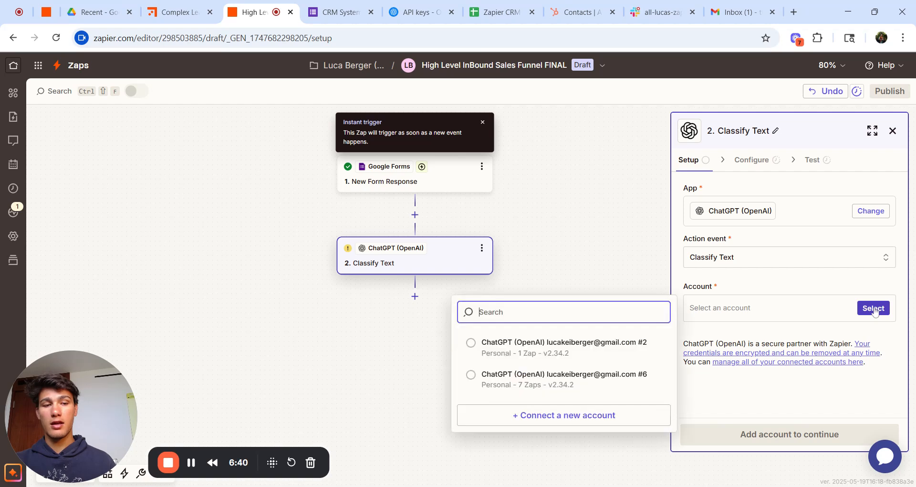
pyautogui.click(618, 381)
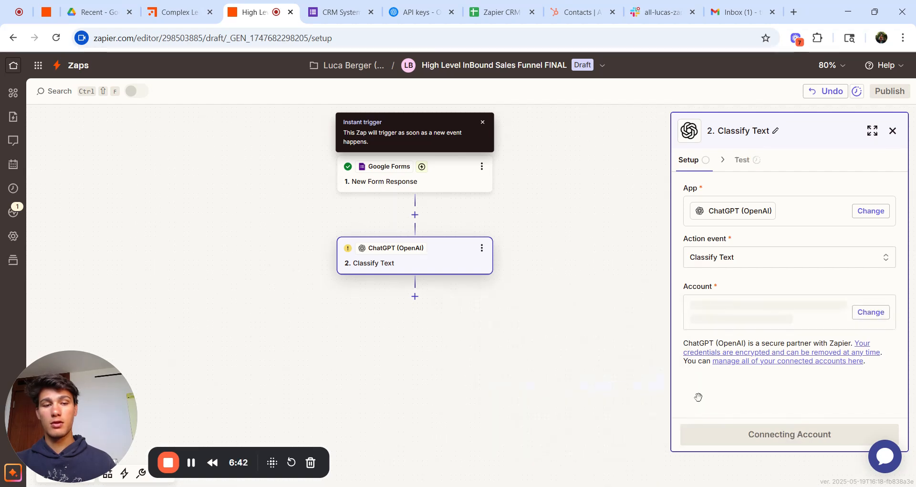
pyautogui.click(802, 440)
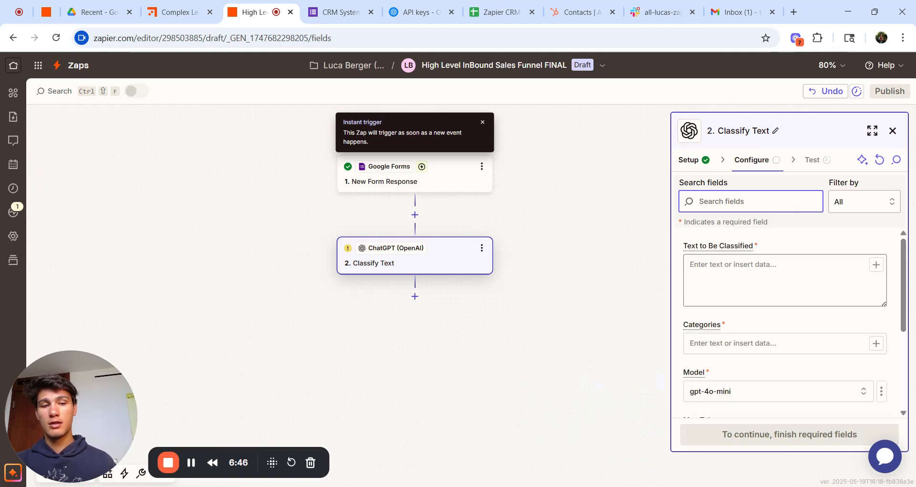
# Step: Set Text to Be Classified to Description of Client Needs 'and also the' Budget ($)
pyautogui.click(763, 277)
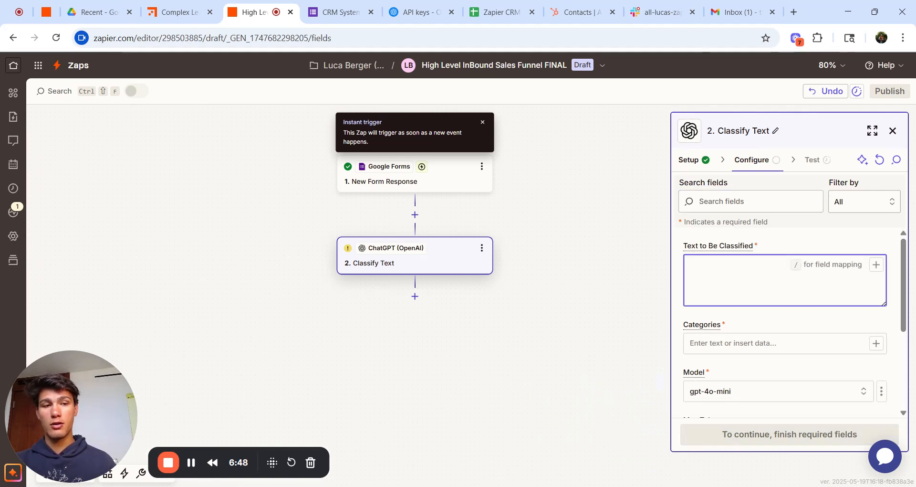
pyautogui.click(873, 268)
pyautogui.scroll(-4, 546, 321)
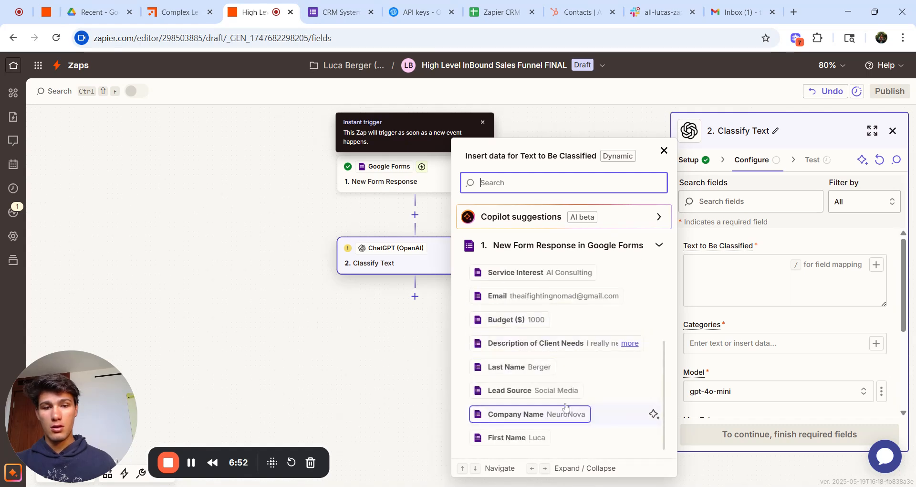
pyautogui.click(563, 342)
pyautogui.write('and also the')
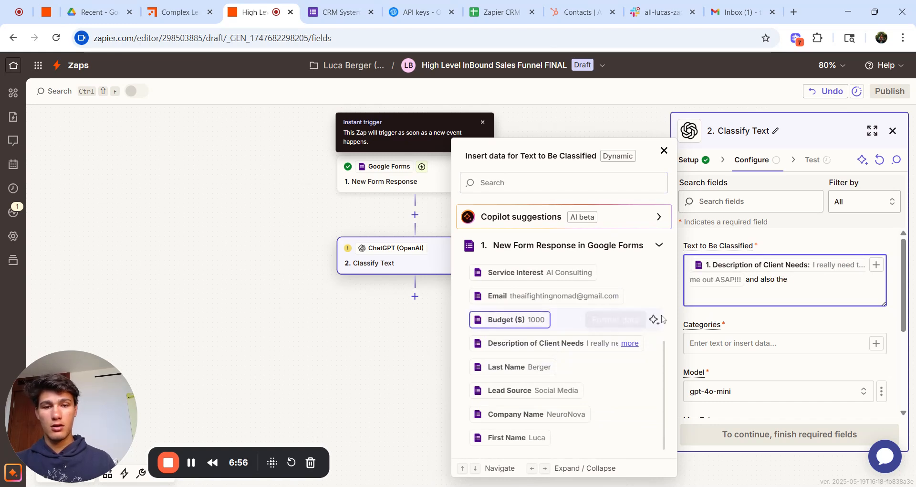
pyautogui.click(515, 319)
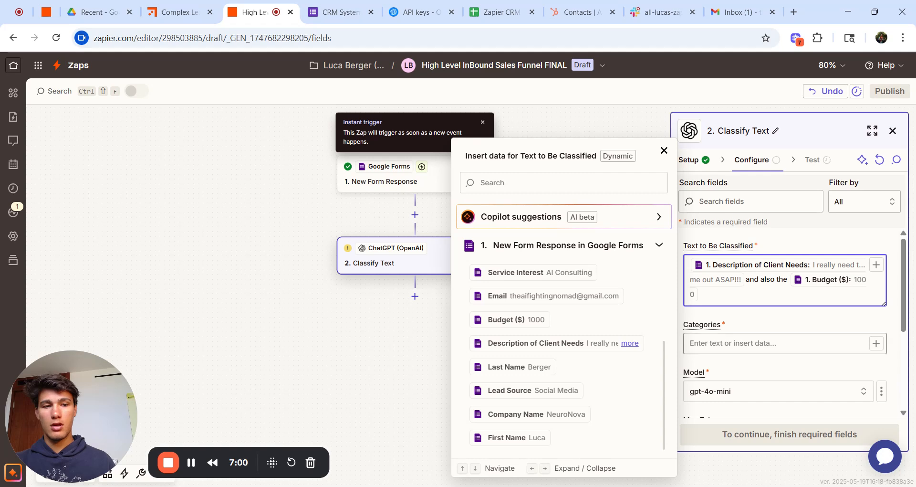
# Step: Add categories High Interest, Medium Interest and Low Interest
pyautogui.click(791, 344)
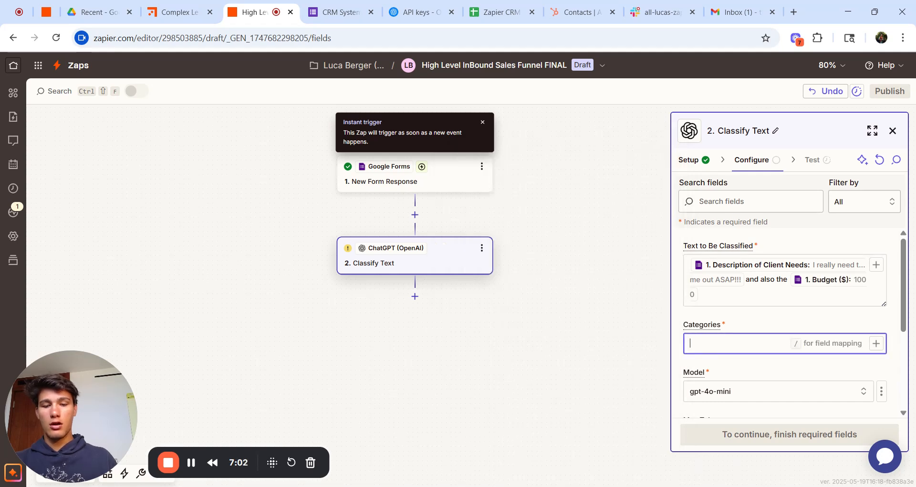
pyautogui.write('High Inte')
pyautogui.press('BackSpace')
pyautogui.press('BackSpace')
pyautogui.press('BackSpace')
pyautogui.press('BackSpace')
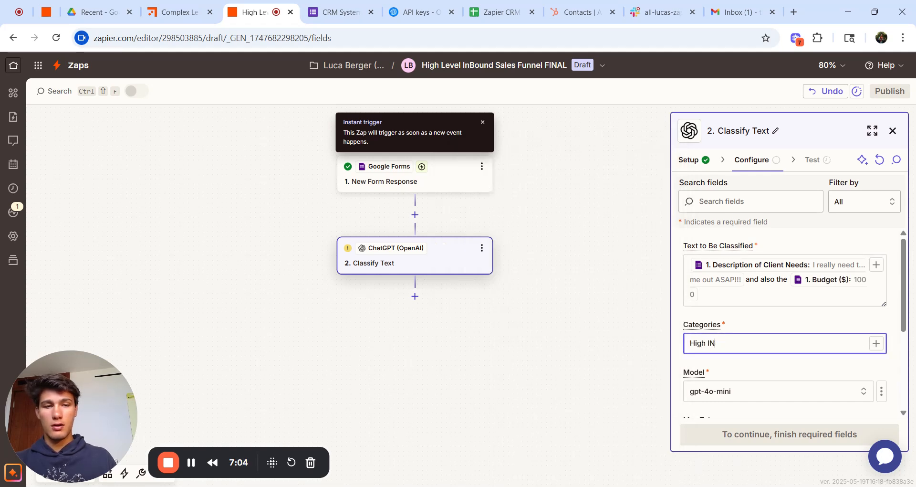
pyautogui.write('Interest')
pyautogui.press('Return')
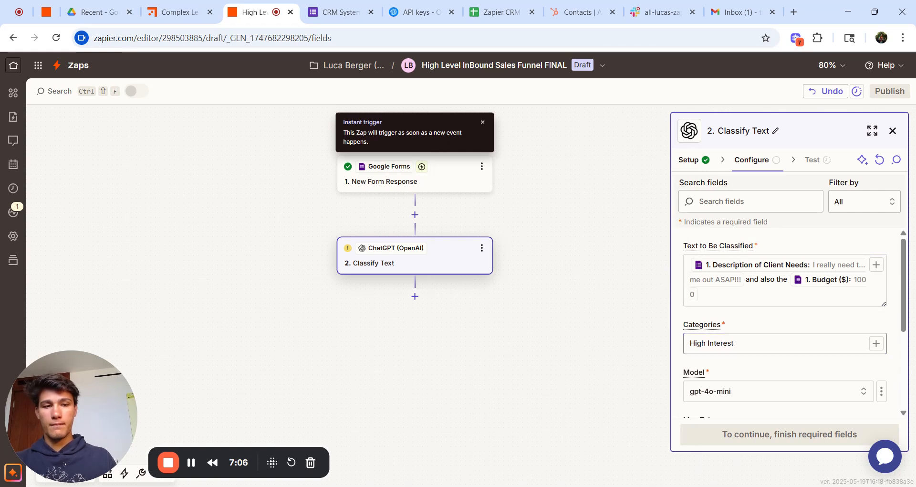
pyautogui.write('Medium In')
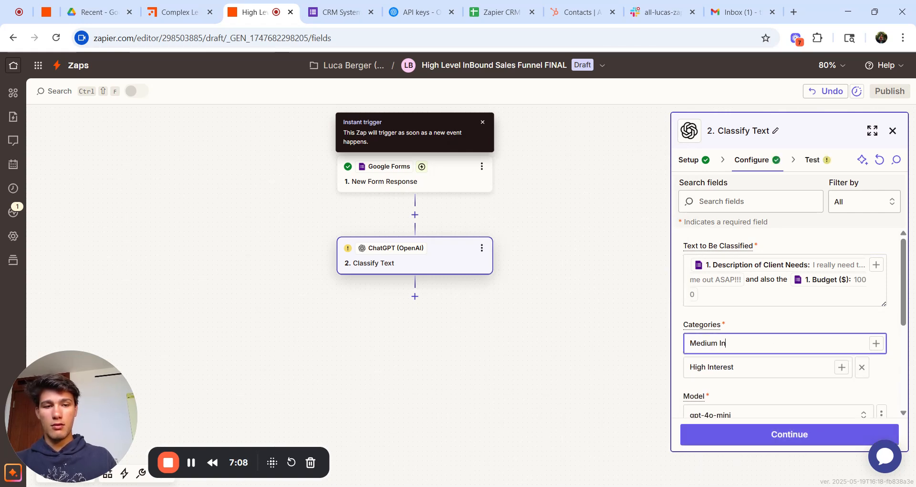
pyautogui.write('terest')
pyautogui.press('Return')
pyautogui.write('Low I')
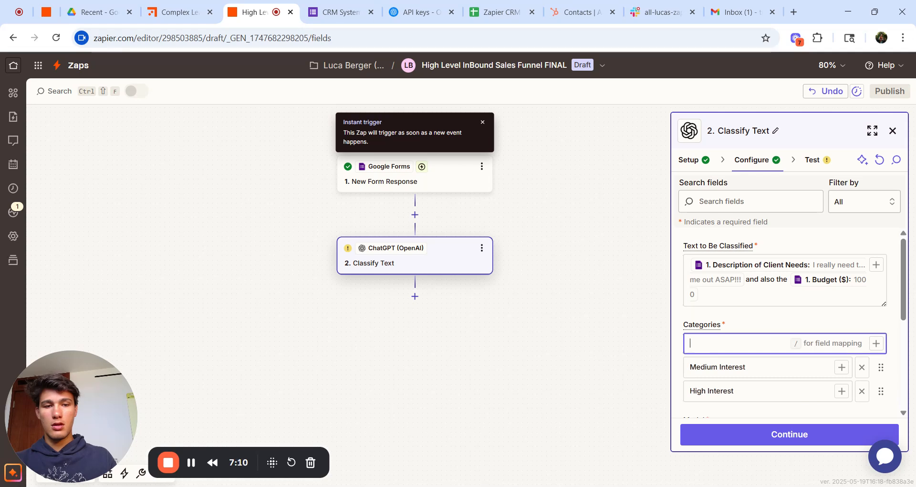
pyautogui.write('nterest')
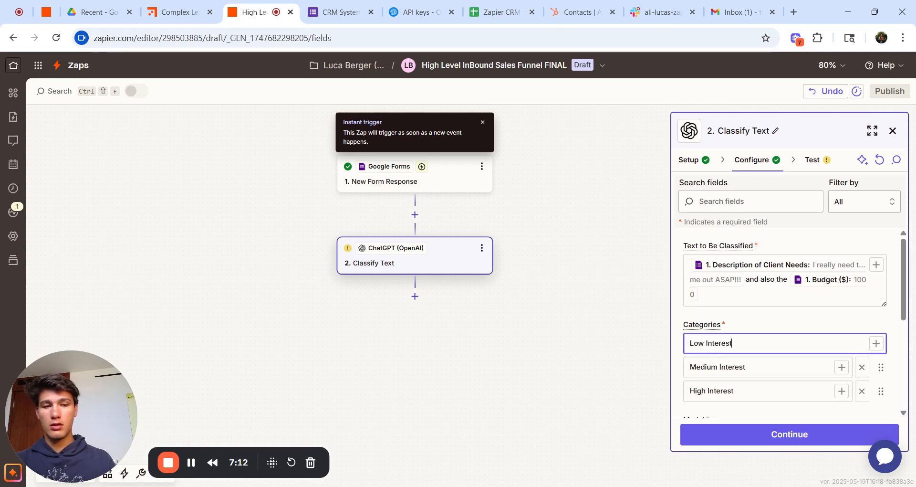
pyautogui.scroll(-1, 798, 329)
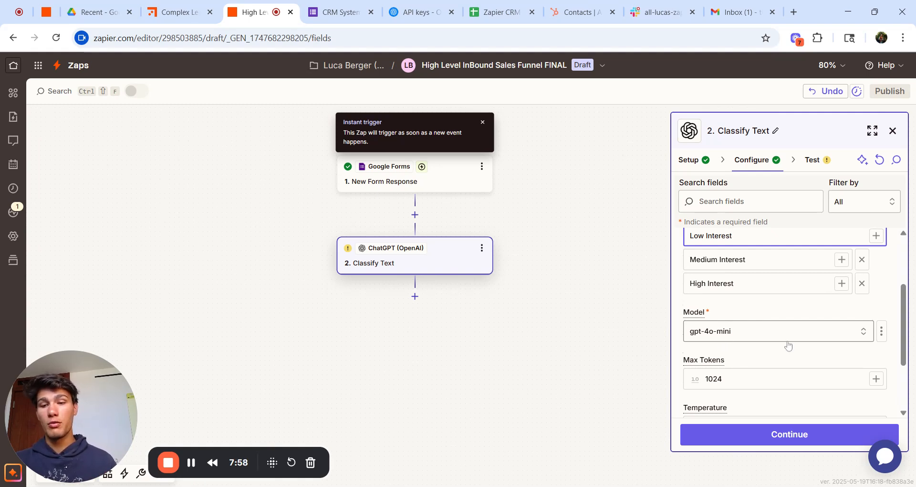
# Step: Change Max Tokens from 1024 to 500 and continue to the test step
pyautogui.scroll(-2, 796, 381)
pyautogui.click(795, 316)
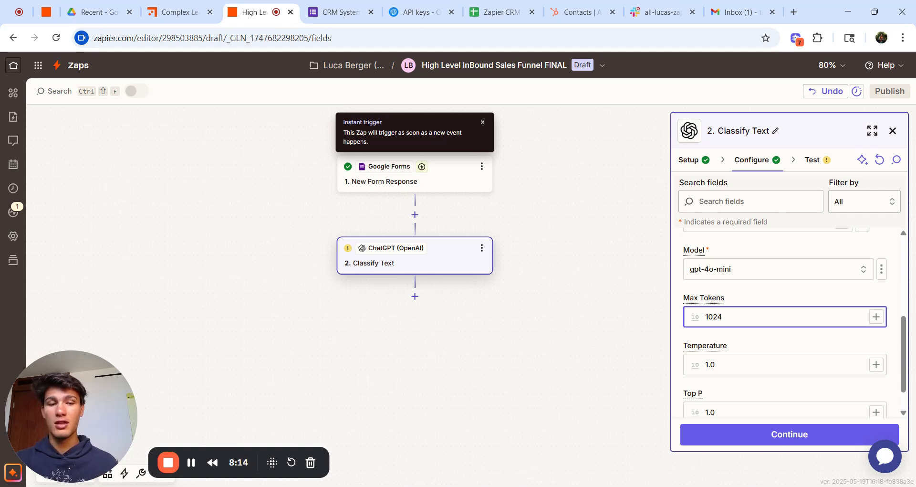
pyautogui.hotkey('ctrl', 'a')
pyautogui.write('500')
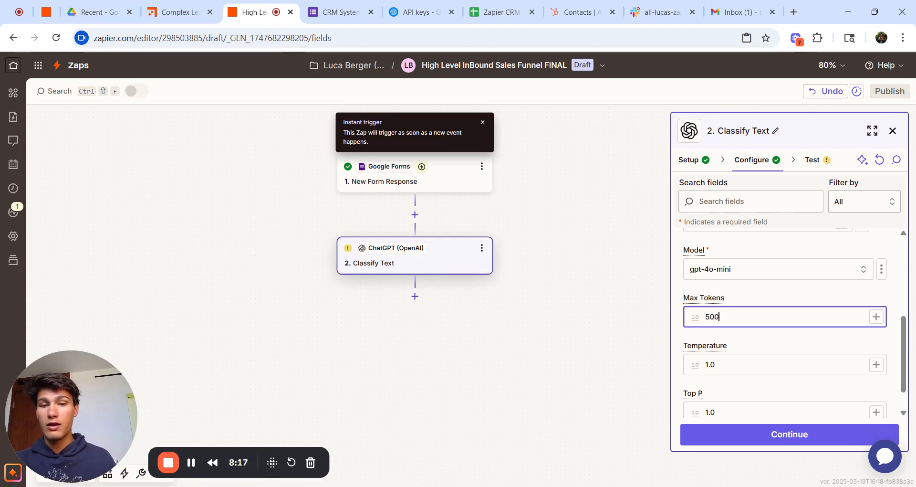
pyautogui.click(743, 287)
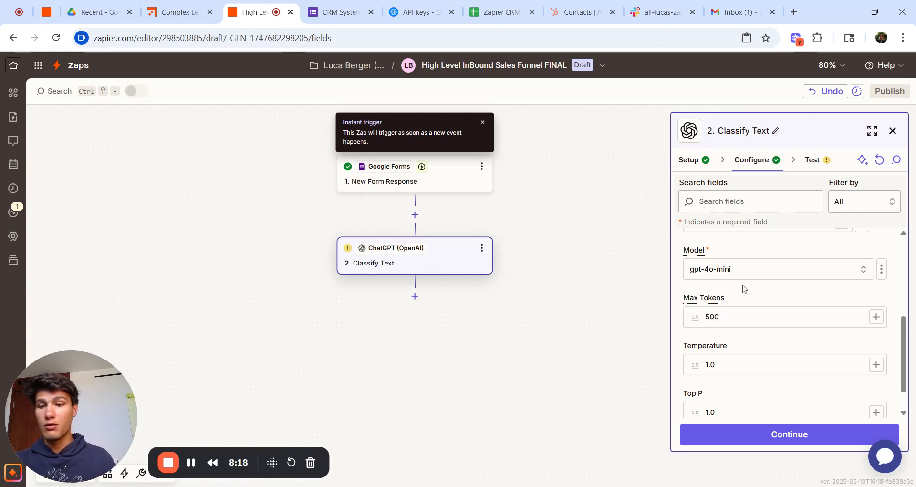
pyautogui.scroll(-1, 749, 363)
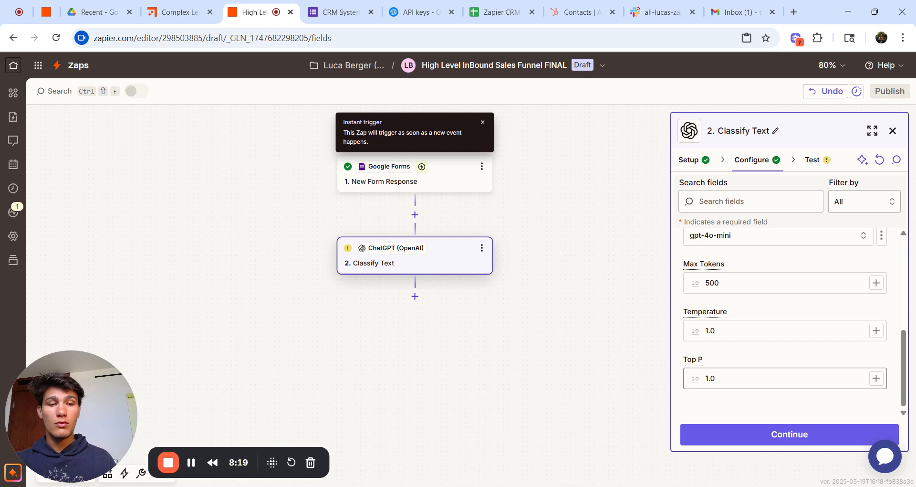
pyautogui.click(757, 438)
# Step: Test the Classify Text step, then reconnect the OpenAI account after the invalid API key error
pyautogui.click(838, 435)
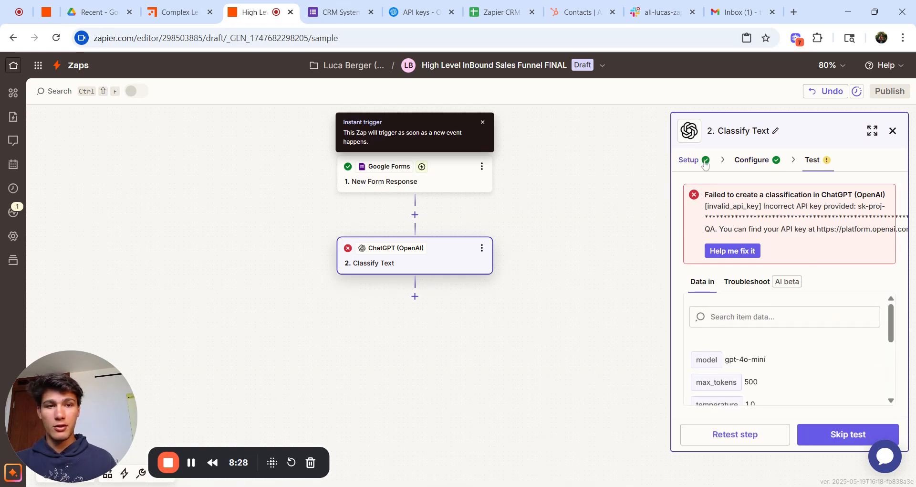
pyautogui.click(705, 163)
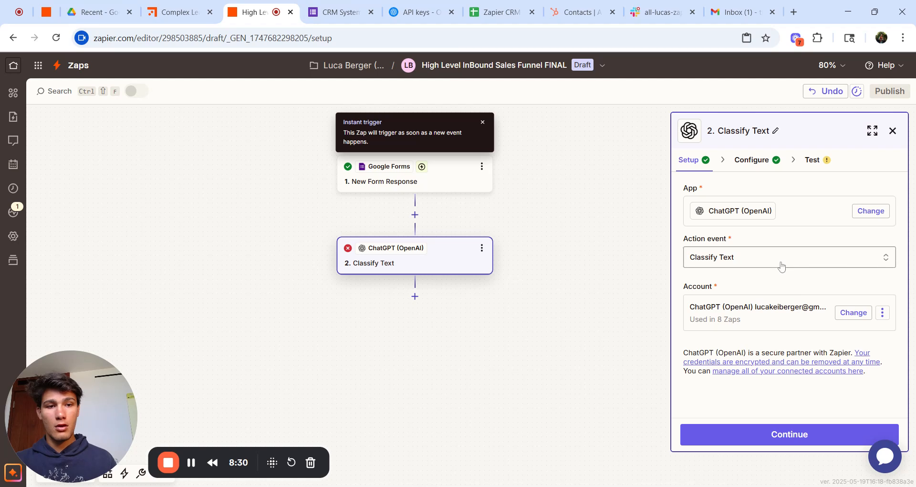
pyautogui.click(882, 314)
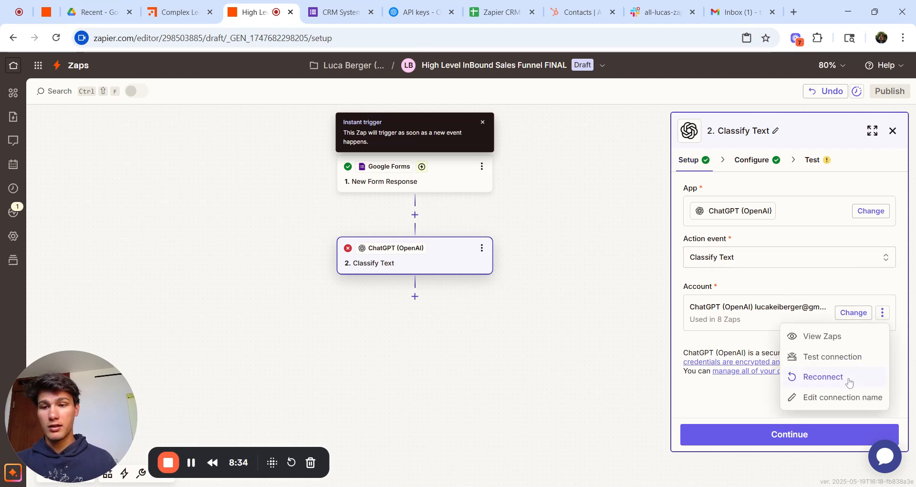
pyautogui.click(823, 376)
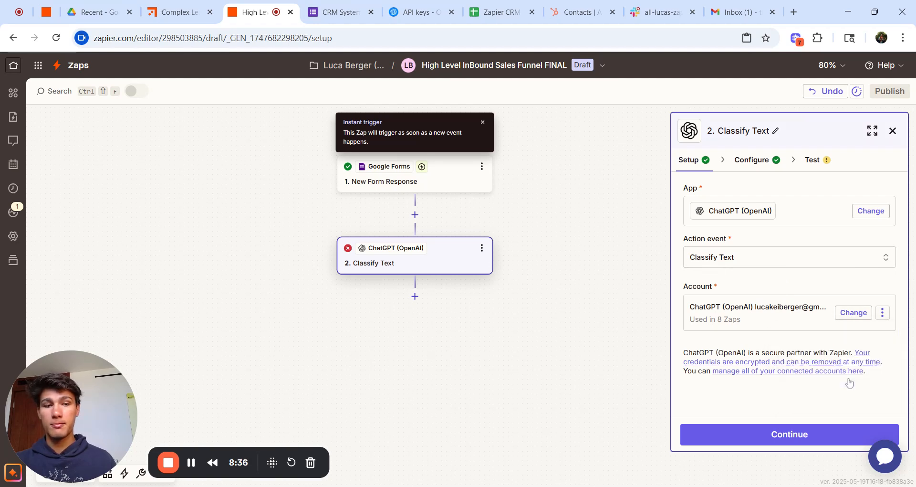
pyautogui.click(543, 278)
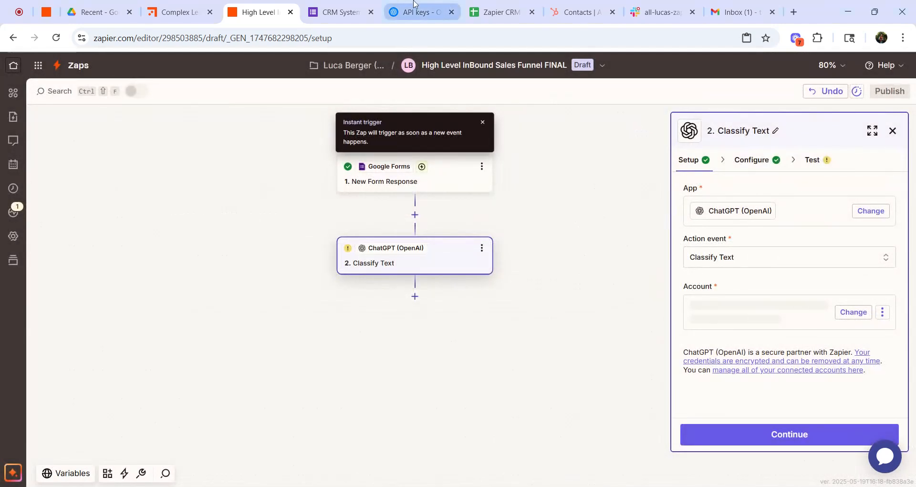
# Step: Create an OpenAI secret key named 'Zapier Inbound Sales Funnel' in the Default project
pyautogui.click(413, 4)
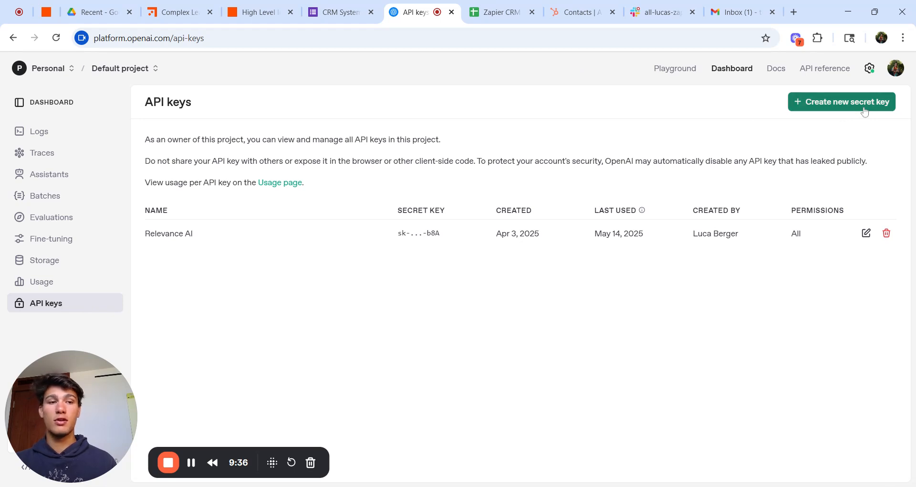
pyautogui.click(864, 111)
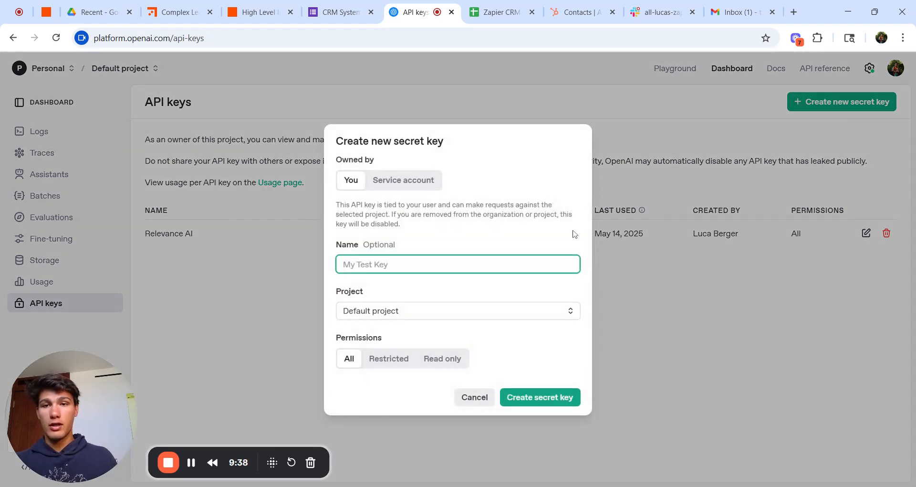
pyautogui.write('Za')
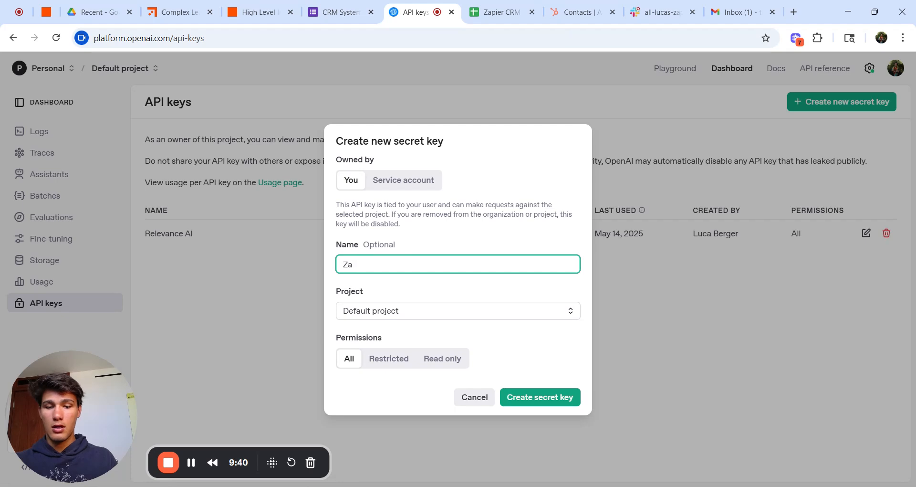
pyautogui.write('pier')
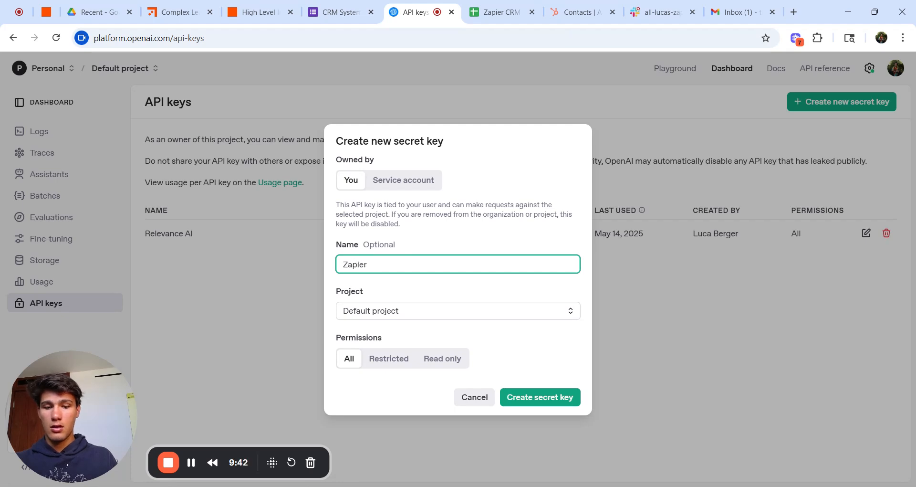
pyautogui.write(' Inbound Sa')
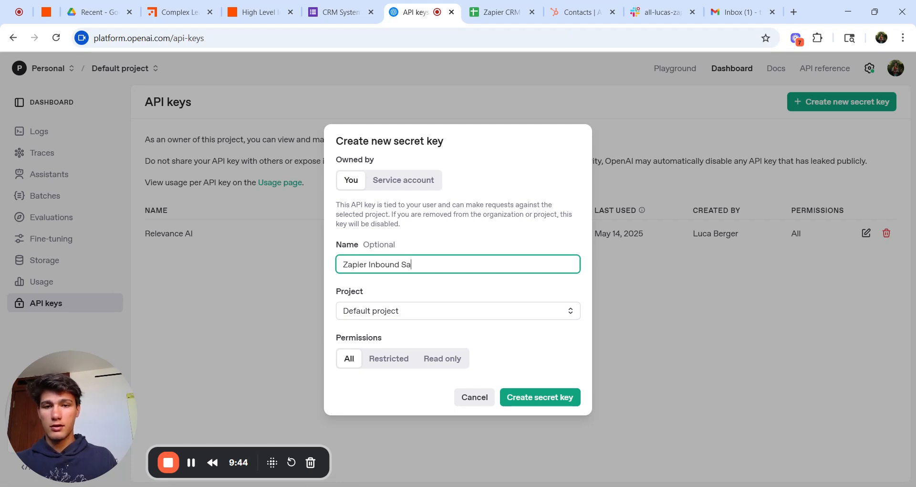
pyautogui.write('les Funnel')
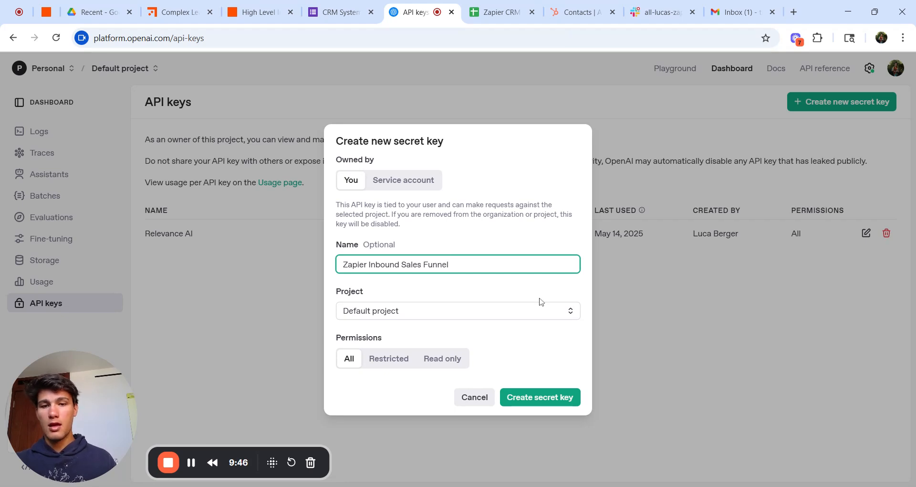
pyautogui.click(531, 317)
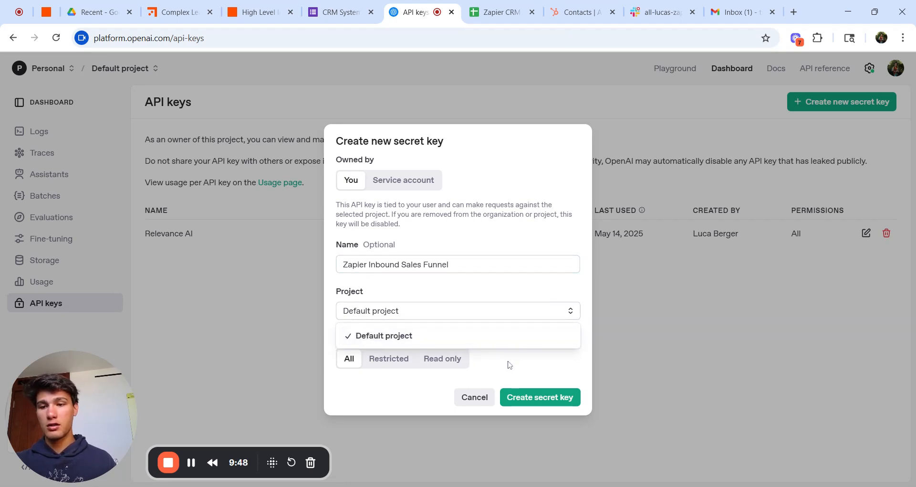
pyautogui.click(508, 292)
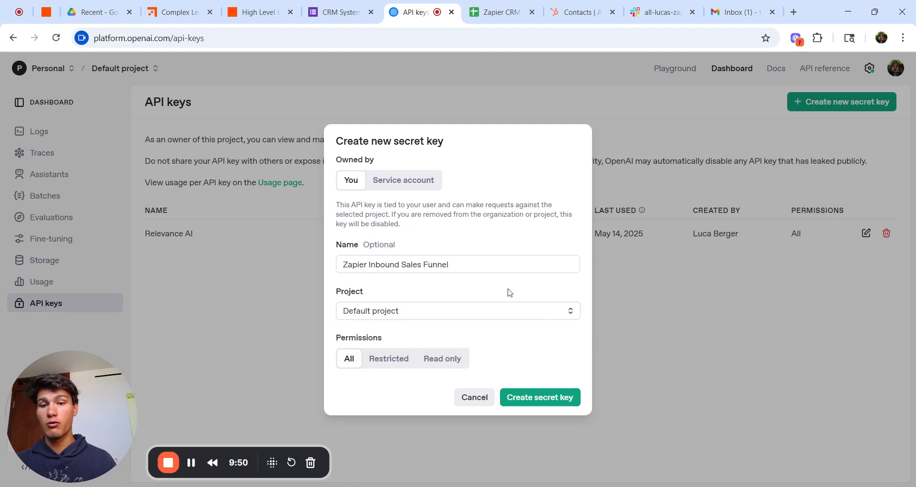
pyautogui.click(549, 397)
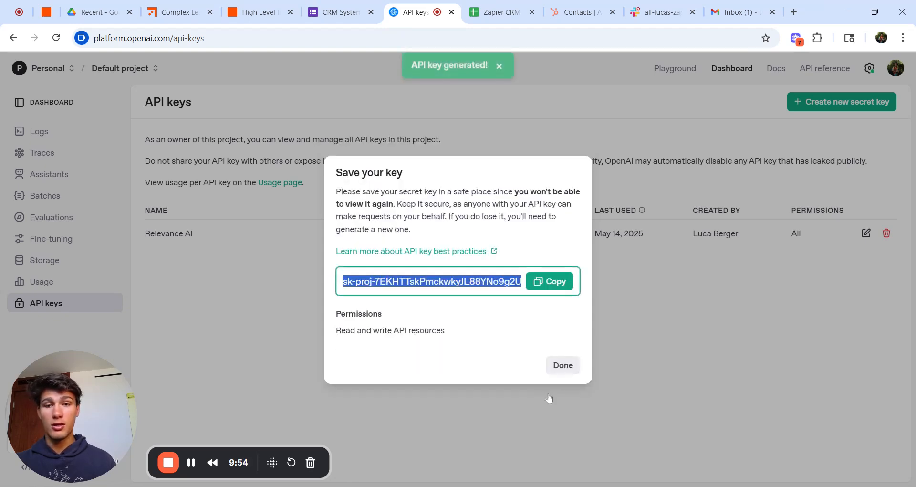
# Step: Copy the new OpenAI secret key and bring it back to Zapier for the ChatGPT account
pyautogui.click(564, 286)
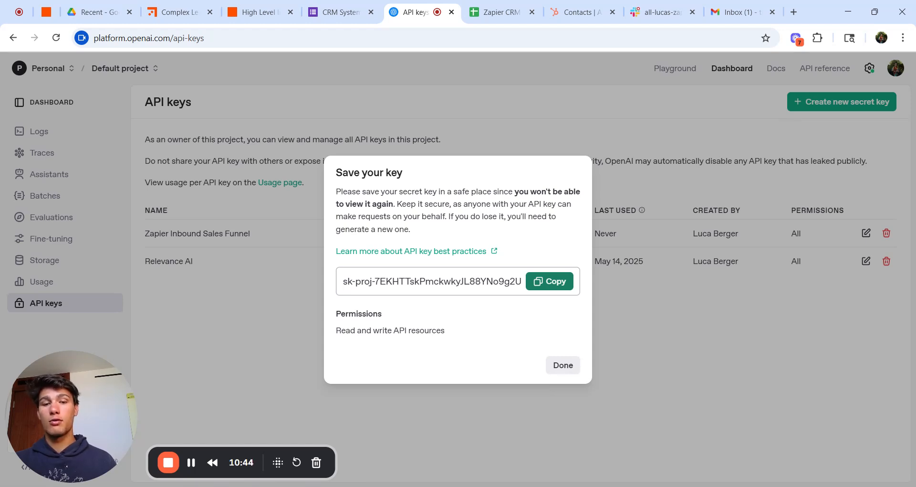
pyautogui.click(549, 281)
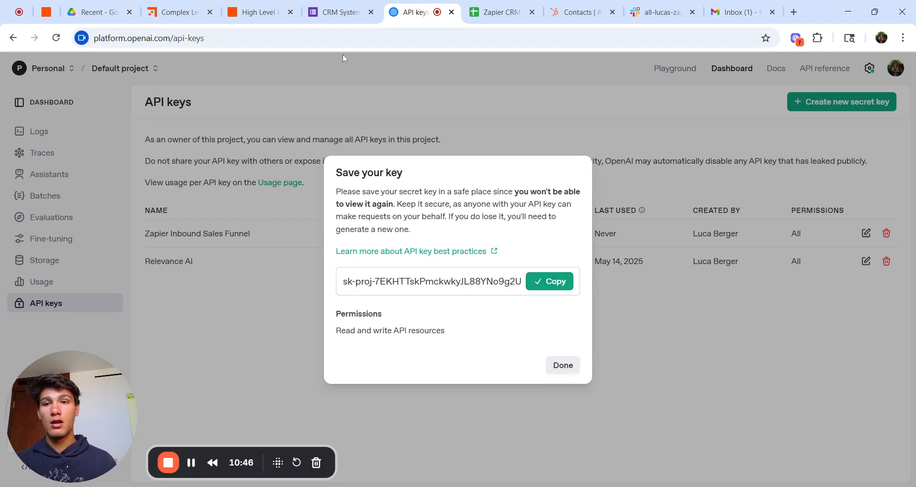
pyautogui.click(268, 9)
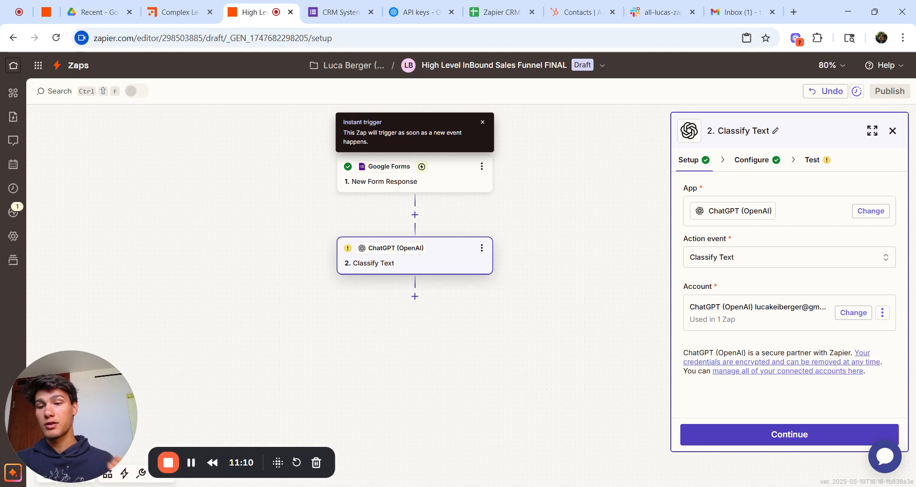
# Step: Test the Classify Text step and confirm the sample lead's Category reads High Interest
pyautogui.click(758, 441)
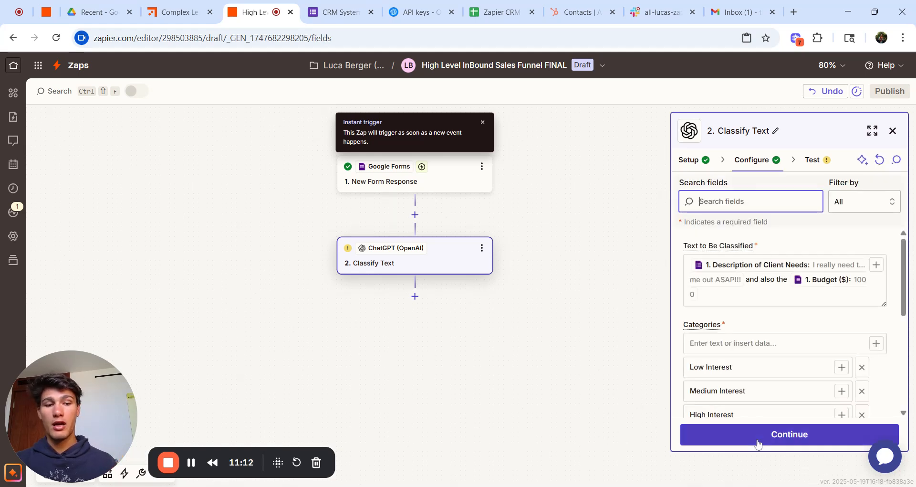
pyautogui.click(757, 442)
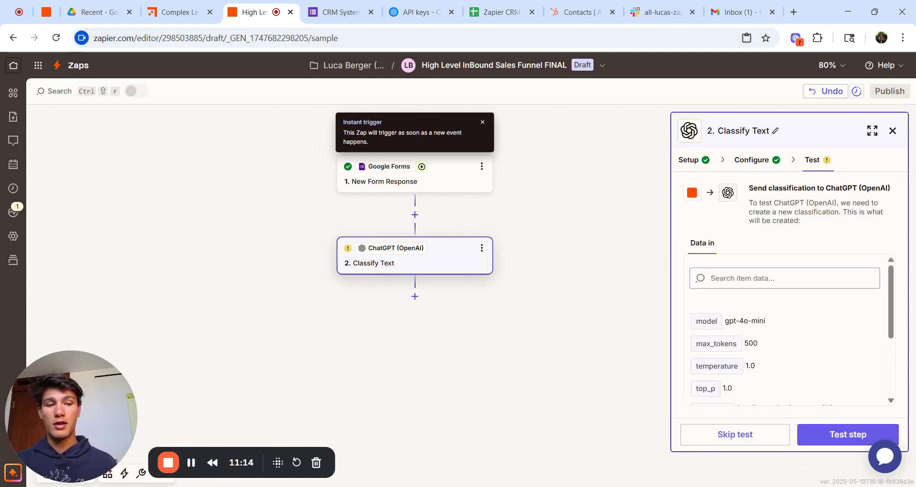
pyautogui.click(854, 437)
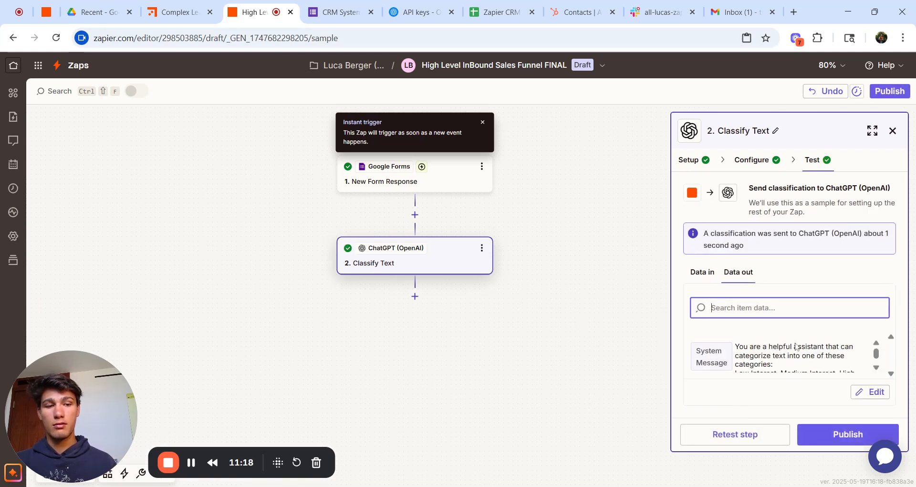
pyautogui.scroll(-5, 796, 346)
pyautogui.scroll(-2, 796, 345)
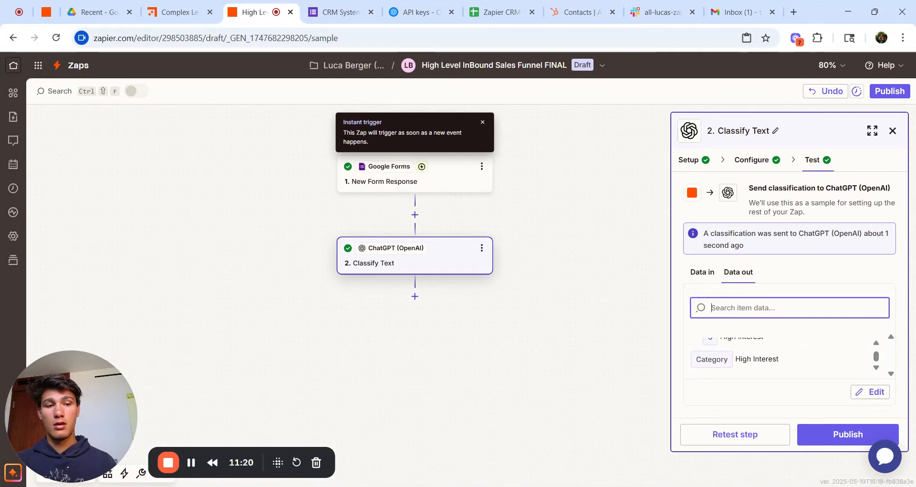
pyautogui.scroll(5, 796, 353)
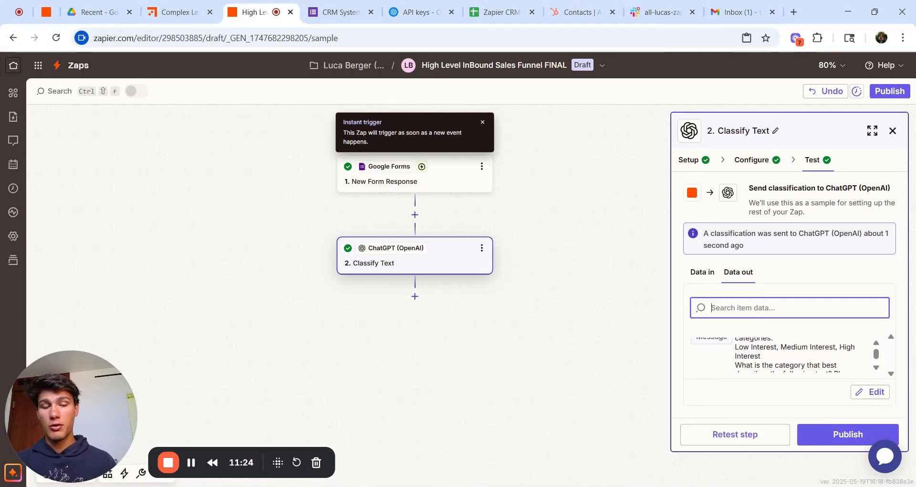
pyautogui.scroll(-4, 783, 353)
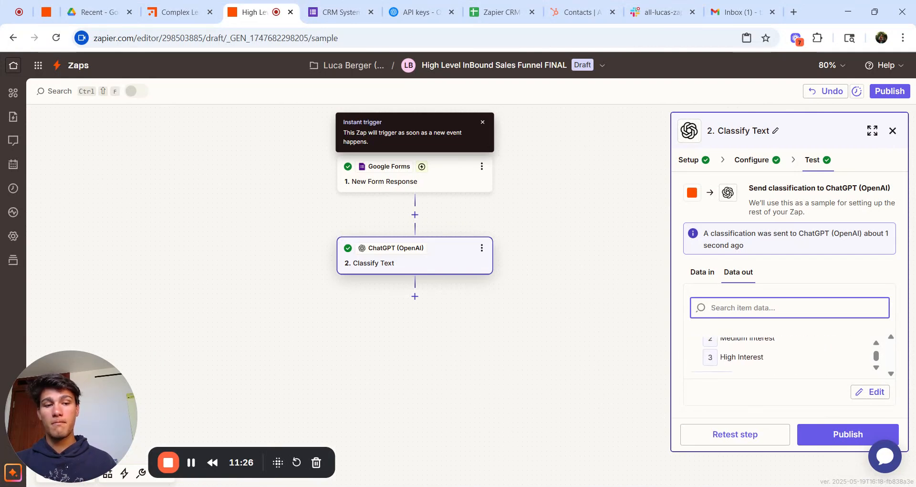
pyautogui.scroll(-1, 787, 353)
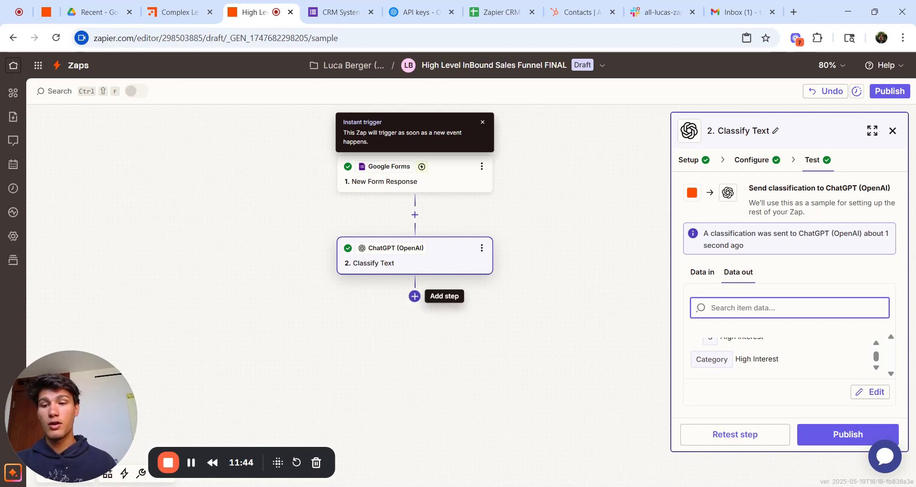
pyautogui.click(414, 296)
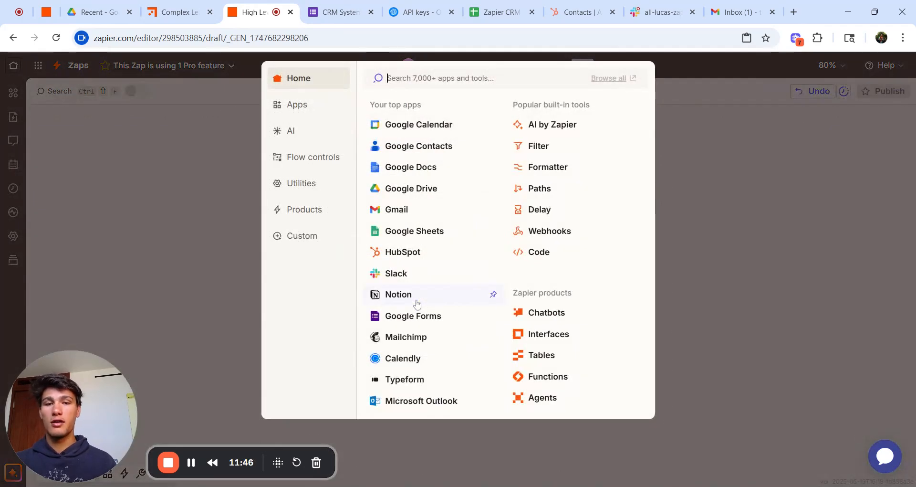
# Step: Add a Google Sheets step with the Create Spreadsheet Row action event
pyautogui.click(431, 239)
pyautogui.click(711, 262)
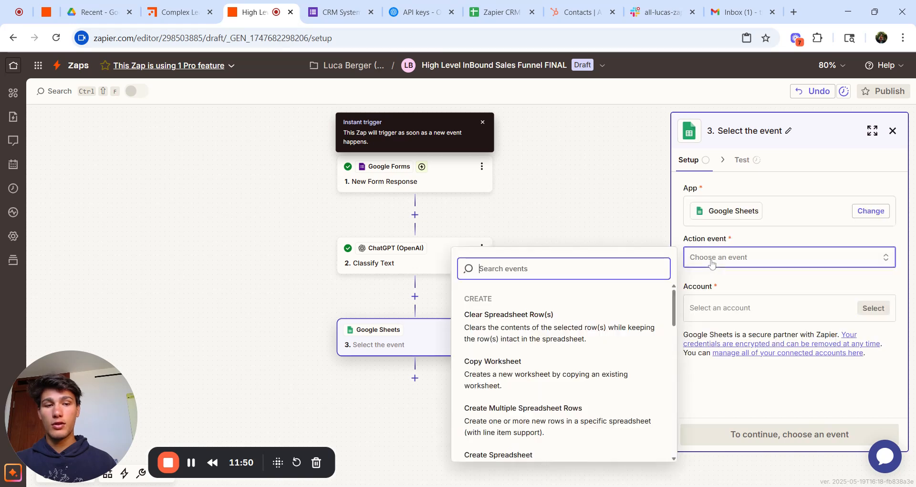
pyautogui.scroll(-4, 607, 380)
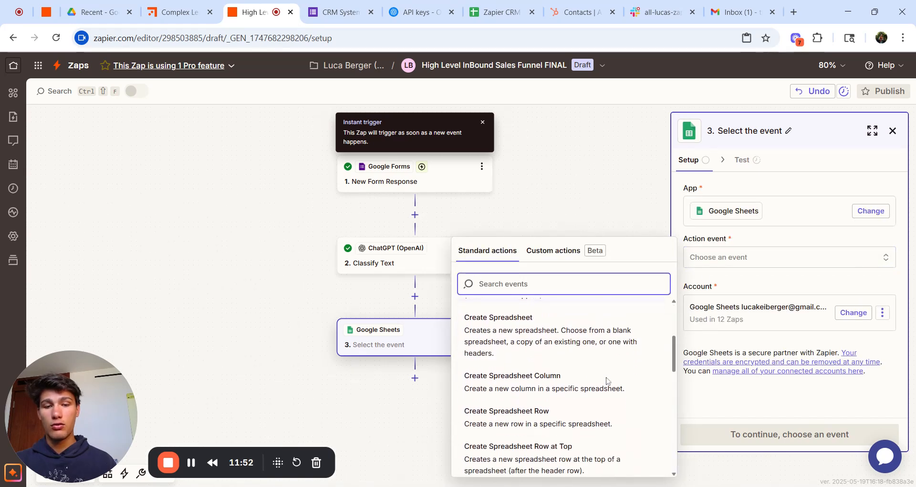
pyautogui.click(578, 422)
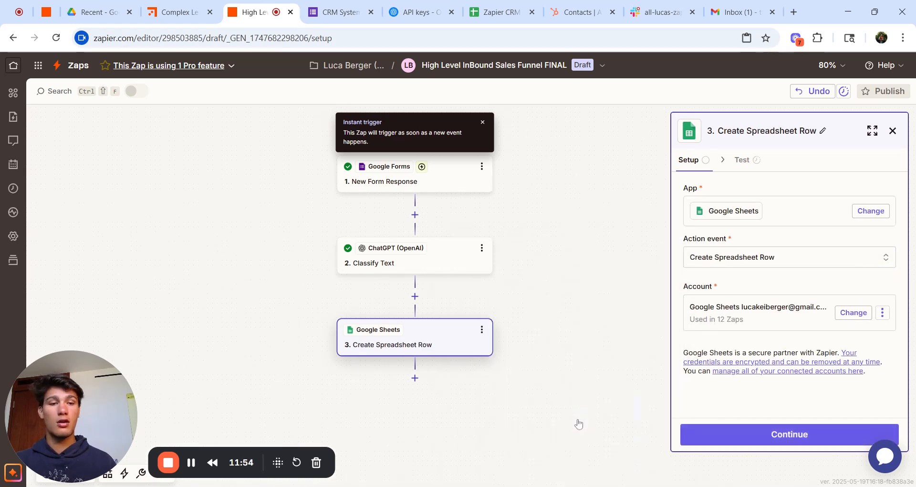
pyautogui.click(771, 435)
# Step: Check the CRM spreadsheet's columns in its own browser tab before choosing a spreadsheet
pyautogui.click(783, 309)
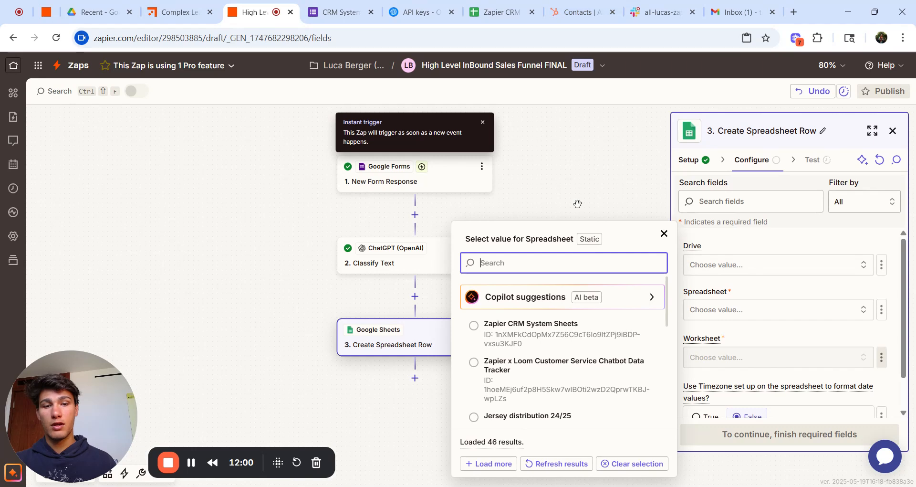
pyautogui.click(510, 15)
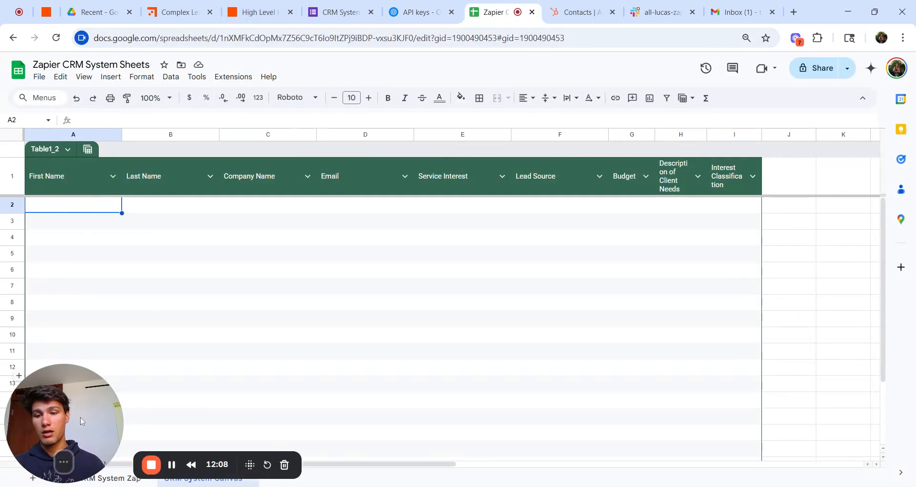
pyautogui.moveTo(70, 391)
pyautogui.mouseDown()
pyautogui.moveTo(208, 364)
pyautogui.moveTo(76, 387)
pyautogui.mouseUp()
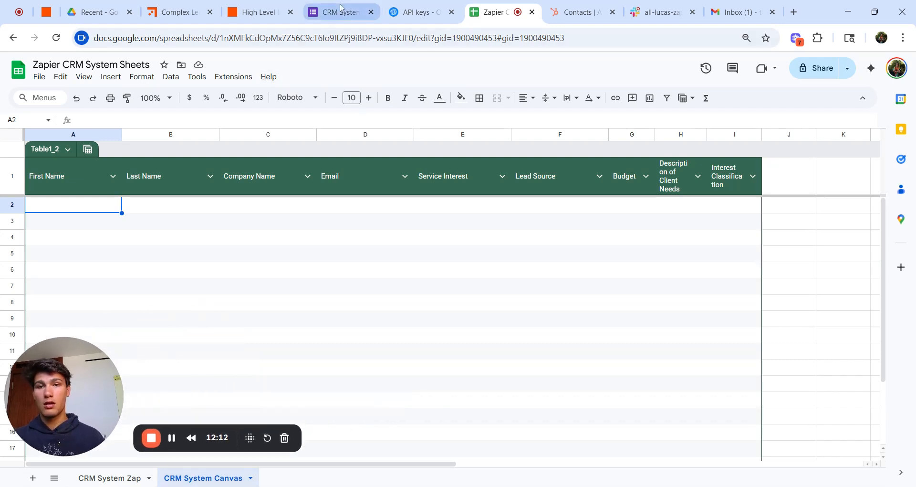
pyautogui.click(263, 5)
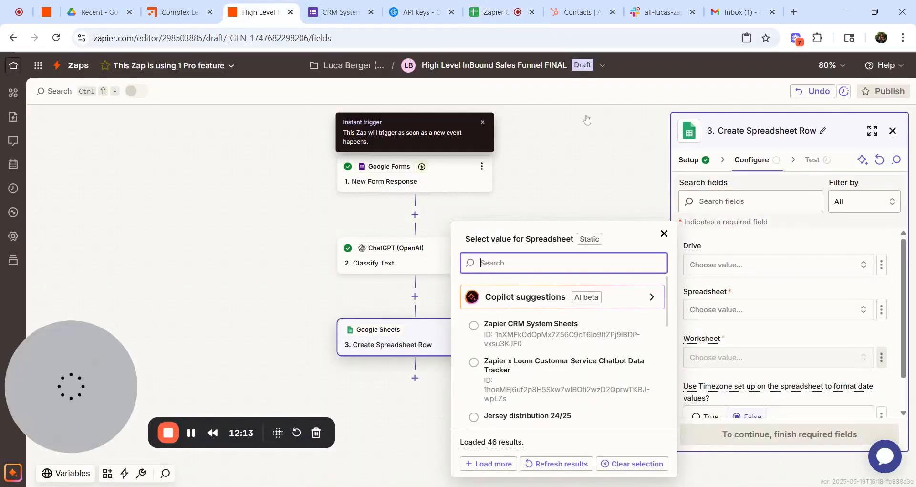
# Step: Choose Zapier CRM System Sheets as the spreadsheet and CRM System Canvas as the worksheet
pyautogui.click(778, 314)
pyautogui.click(777, 315)
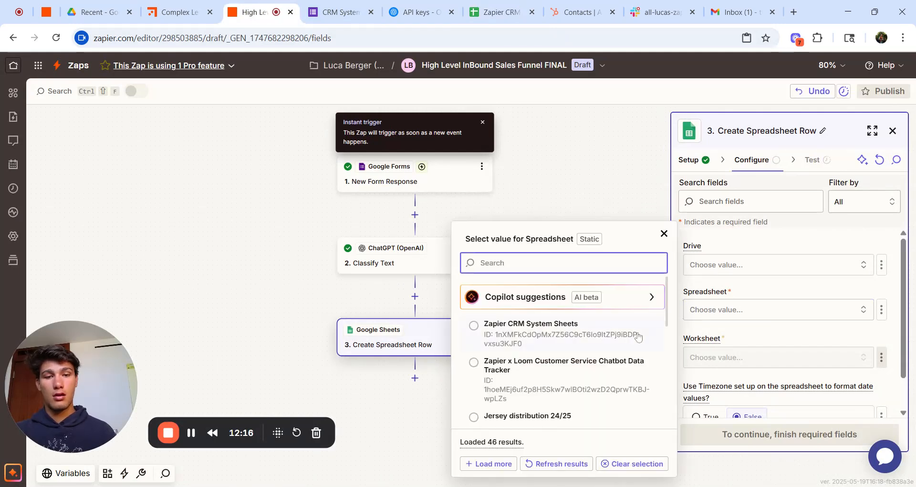
pyautogui.click(574, 333)
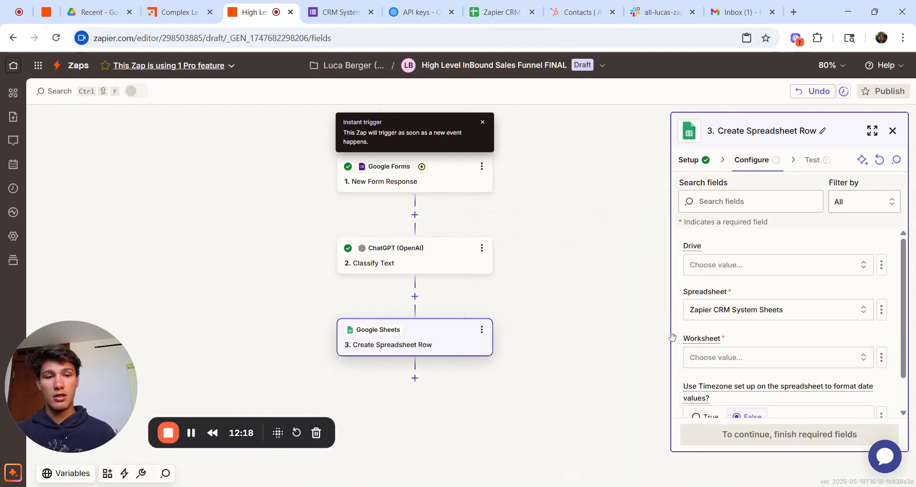
pyautogui.click(717, 358)
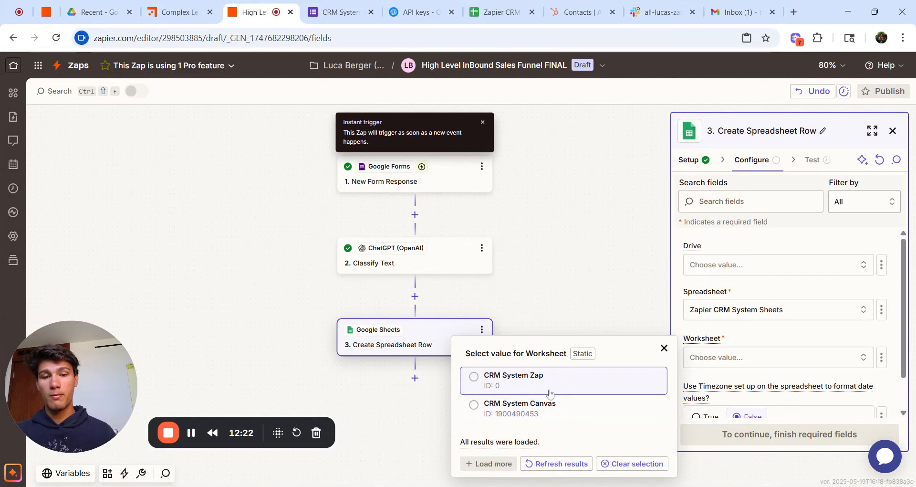
pyautogui.click(522, 411)
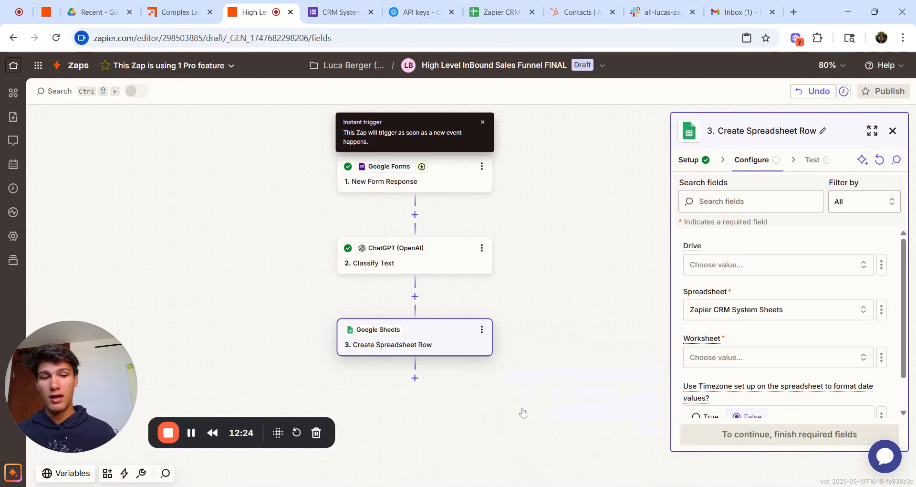
pyautogui.scroll(-1, 678, 374)
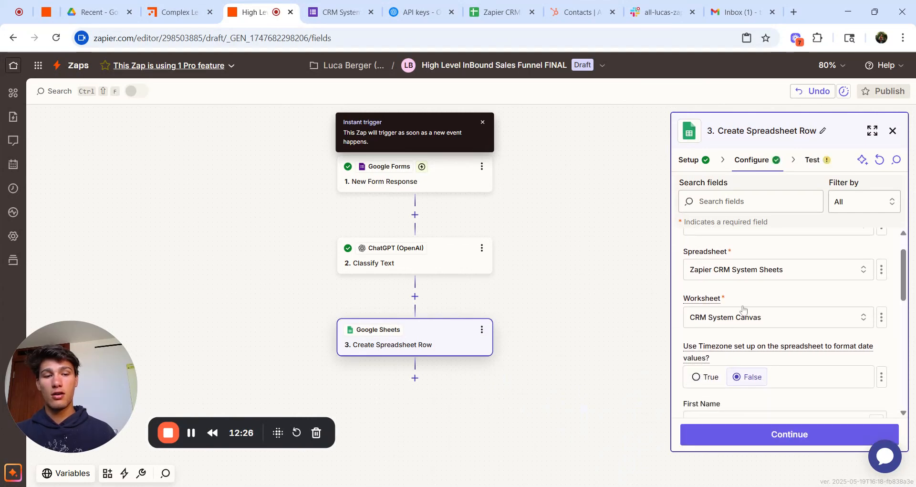
pyautogui.scroll(-3, 742, 309)
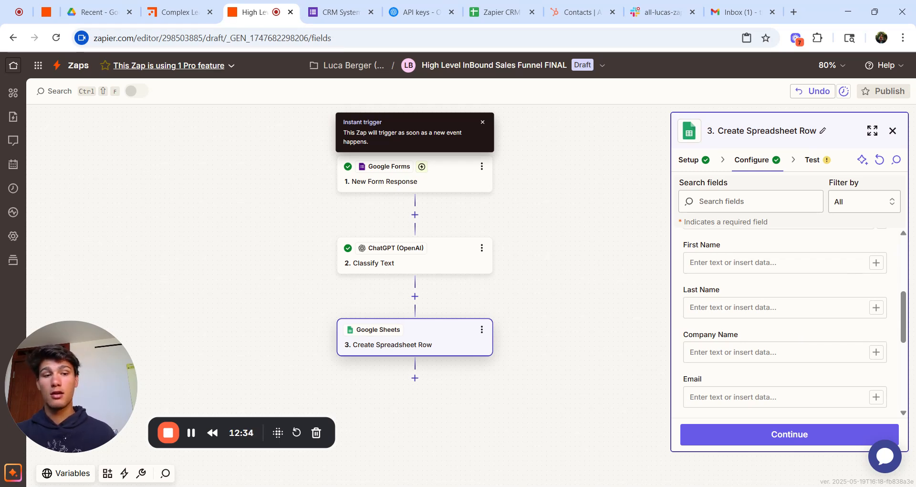
# Step: Map the Google Forms First Name answer into the First Name column
pyautogui.click(805, 307)
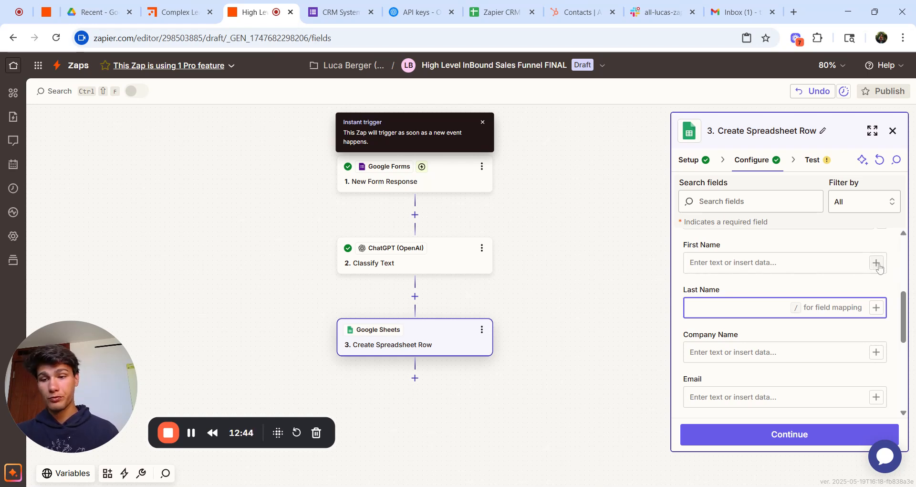
pyautogui.click(876, 263)
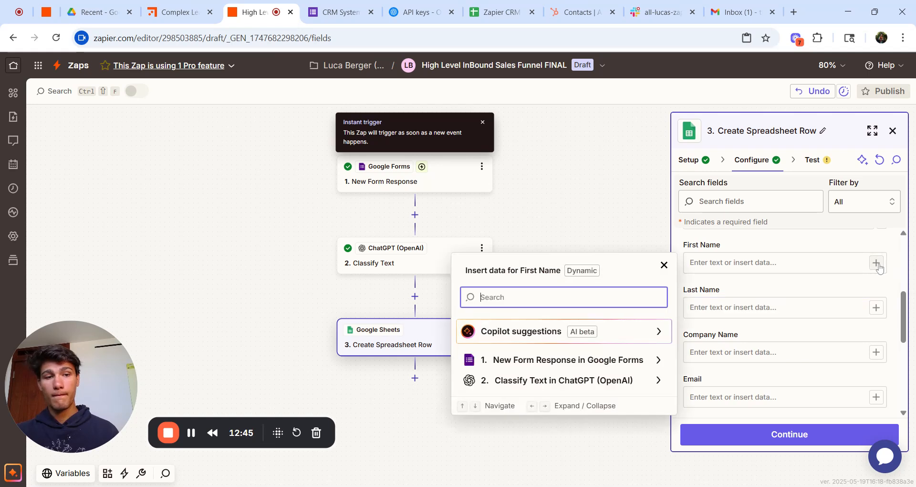
pyautogui.click(629, 360)
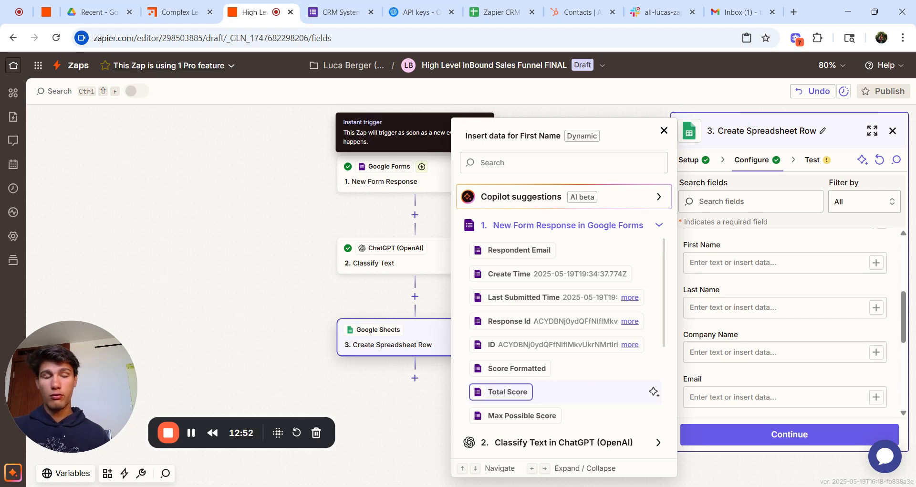
pyautogui.scroll(-4, 563, 391)
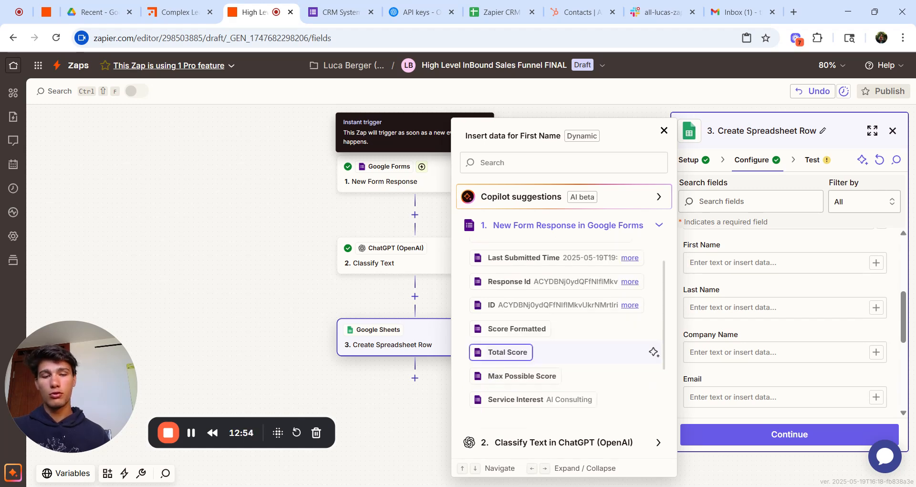
pyautogui.scroll(-1, 563, 391)
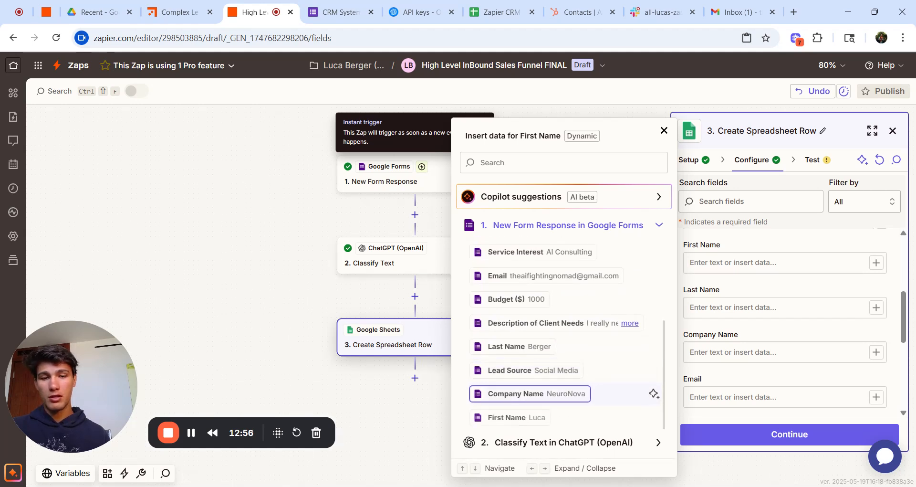
pyautogui.click(534, 421)
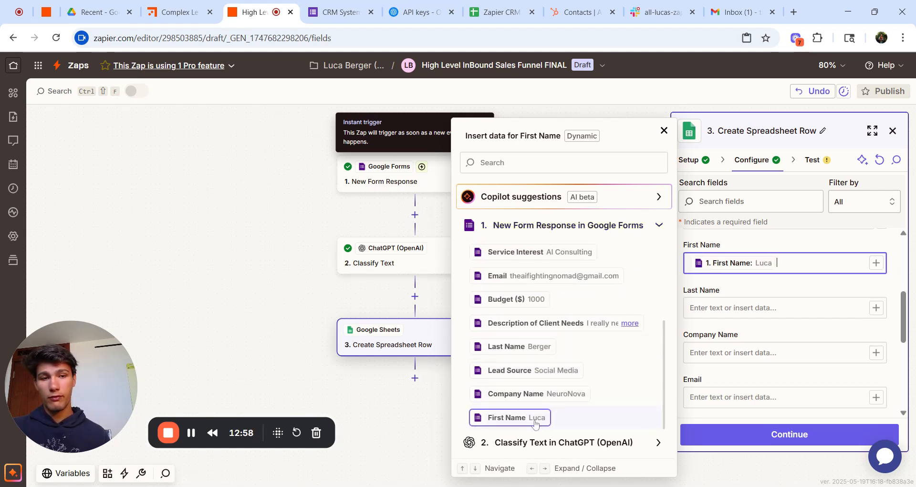
# Step: Map the form's Last Name and Company Name answers into their matching columns
pyautogui.click(876, 307)
pyautogui.click(593, 413)
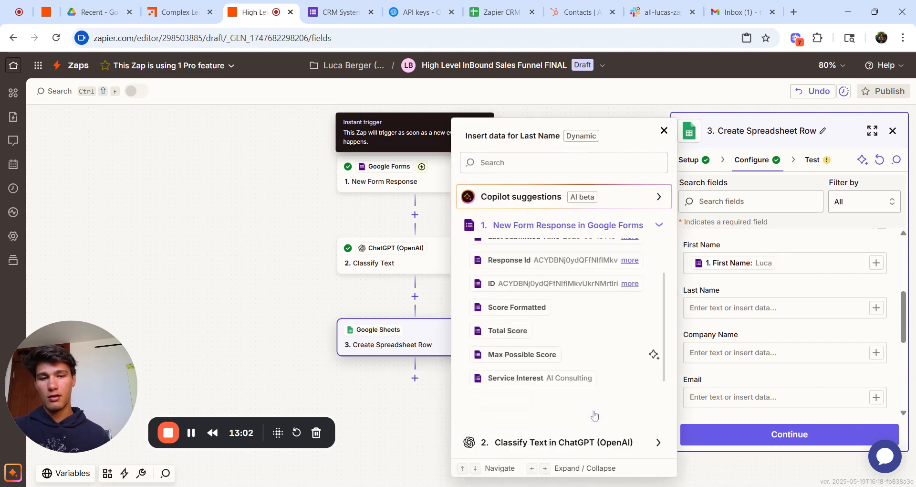
pyautogui.click(528, 345)
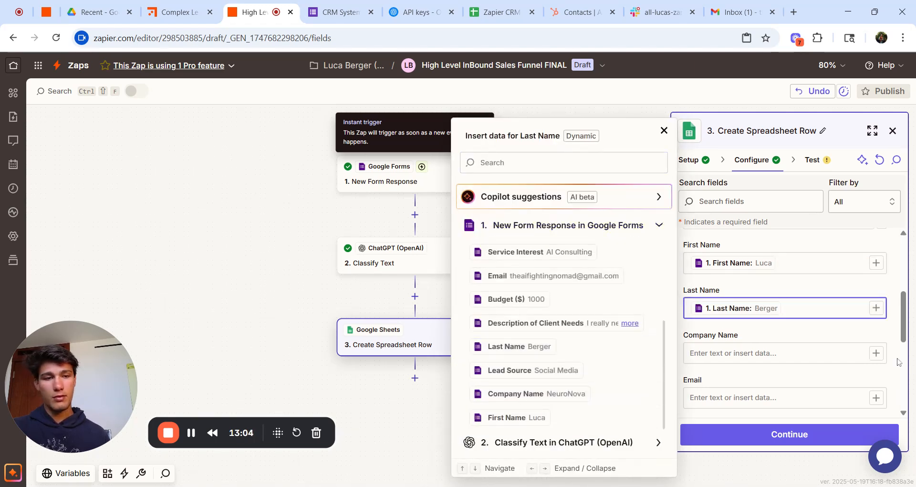
pyautogui.click(876, 353)
pyautogui.click(529, 425)
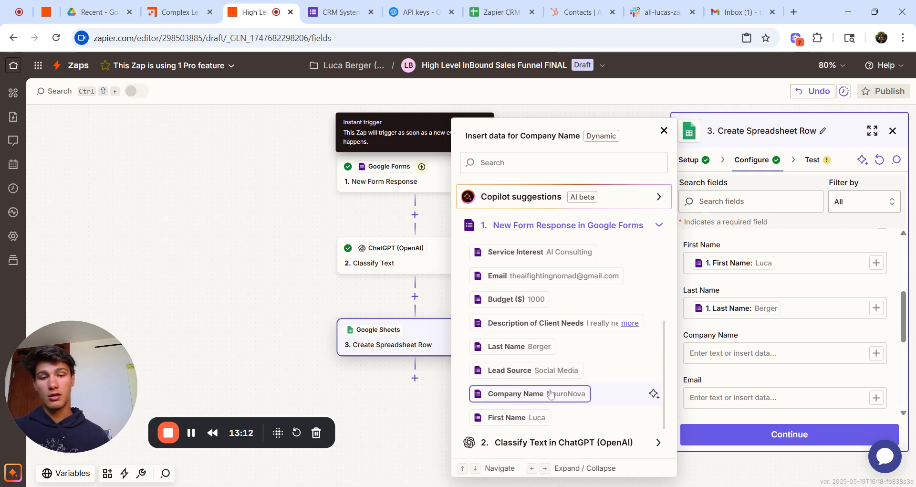
pyautogui.click(515, 393)
pyautogui.scroll(-1, 899, 330)
pyautogui.scroll(-1, 900, 329)
# Step: Fill Email and Service Interest with the form's email and AI Consulting answers
pyautogui.click(876, 312)
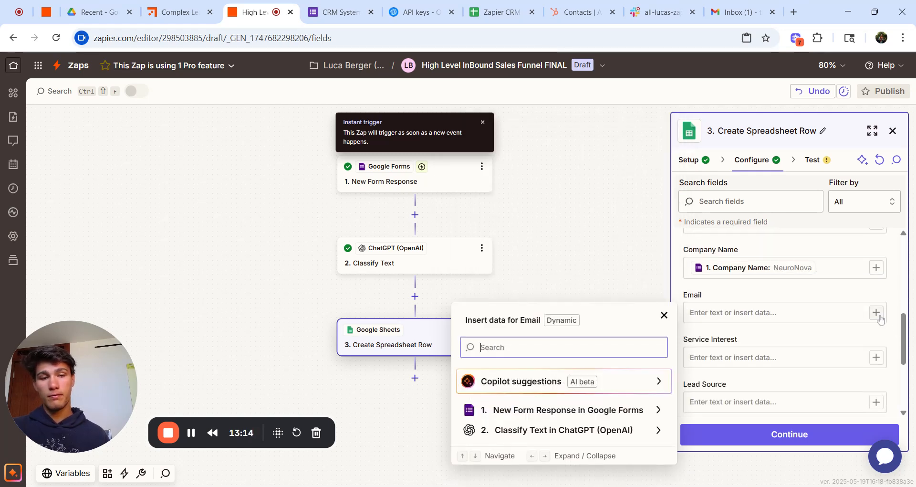
pyautogui.click(877, 313)
pyautogui.click(876, 316)
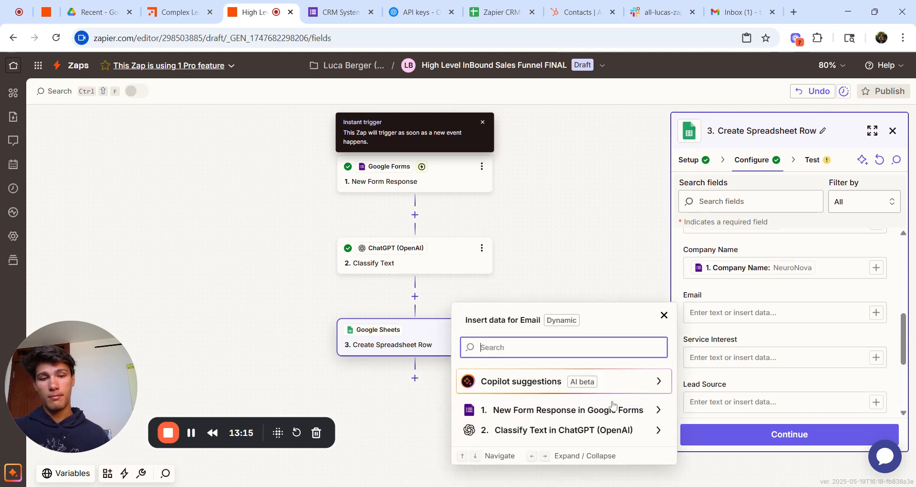
pyautogui.click(575, 410)
pyautogui.scroll(-5, 574, 414)
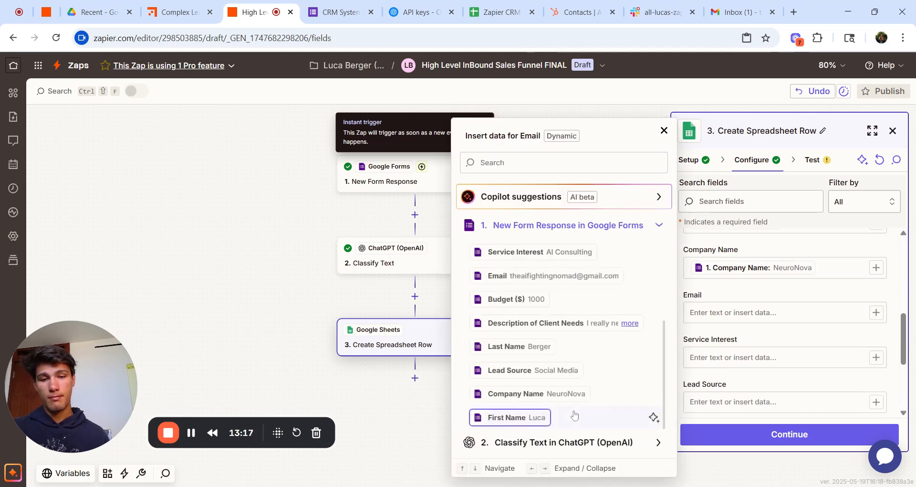
pyautogui.click(544, 275)
pyautogui.click(875, 358)
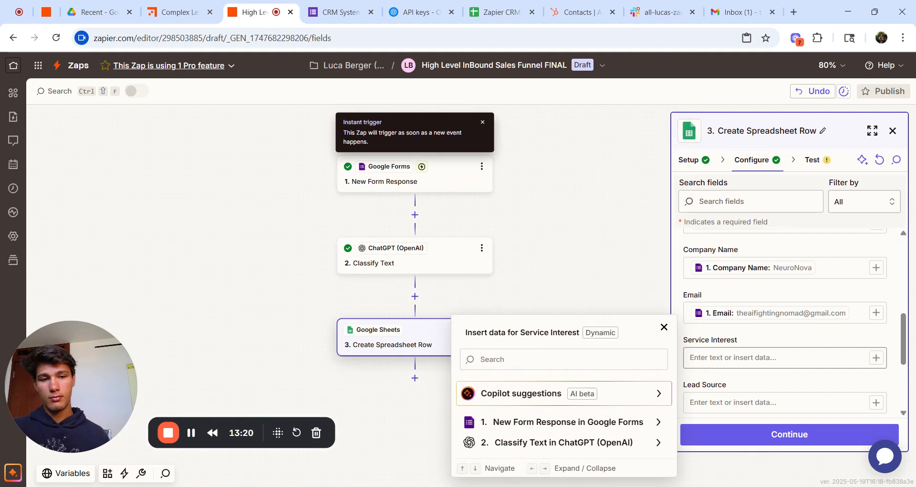
pyautogui.click(542, 424)
pyautogui.scroll(-5, 542, 420)
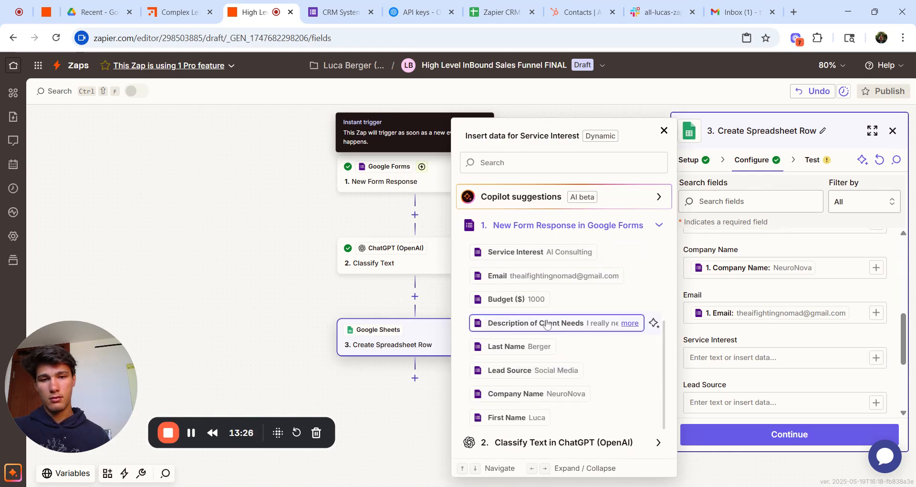
pyautogui.scroll(1, 567, 301)
pyautogui.click(566, 274)
pyautogui.scroll(-1, 805, 346)
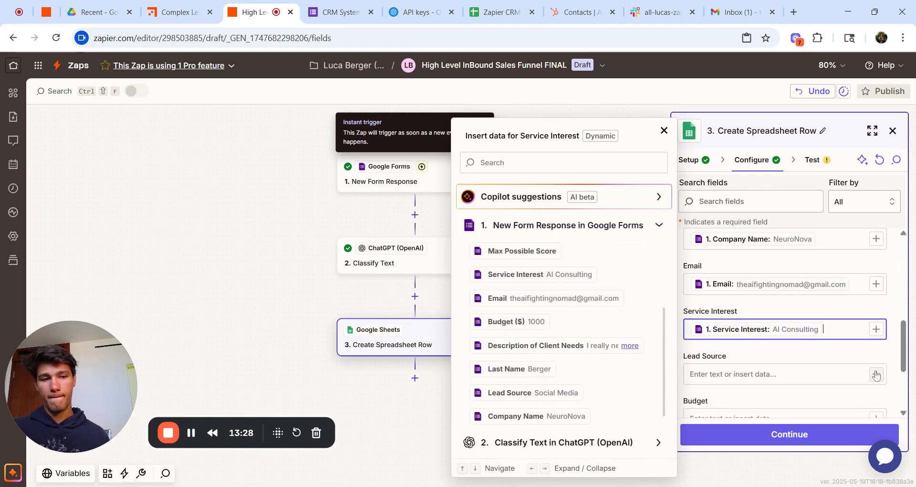
pyautogui.click(613, 364)
# Step: Fill Lead Source with the Social Media answer and Budget with the 1000 answer
pyautogui.click(882, 376)
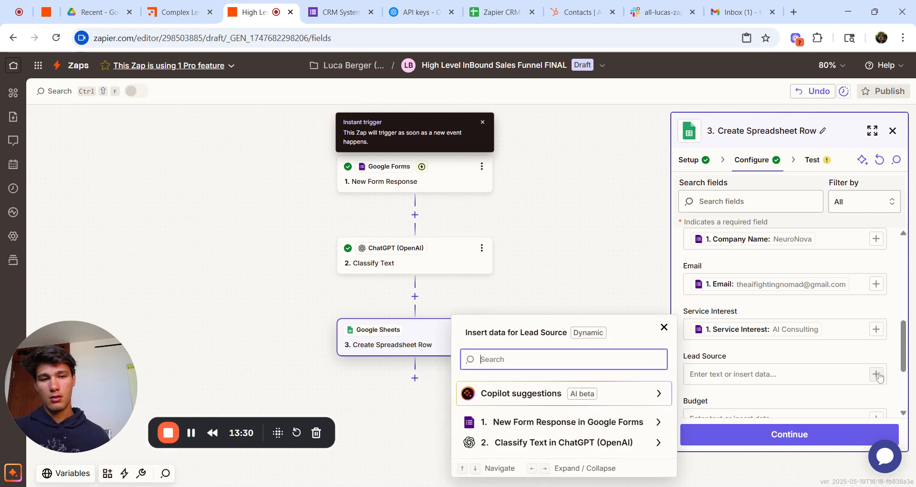
pyautogui.click(638, 424)
pyautogui.scroll(-5, 640, 426)
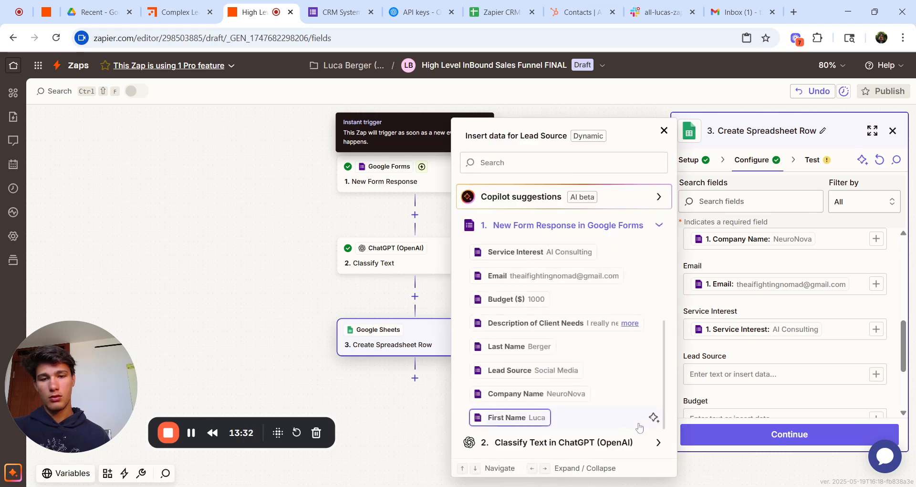
pyautogui.click(621, 370)
pyautogui.scroll(-1, 763, 368)
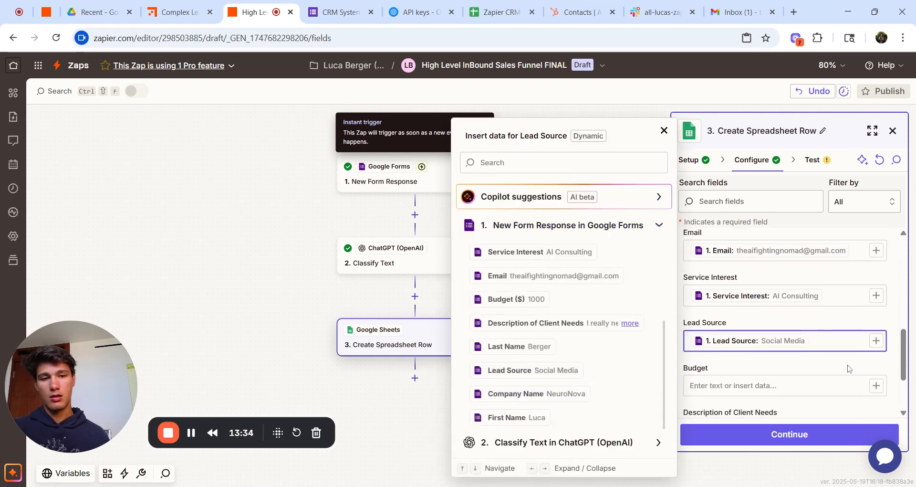
pyautogui.click(876, 386)
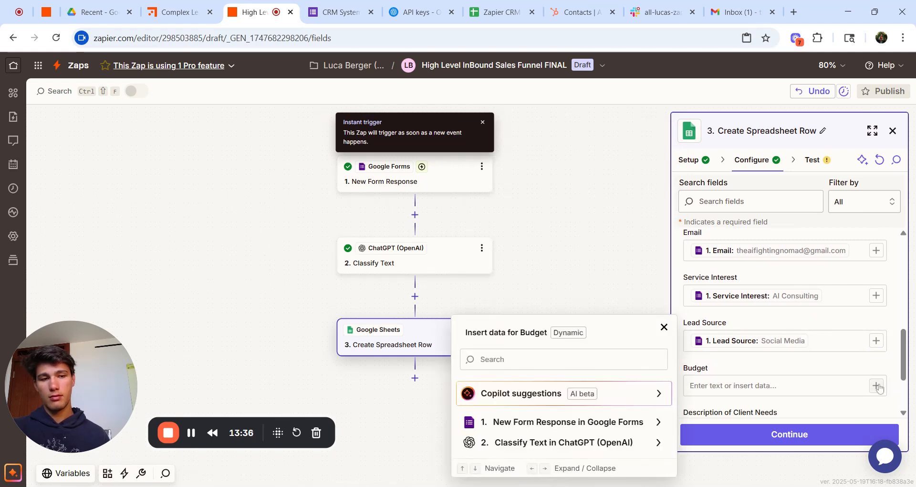
pyautogui.click(579, 422)
pyautogui.scroll(-3, 591, 295)
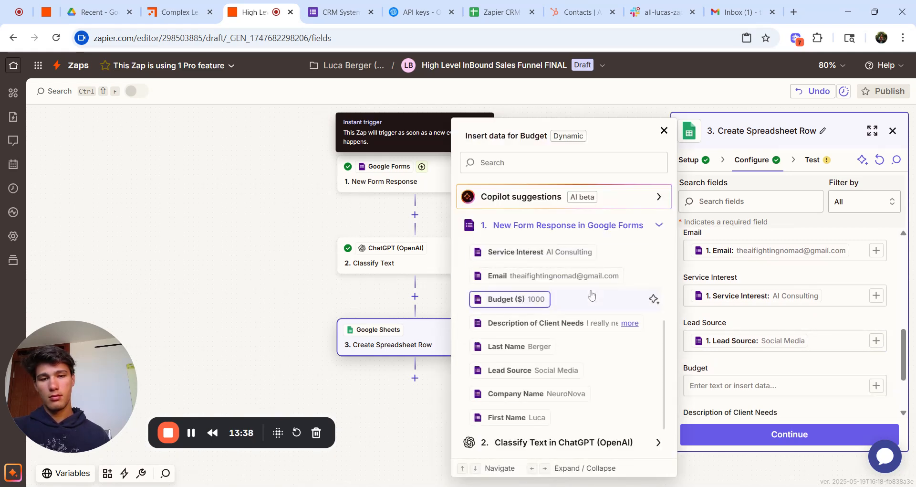
pyautogui.click(534, 299)
pyautogui.scroll(-2, 815, 362)
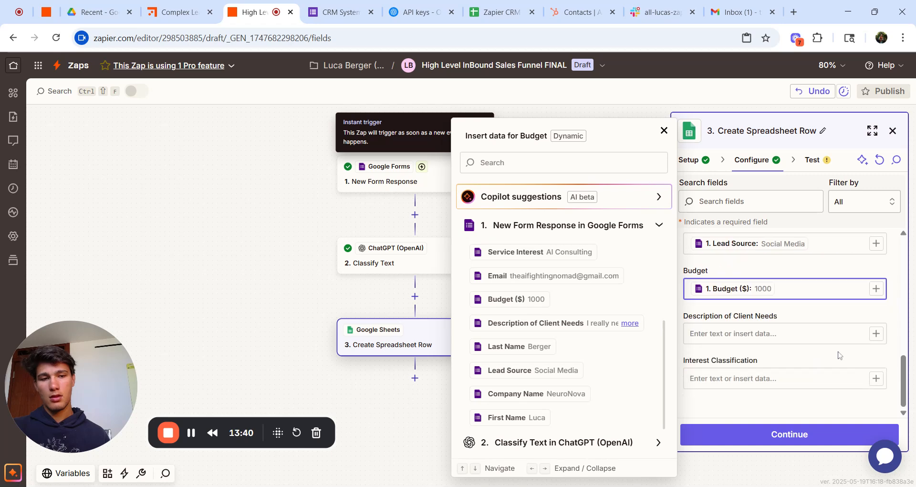
pyautogui.click(835, 354)
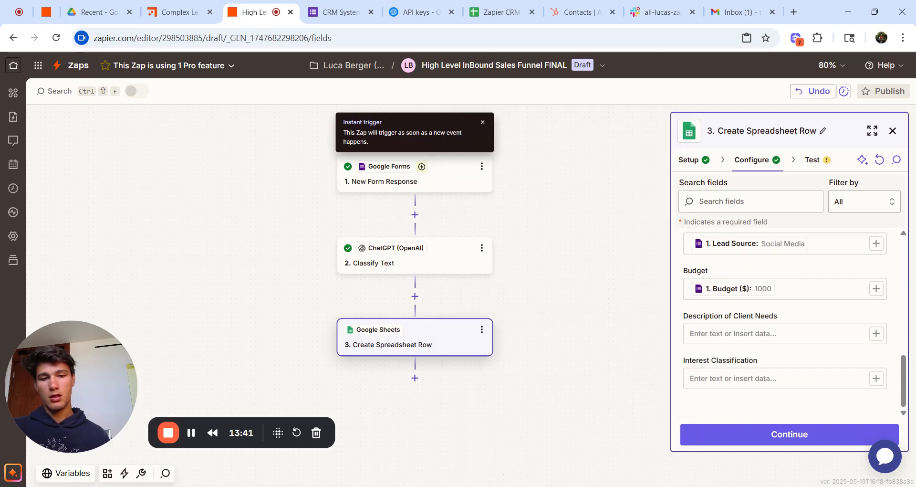
# Step: Map Description of Client Needs from the form and Interest Classification from ChatGPT's Category, then test
pyautogui.click(876, 333)
pyautogui.scroll(-5, 579, 369)
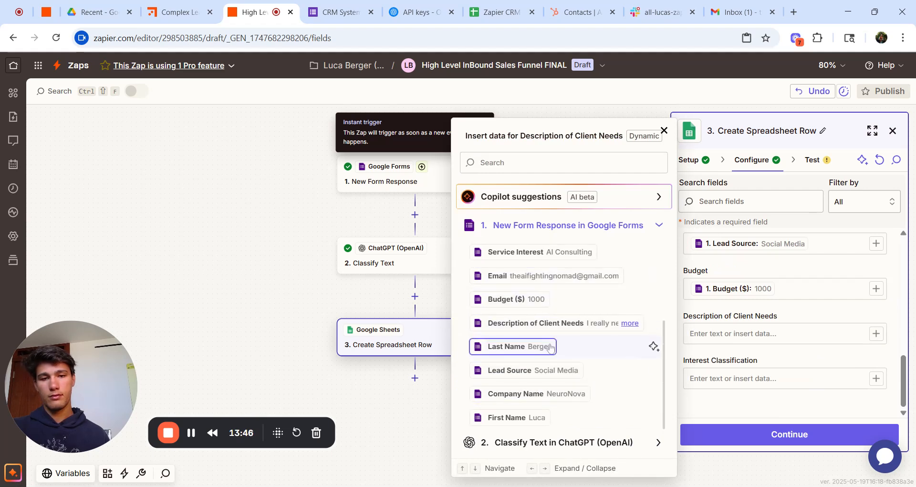
pyautogui.click(601, 323)
pyautogui.click(772, 370)
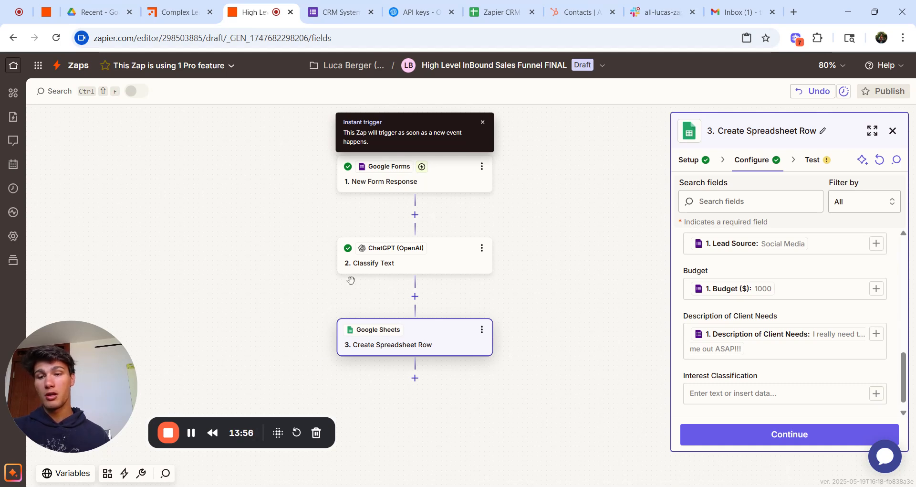
pyautogui.click(876, 394)
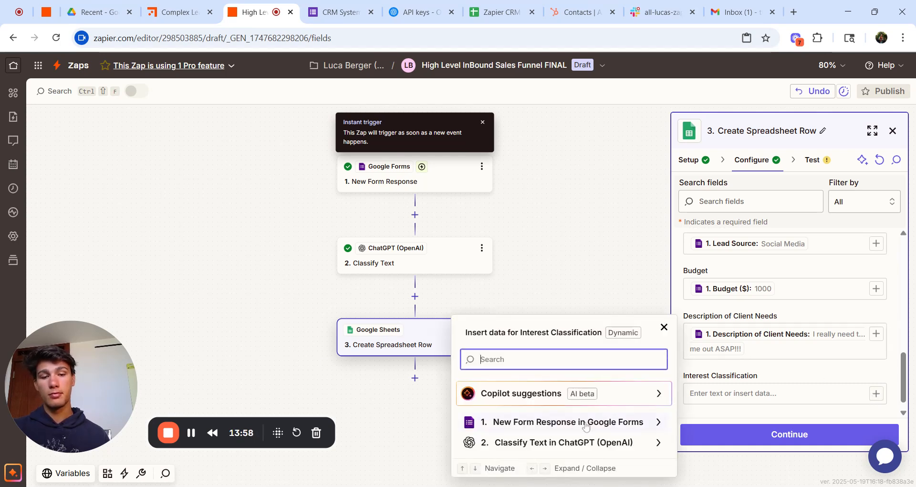
pyautogui.click(614, 318)
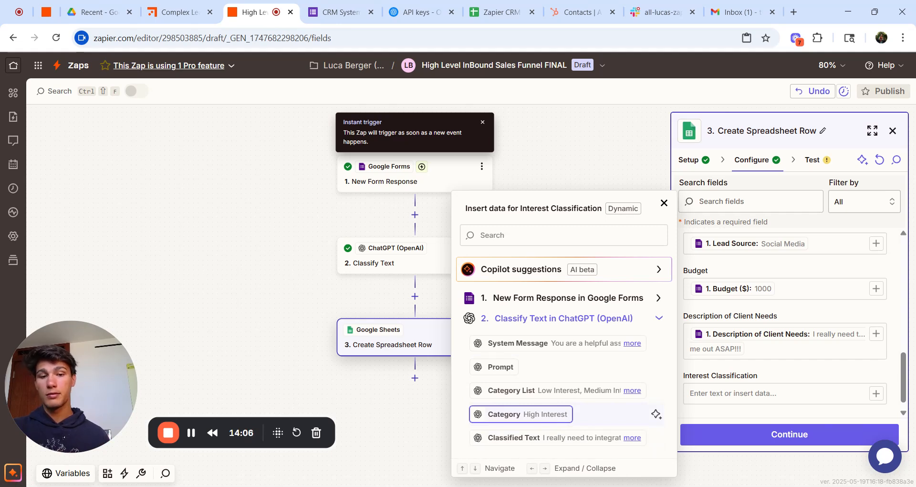
pyautogui.click(520, 413)
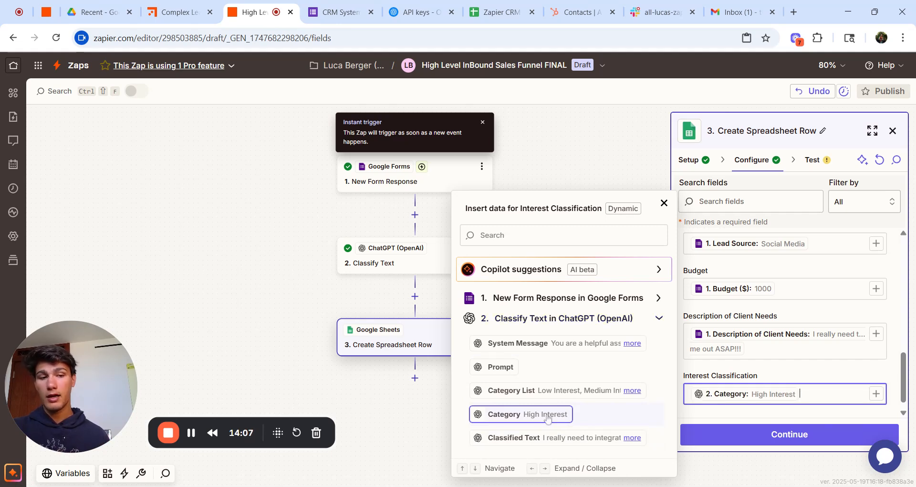
pyautogui.click(777, 440)
pyautogui.click(827, 435)
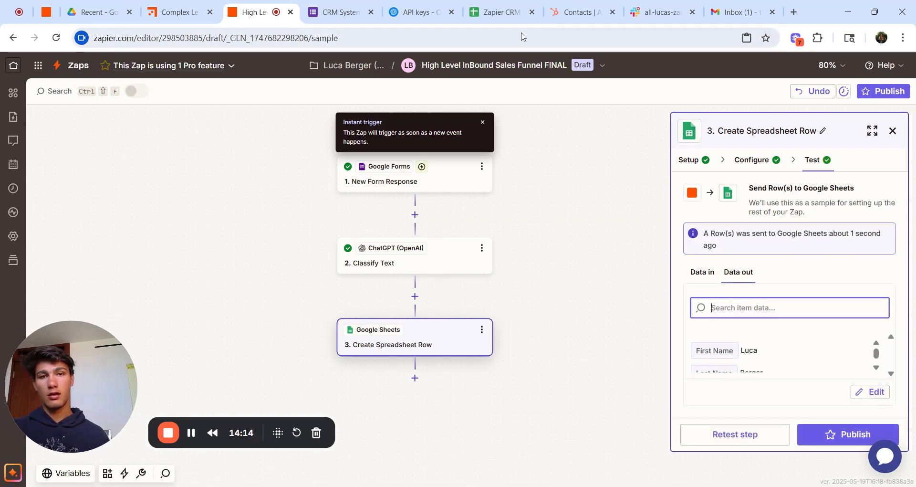
# Step: Confirm the new row in the sheet, then add a Paths step after the spreadsheet row
pyautogui.click(501, 12)
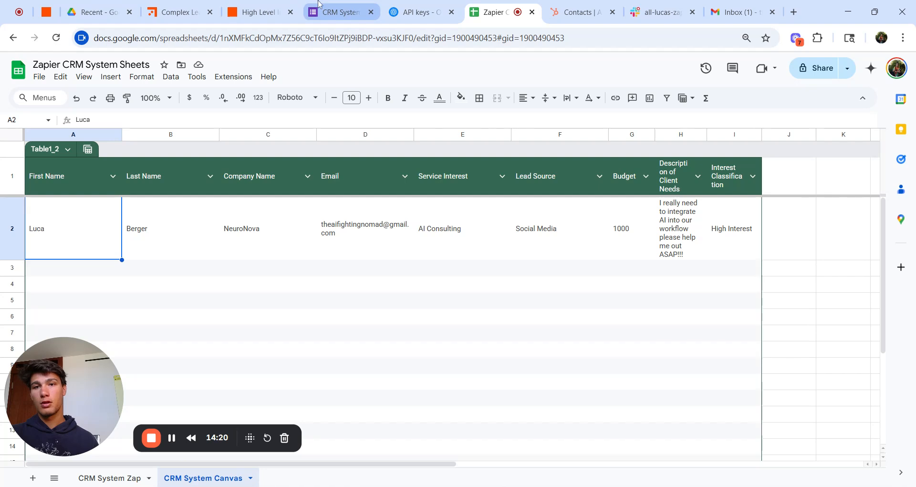
pyautogui.click(247, 6)
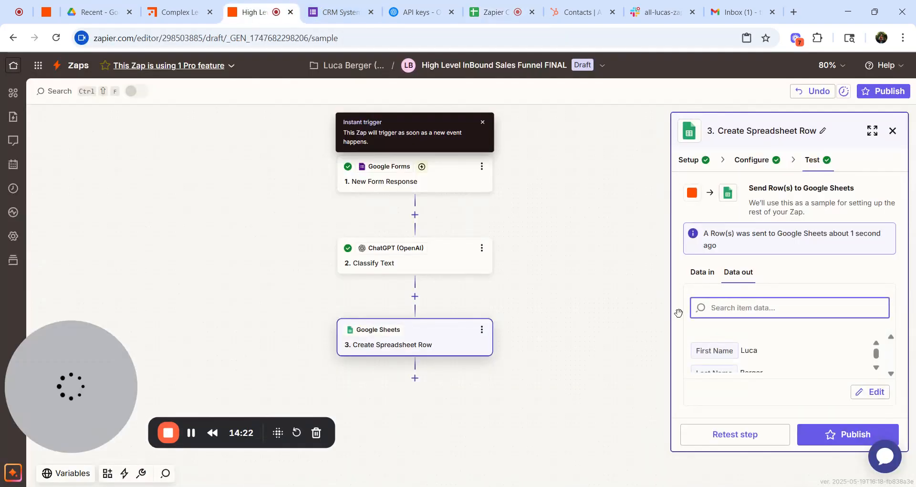
pyautogui.click(413, 380)
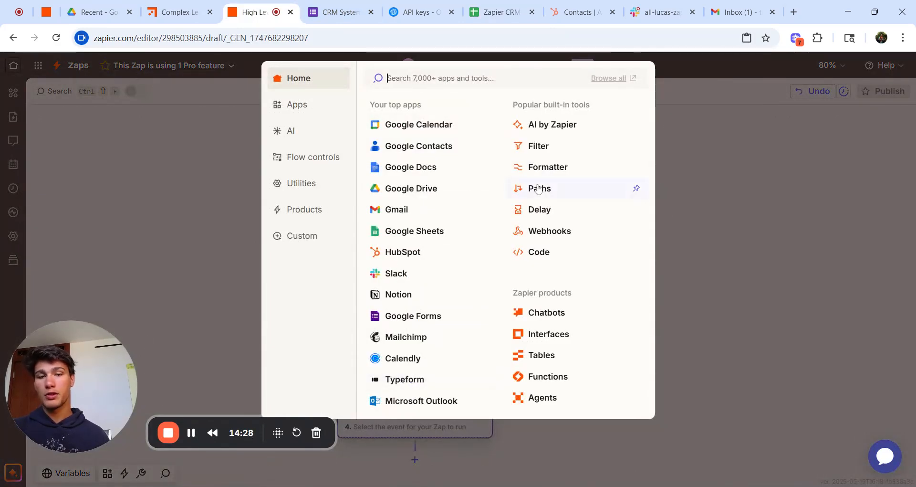
pyautogui.click(538, 189)
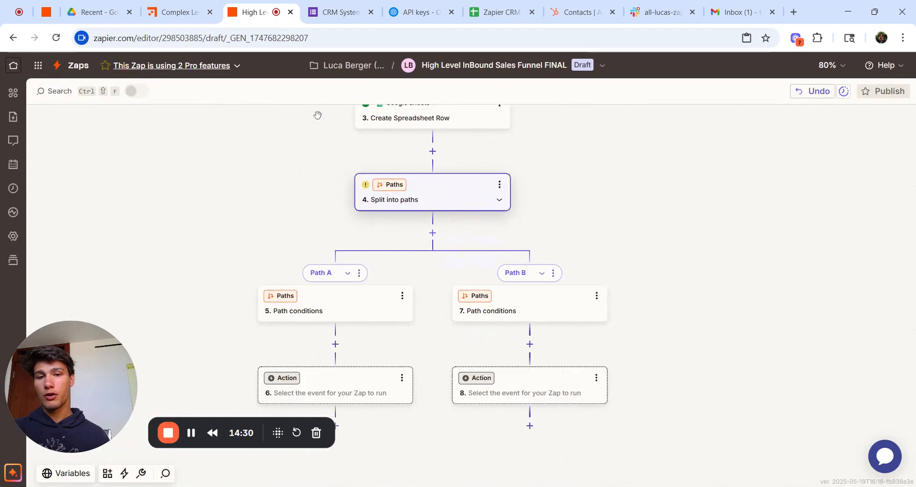
pyautogui.click(185, 5)
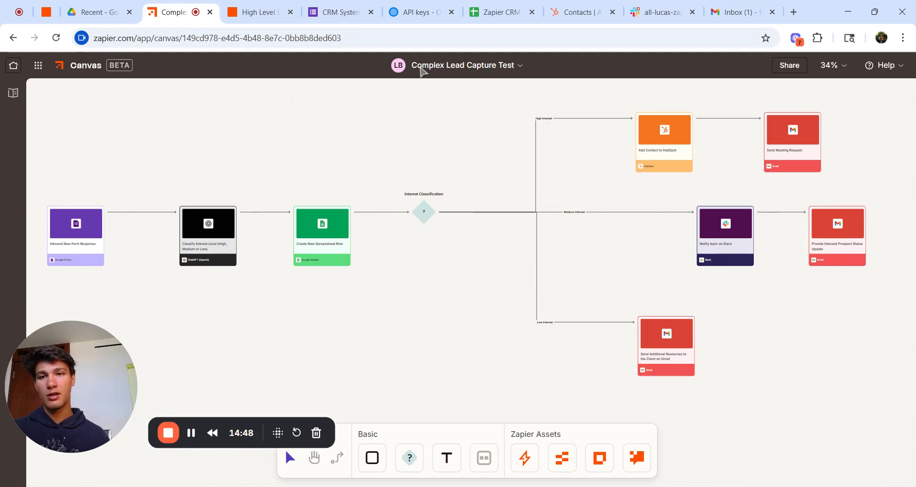
pyautogui.click(267, 6)
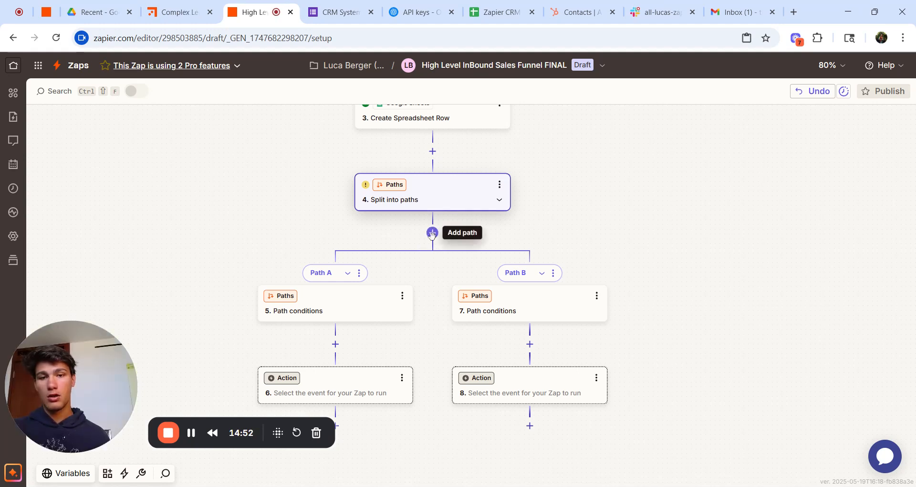
# Step: Add Path C and set Path A's rule to Category (Text) Contains 'High Interest'
pyautogui.click(432, 233)
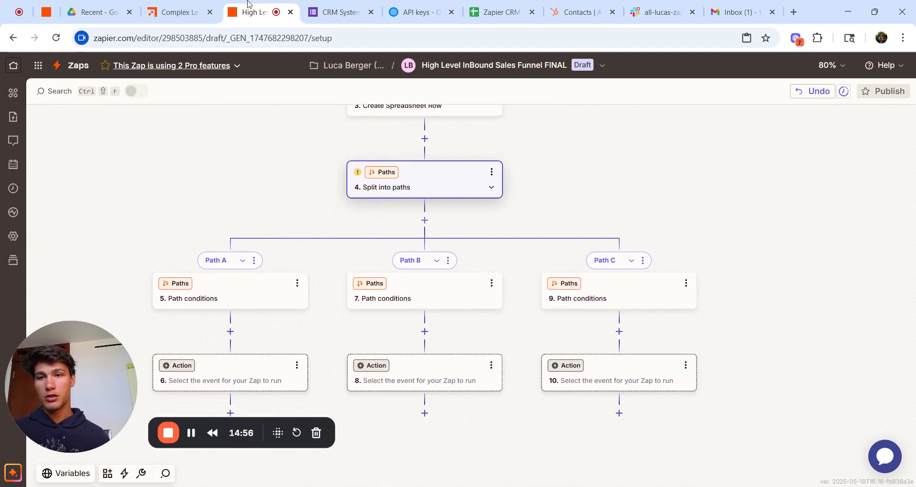
pyautogui.click(262, 300)
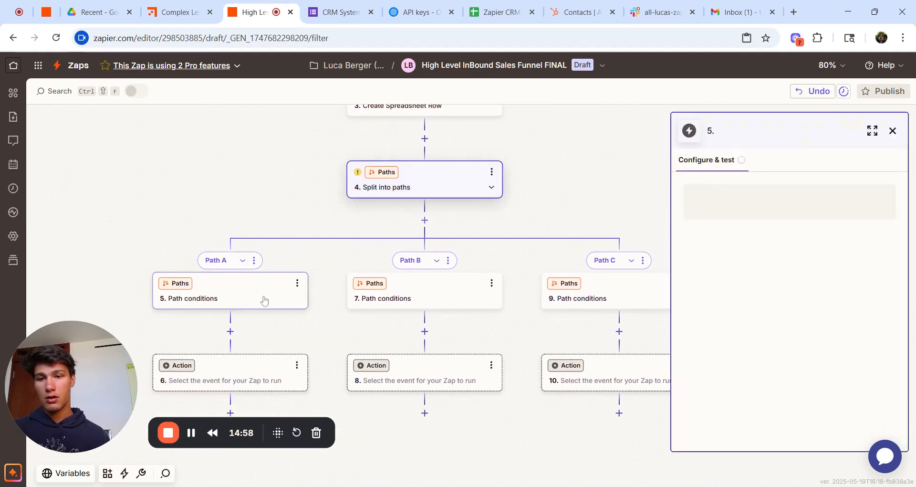
pyautogui.click(720, 272)
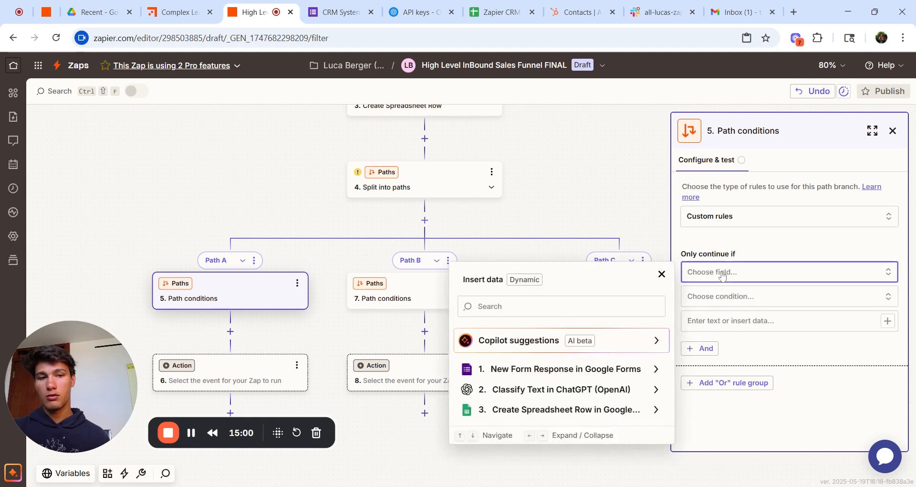
pyautogui.click(570, 390)
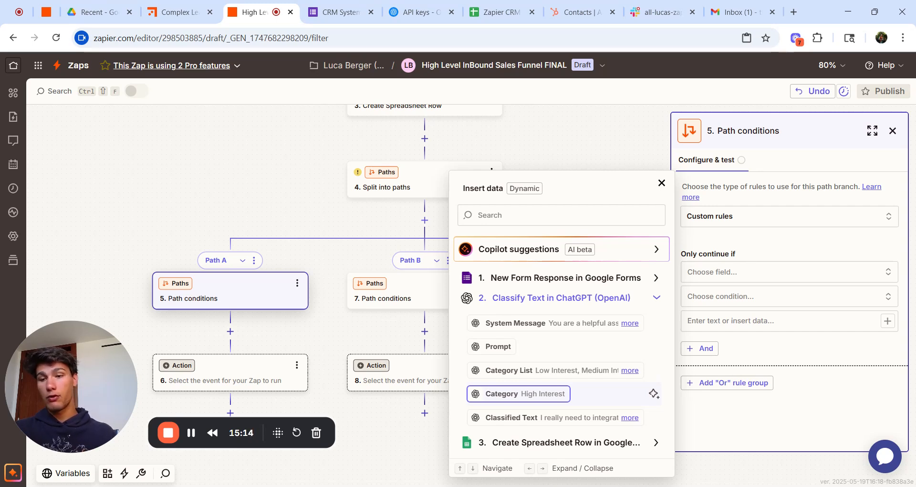
pyautogui.click(559, 400)
pyautogui.click(767, 305)
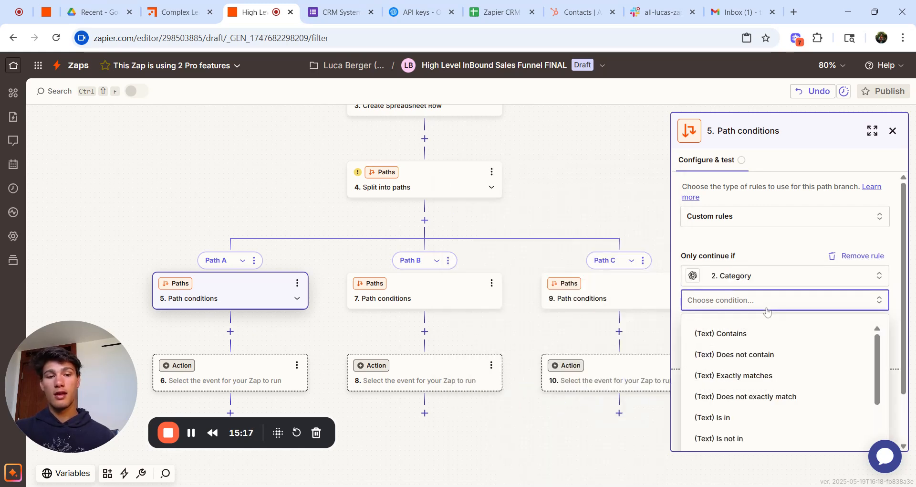
pyautogui.click(767, 341)
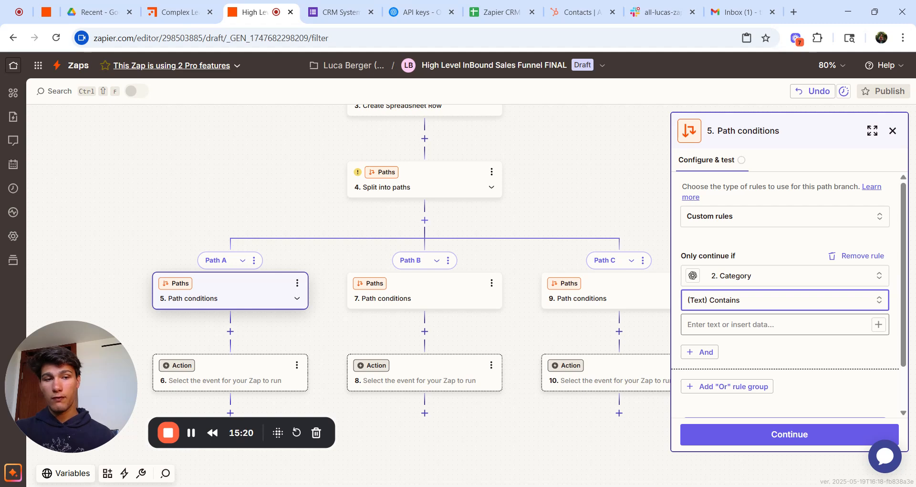
pyautogui.click(734, 324)
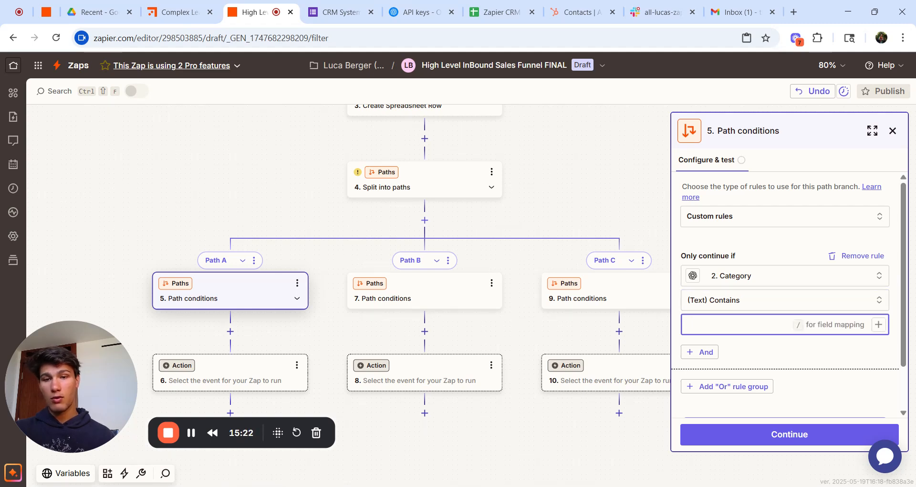
pyautogui.write('High Interest')
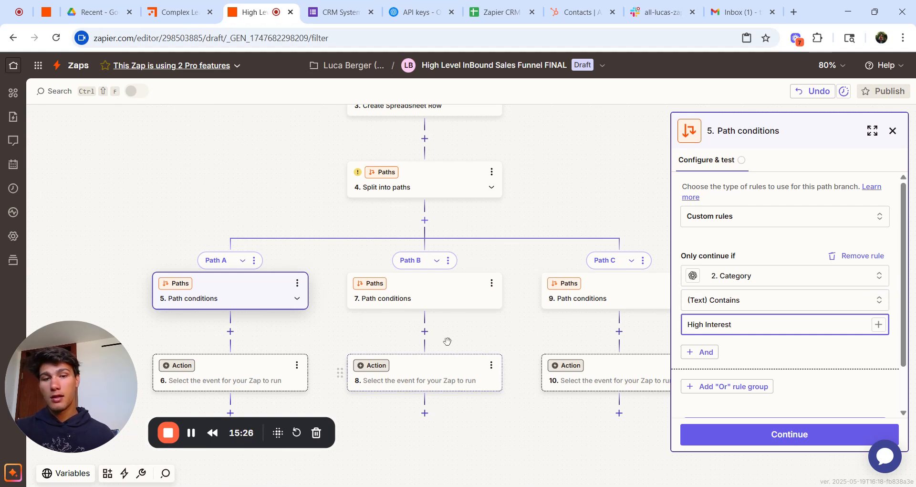
pyautogui.hscroll(1, 445, 341)
# Step: Copy step 5's path conditions and paste them over steps 7 and 9
pyautogui.click(273, 283)
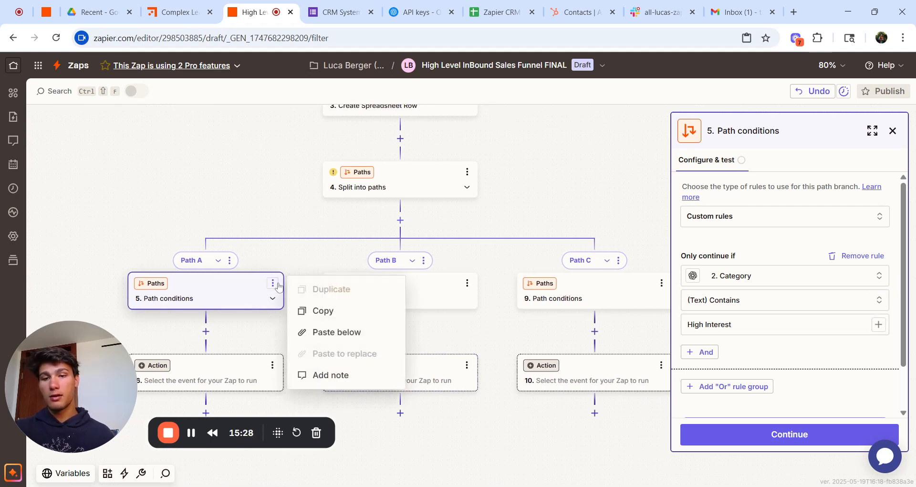
pyautogui.click(310, 311)
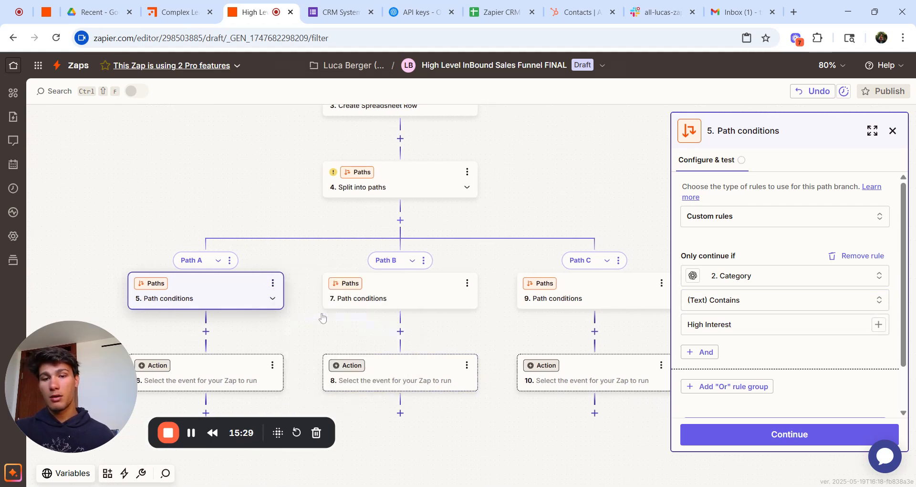
pyautogui.click(467, 284)
pyautogui.click(506, 353)
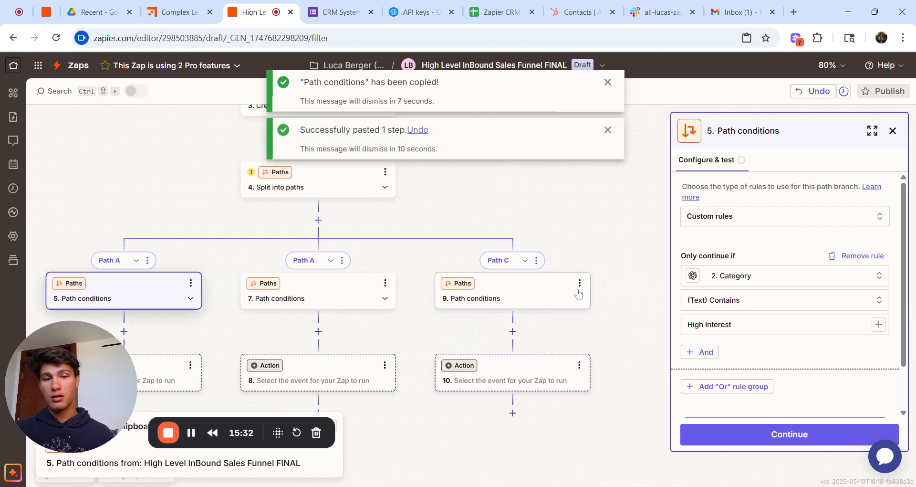
pyautogui.click(579, 283)
pyautogui.click(613, 351)
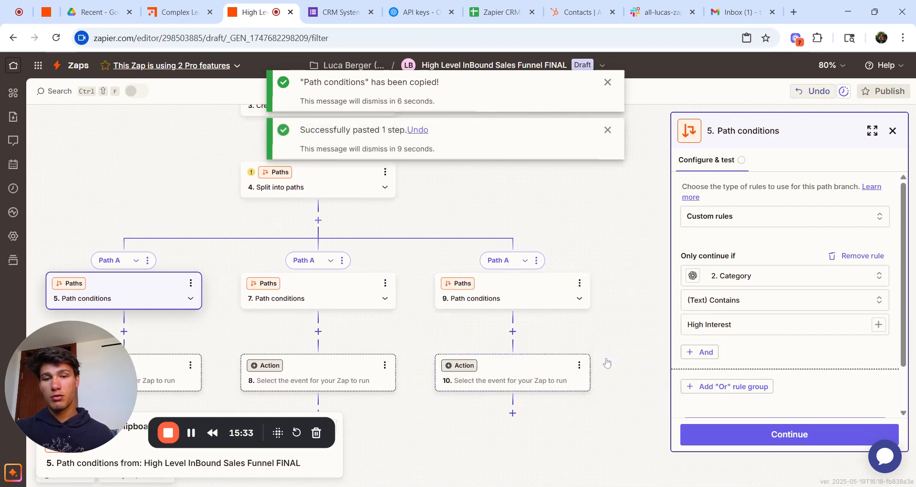
# Step: Change step 7's value to Medium Interest and step 9's value to Low Interest
pyautogui.click(353, 298)
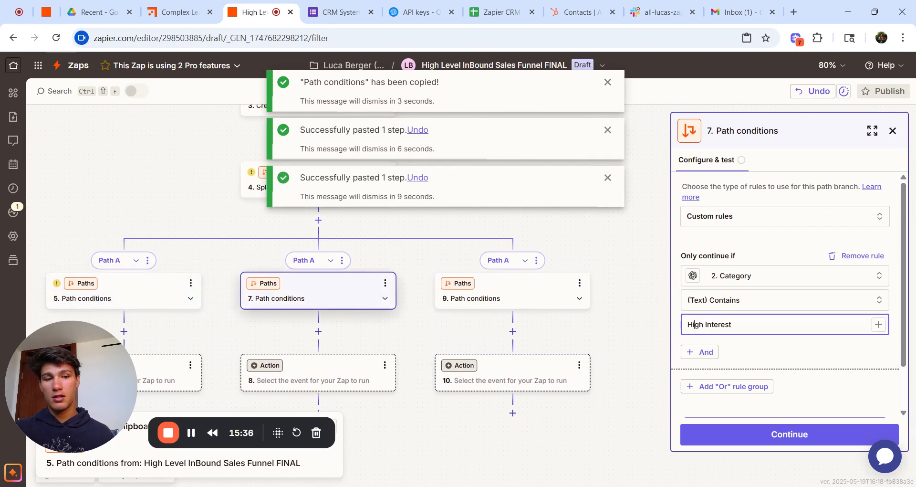
pyautogui.doubleClick(694, 325)
pyautogui.write('Medium')
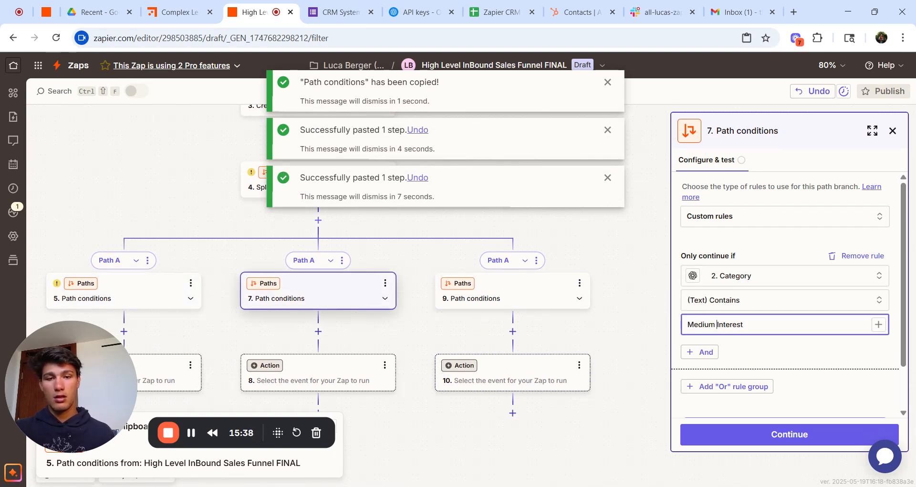
pyautogui.click(523, 292)
pyautogui.doubleClick(696, 324)
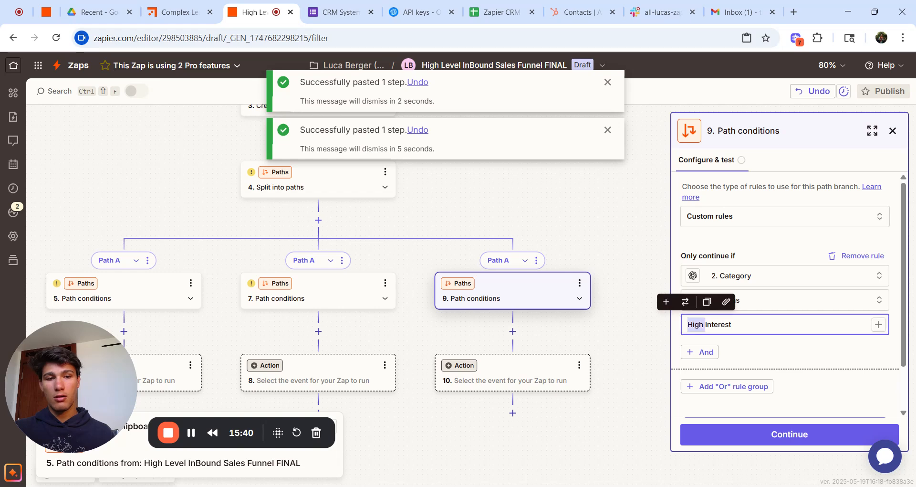
pyautogui.press('BackSpace')
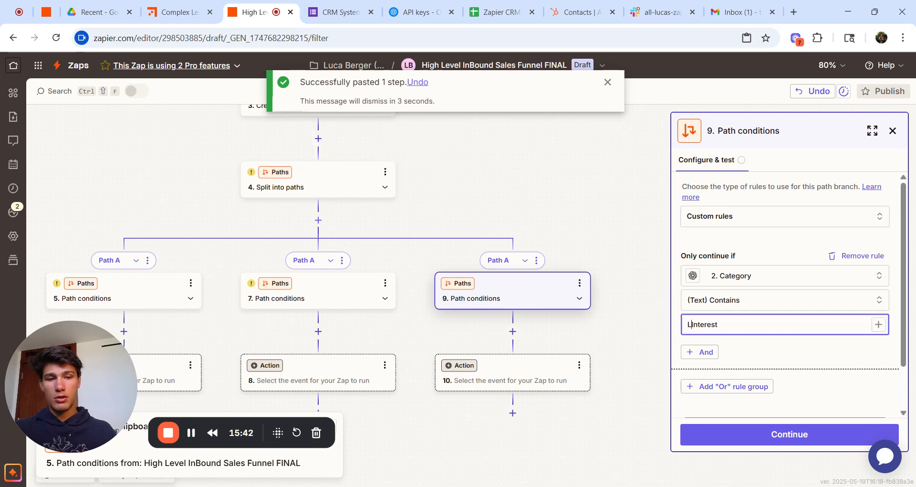
pyautogui.write('Low')
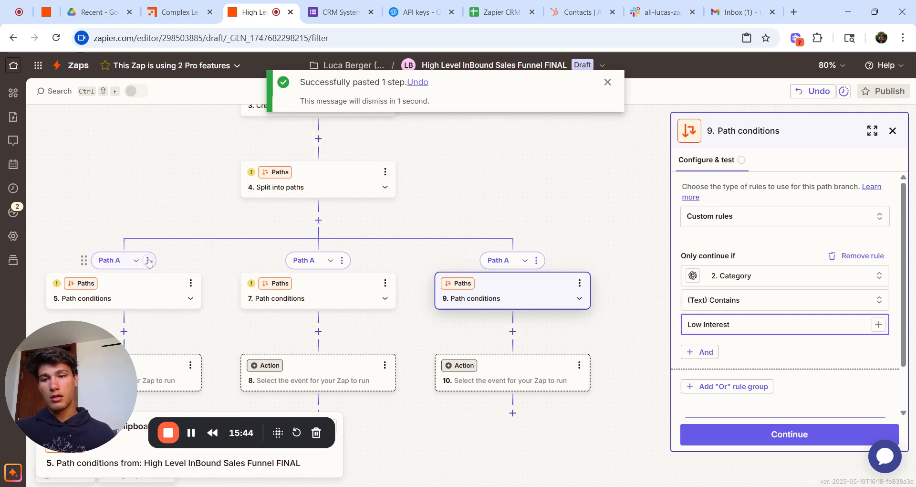
pyautogui.click(148, 260)
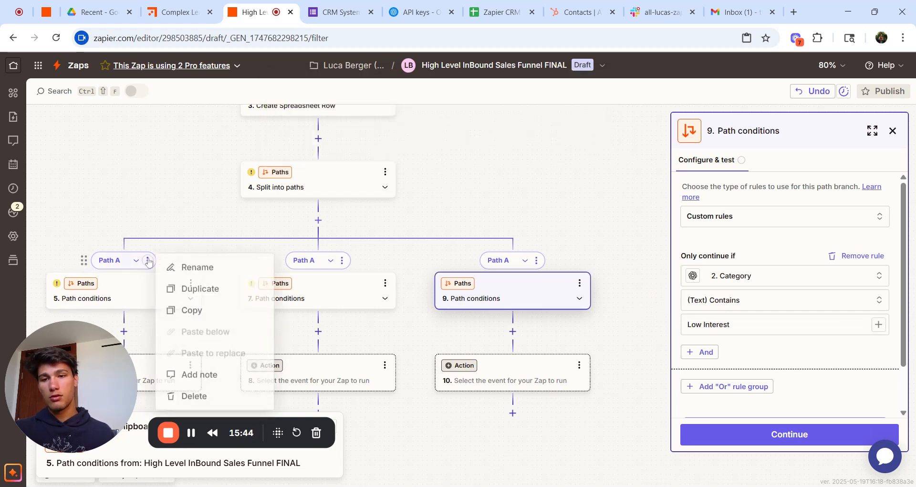
# Step: Rename the first branch to High Interest and copy the name for reuse
pyautogui.click(204, 268)
pyautogui.write('High Interest')
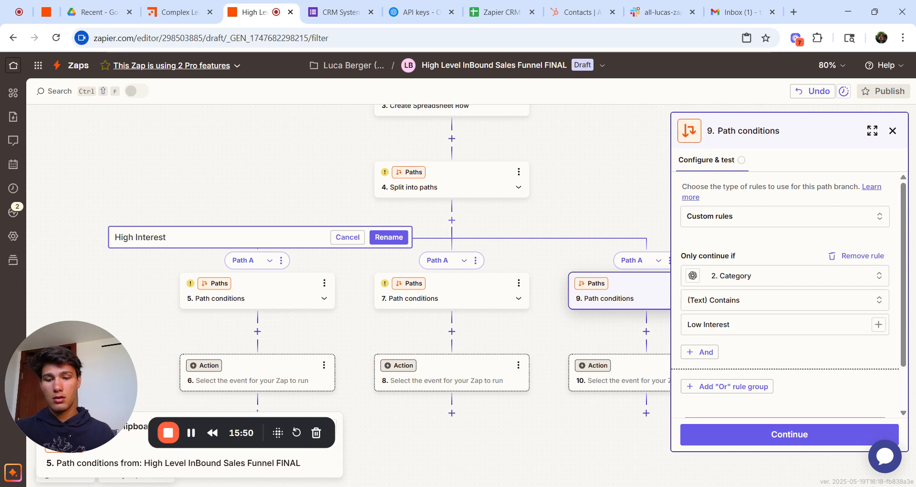
pyautogui.hotkey('ctrl', 'a')
pyautogui.click(389, 237)
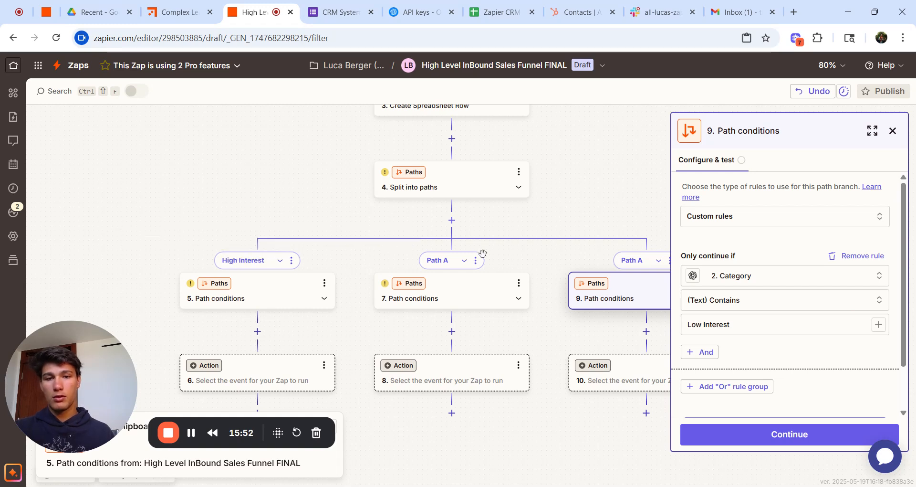
# Step: Rename the middle branch to Medium Interest
pyautogui.click(464, 260)
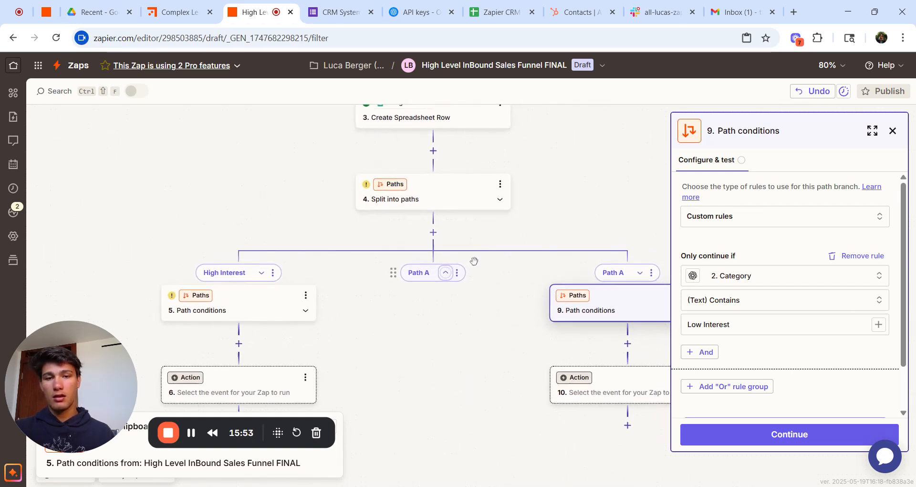
pyautogui.click(446, 274)
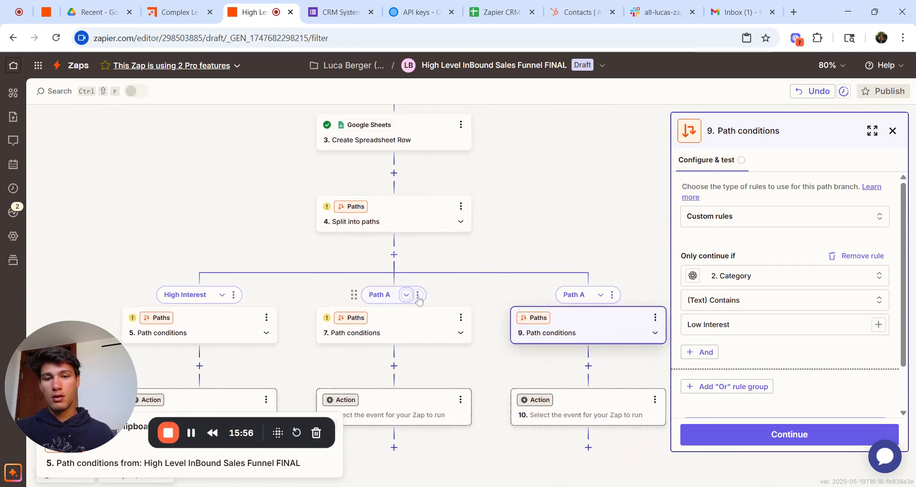
pyautogui.click(419, 295)
pyautogui.click(456, 304)
pyautogui.hotkey('ctrl', 'v')
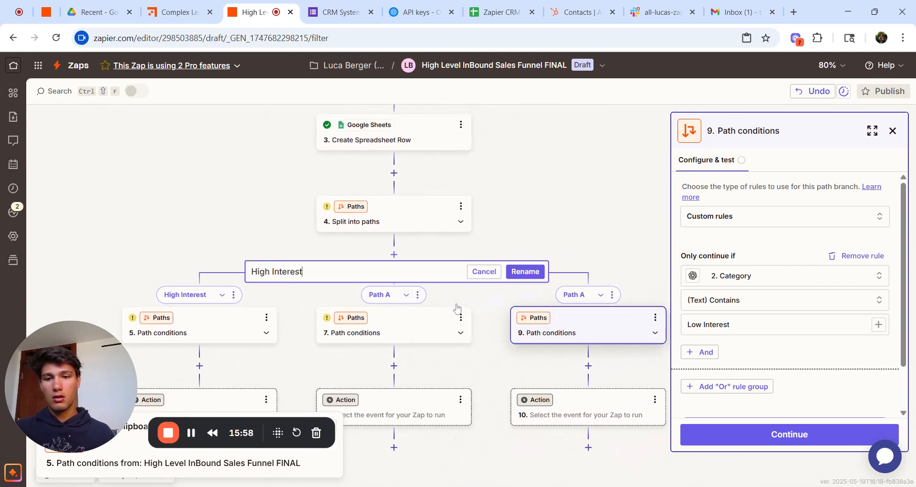
pyautogui.doubleClick(260, 271)
pyautogui.write('Medium')
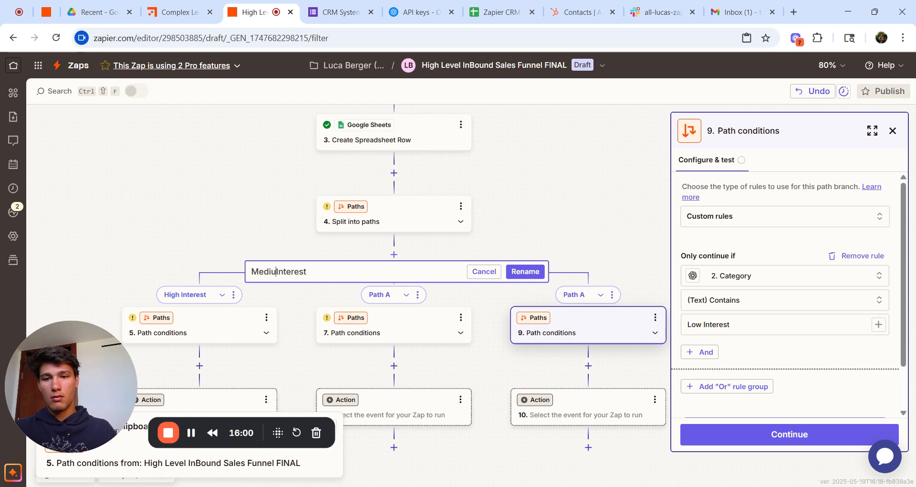
pyautogui.click(524, 271)
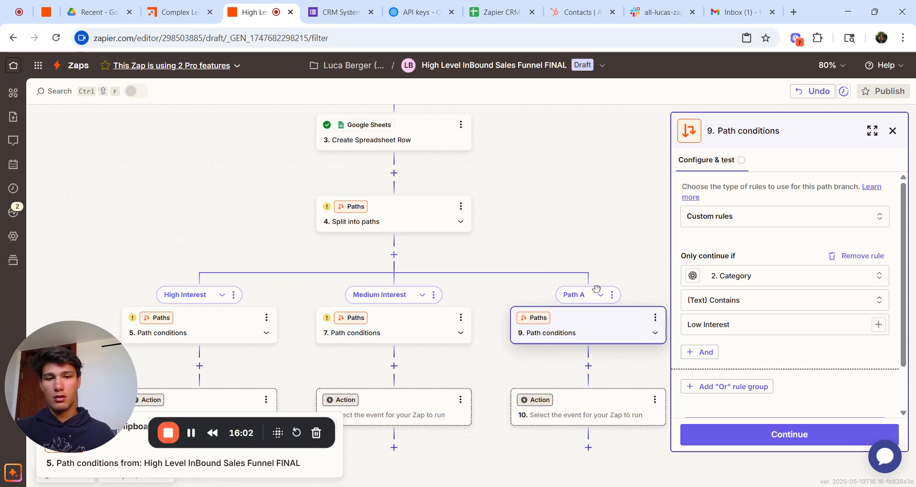
# Step: Rename the third branch to Low Interest
pyautogui.click(613, 295)
pyautogui.click(646, 304)
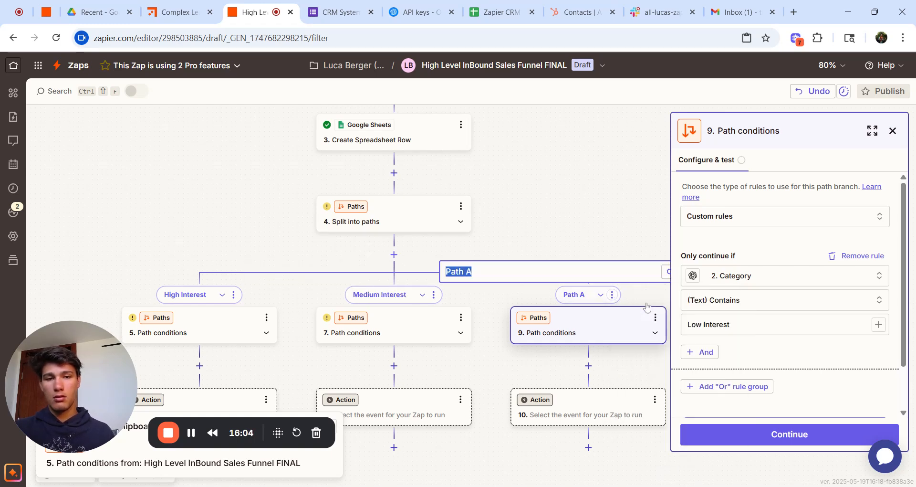
pyautogui.hotkey('ctrl', 'v')
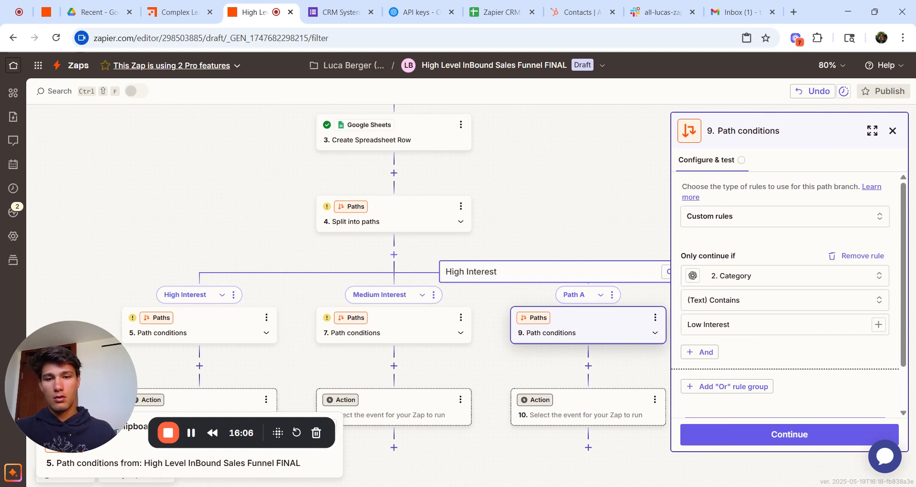
pyautogui.doubleClick(455, 270)
pyautogui.write('Low')
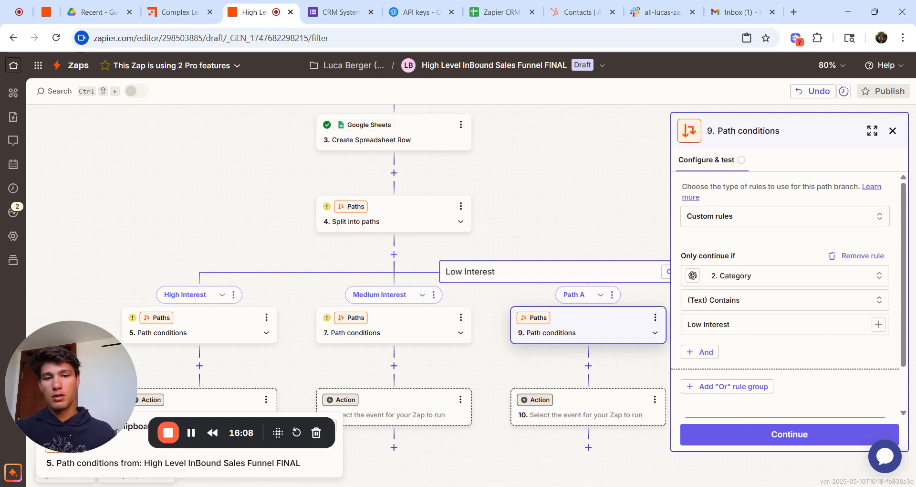
pyautogui.press('Return')
pyautogui.scroll(-1, 394, 286)
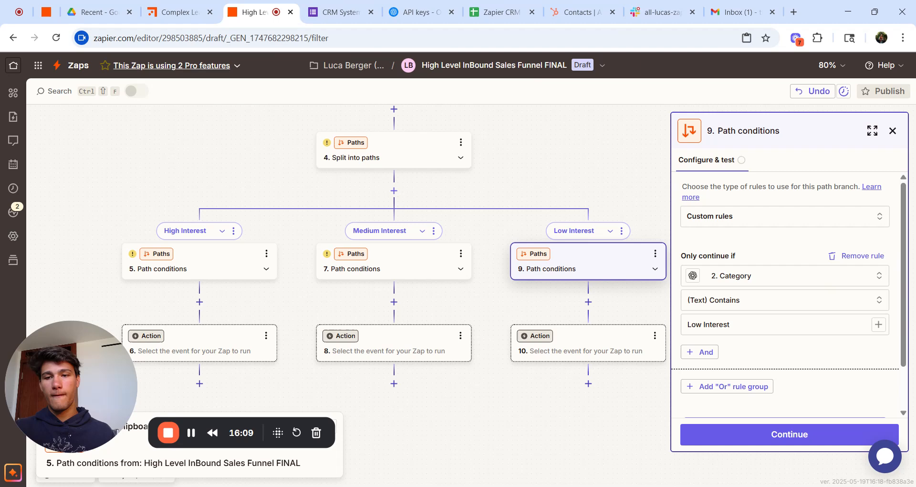
# Step: Confirm and test the High Interest and Medium Interest path conditions in steps 5 and 7
pyautogui.click(219, 269)
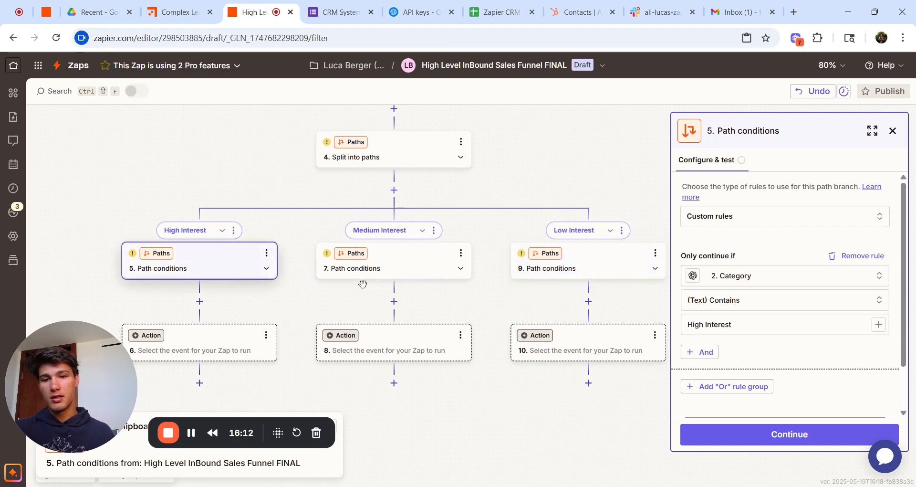
pyautogui.click(766, 437)
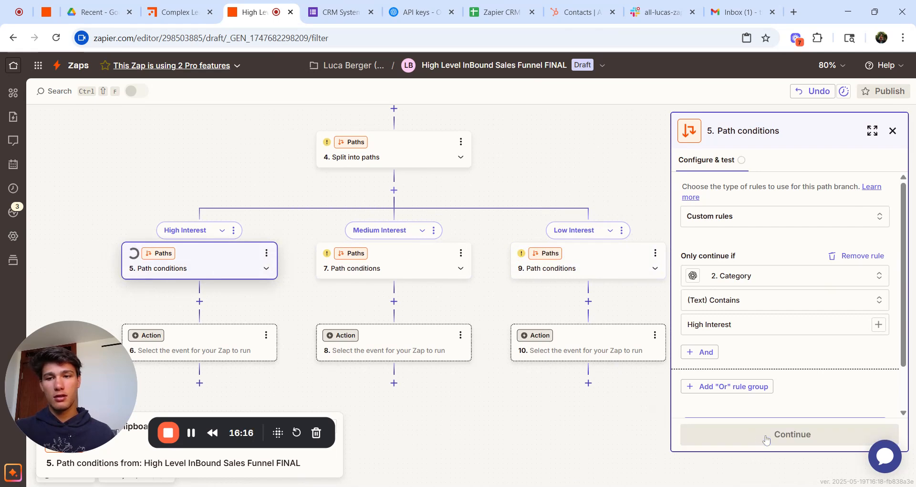
pyautogui.click(400, 263)
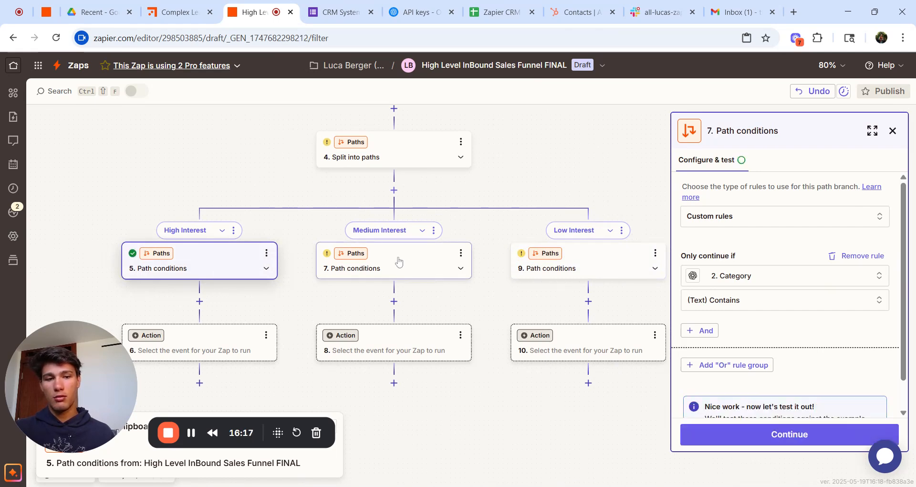
pyautogui.click(766, 434)
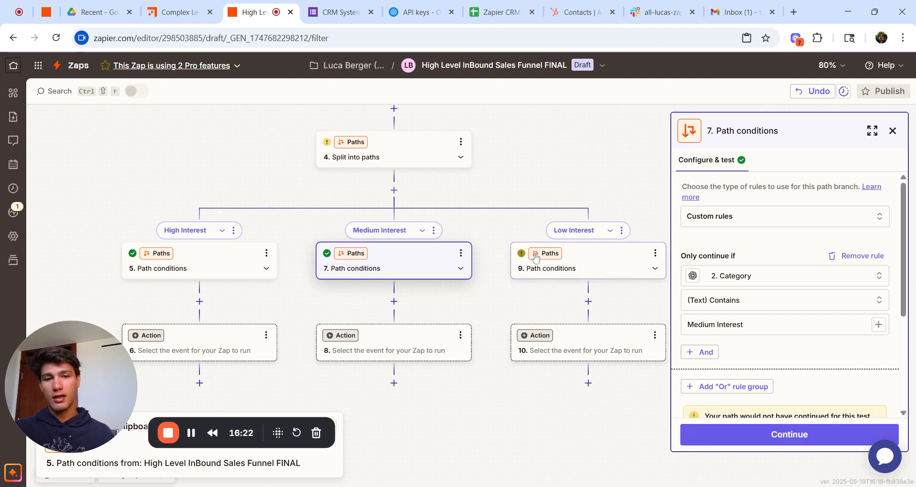
# Step: Test step 9's Category contains Low Interest condition and review the Canvas flowchart
pyautogui.click(599, 266)
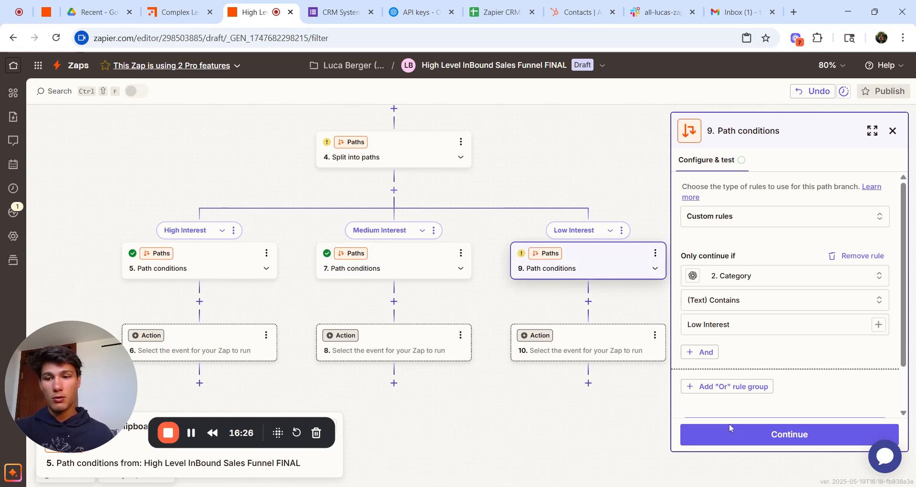
pyautogui.click(740, 433)
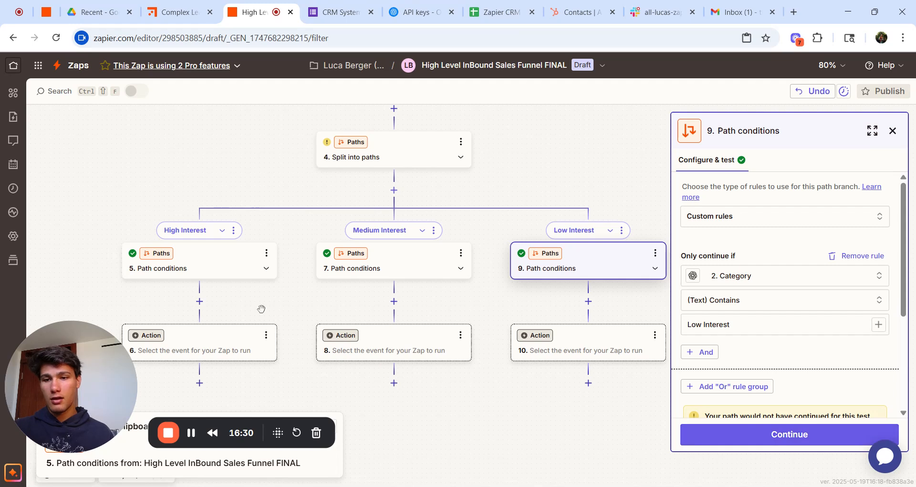
pyautogui.scroll(-1, 261, 308)
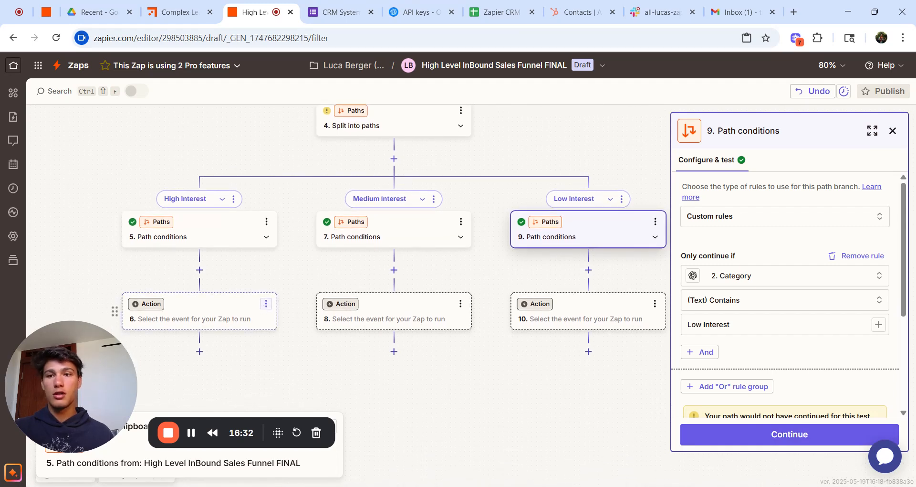
pyautogui.click(178, 6)
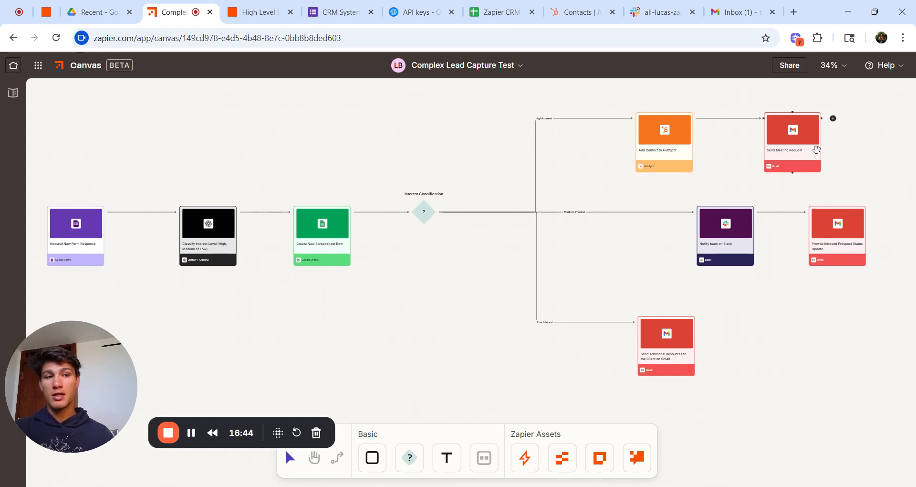
pyautogui.click(268, 14)
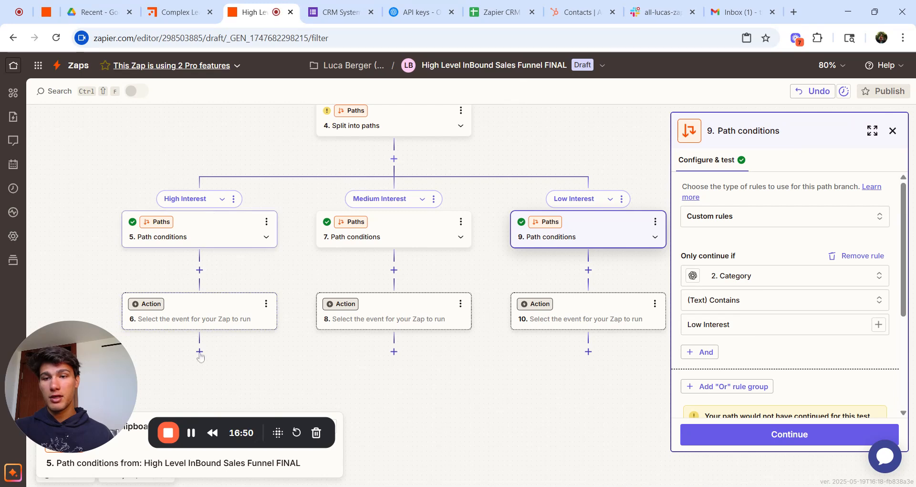
# Step: Set step 6 to the HubSpot Create Contact event and continue to its contact fields
pyautogui.click(201, 323)
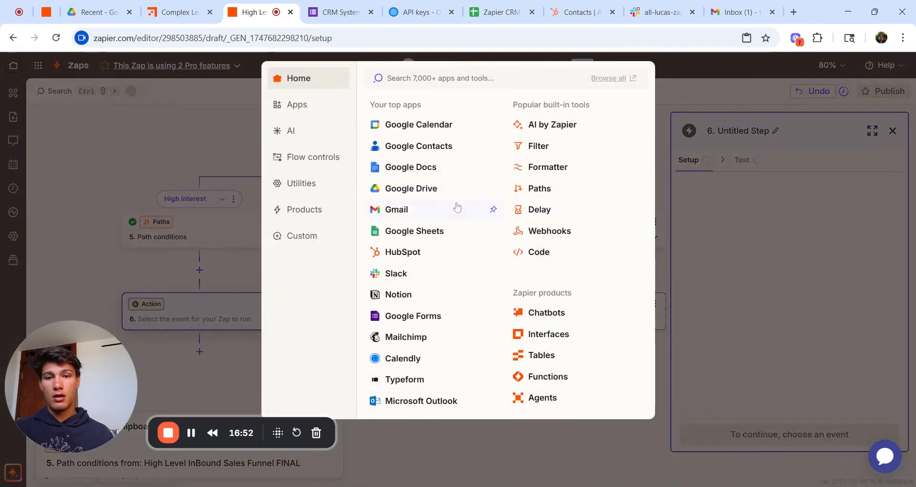
pyautogui.click(436, 260)
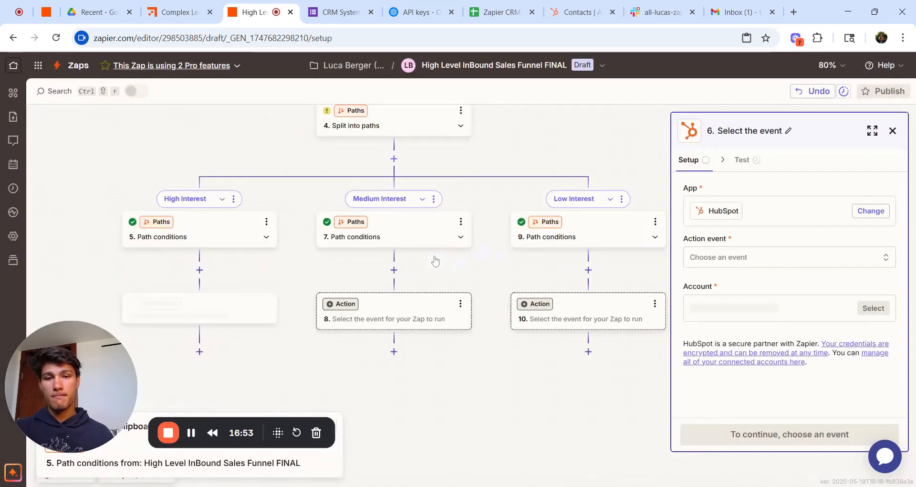
pyautogui.click(711, 265)
pyautogui.scroll(-2, 637, 399)
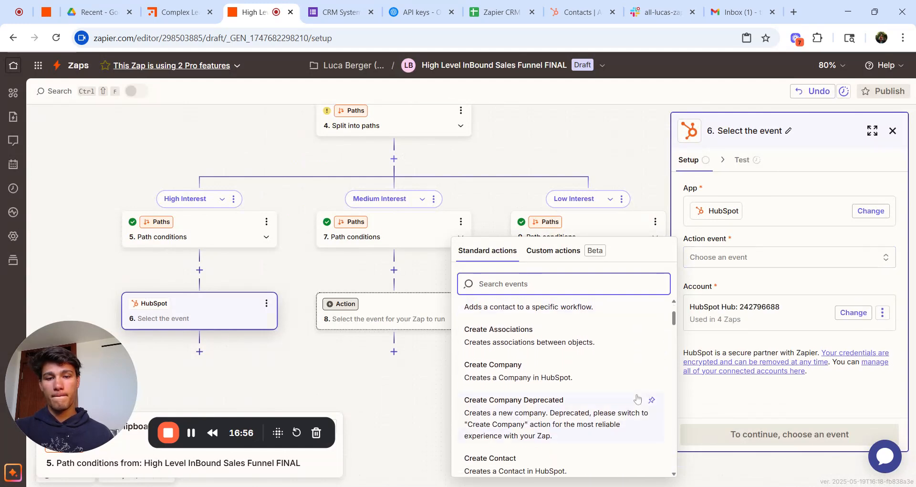
pyautogui.click(611, 415)
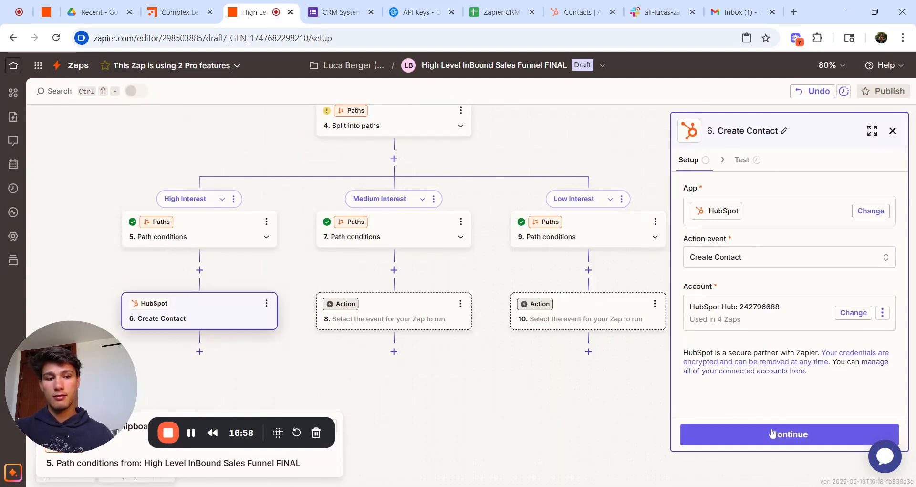
pyautogui.click(770, 436)
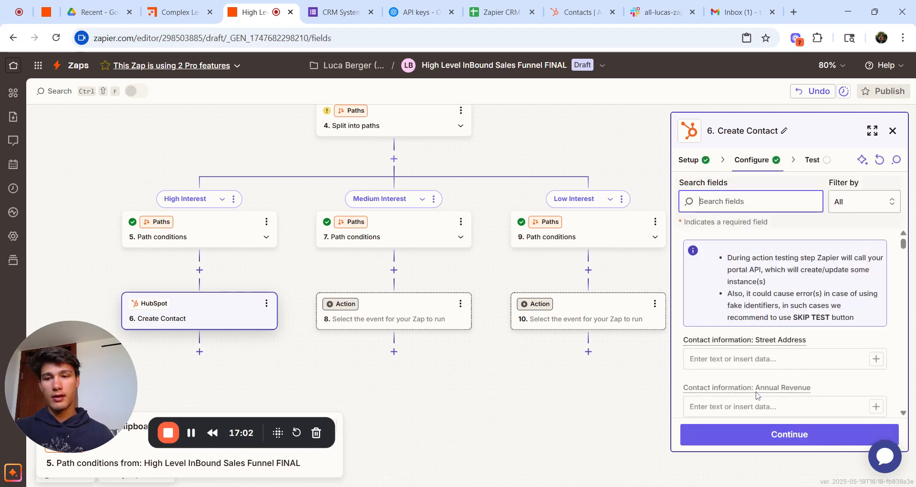
pyautogui.scroll(-1, 756, 394)
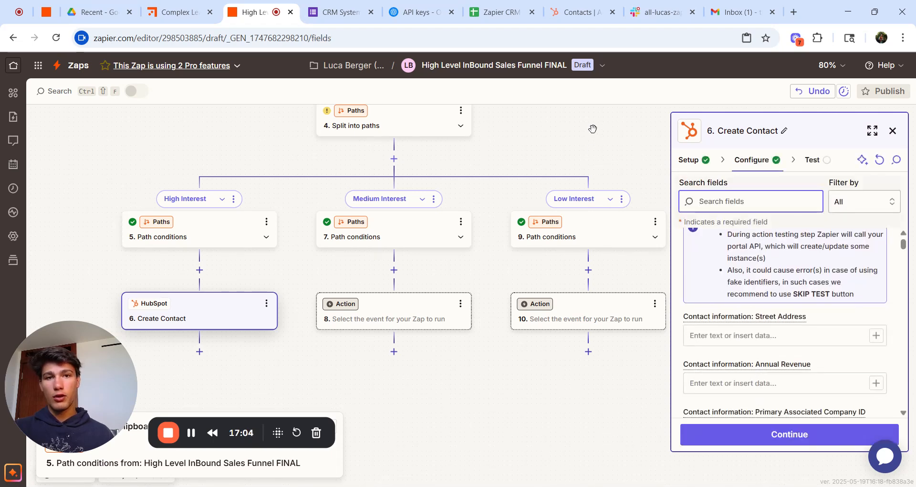
# Step: Scroll across the HubSpot contacts table to review the Service Interest, Lead Source, Budget and Client Needs columns
pyautogui.click(571, 9)
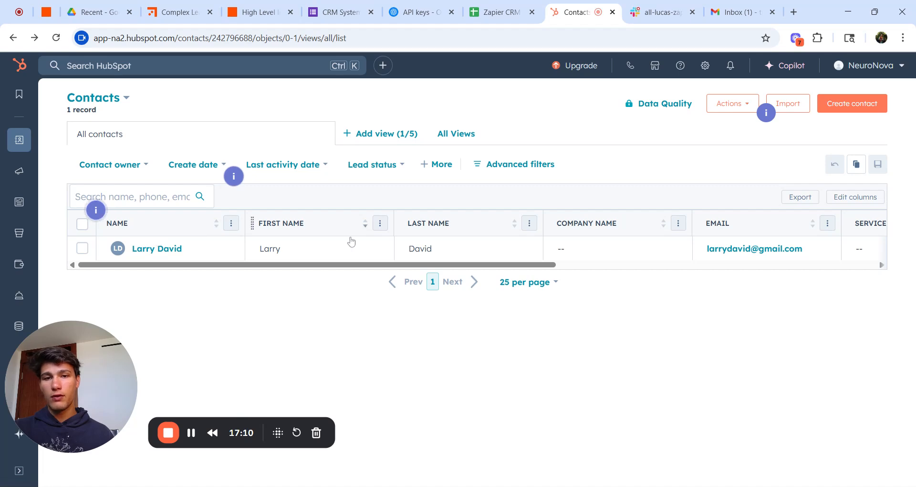
pyautogui.hscroll(3, 349, 239)
pyautogui.hscroll(4, 592, 231)
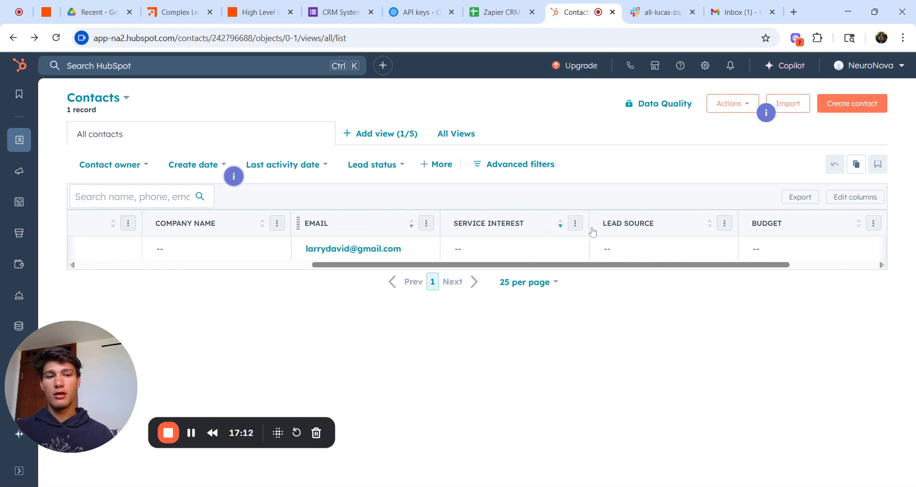
pyautogui.hscroll(2, 838, 227)
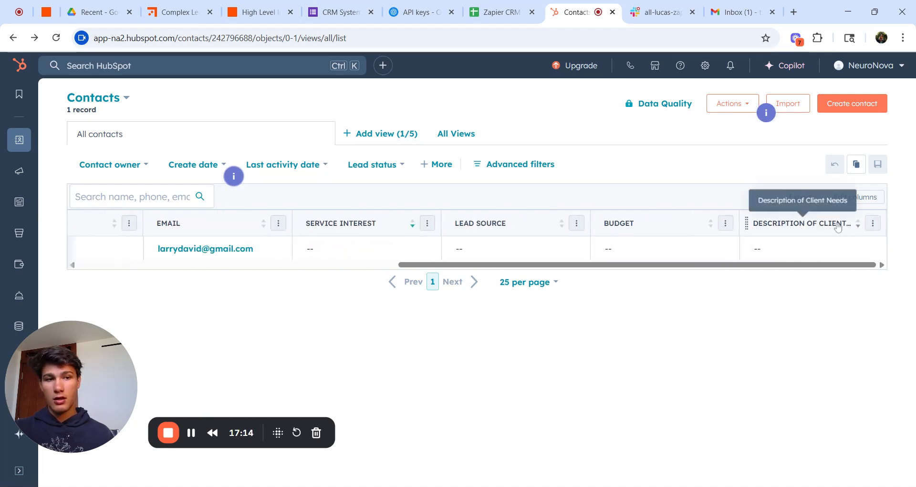
pyautogui.hscroll(-10, 838, 227)
pyautogui.hscroll(10, 838, 227)
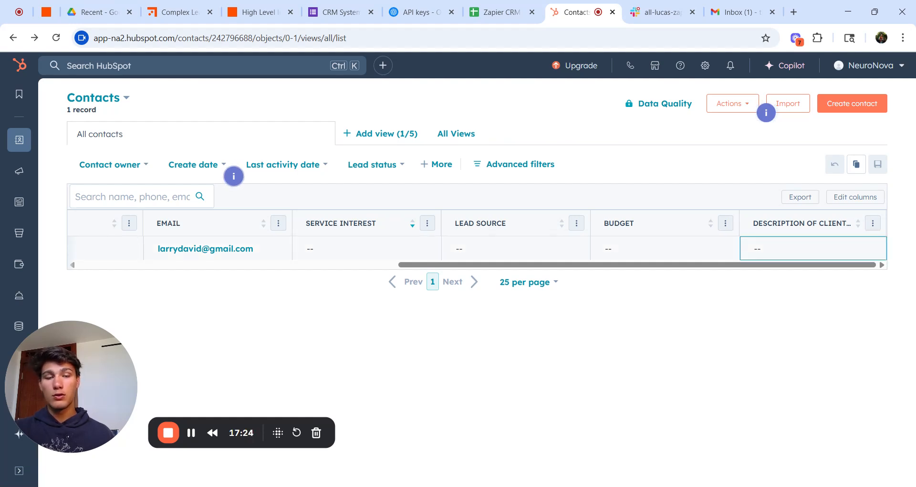
pyautogui.hscroll(-10, 590, 253)
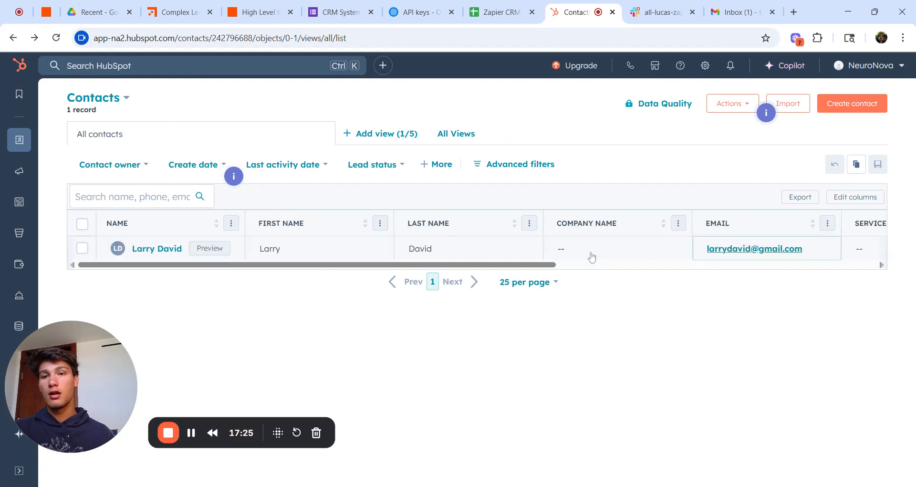
pyautogui.click(258, 13)
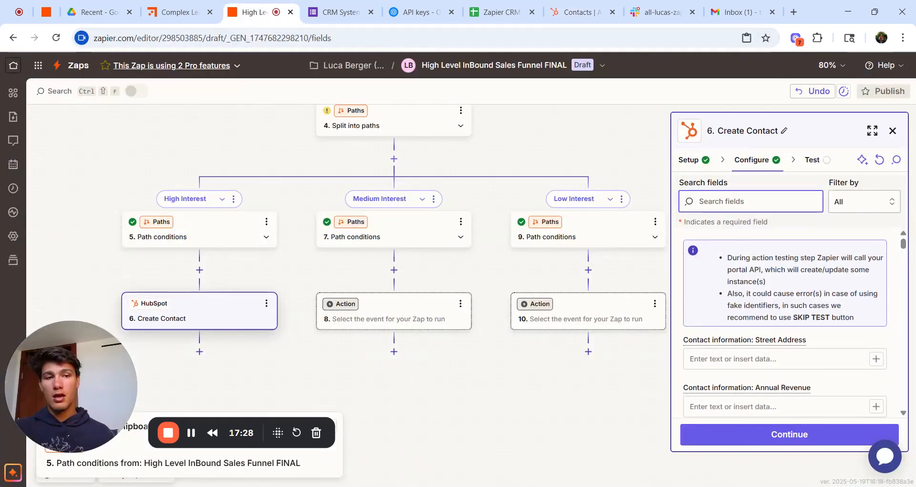
# Step: Map the Google Forms first and last name answers into the contact's First Name and Last Name
pyautogui.write('name')
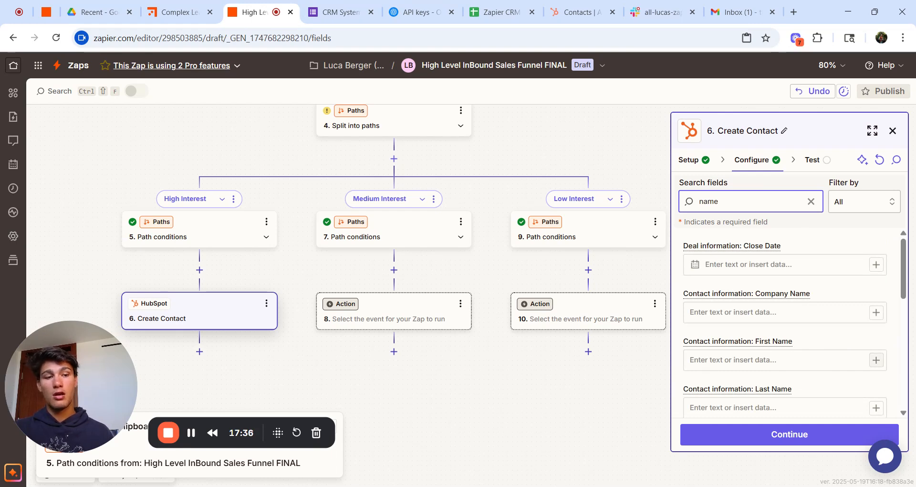
pyautogui.click(875, 360)
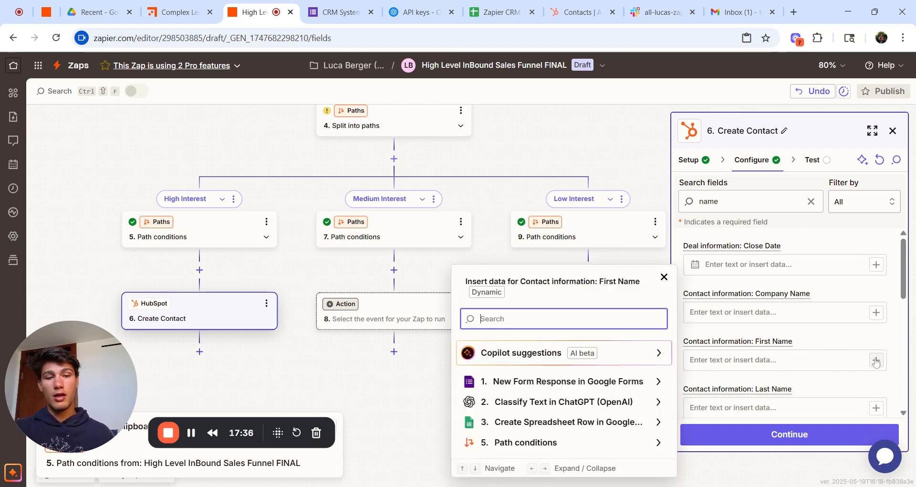
pyautogui.click(625, 388)
pyautogui.scroll(-4, 650, 374)
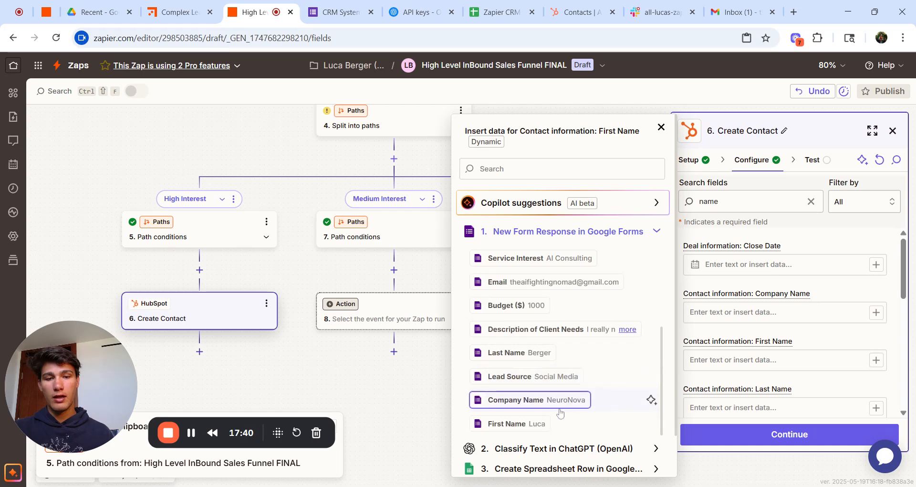
pyautogui.click(534, 423)
pyautogui.click(876, 407)
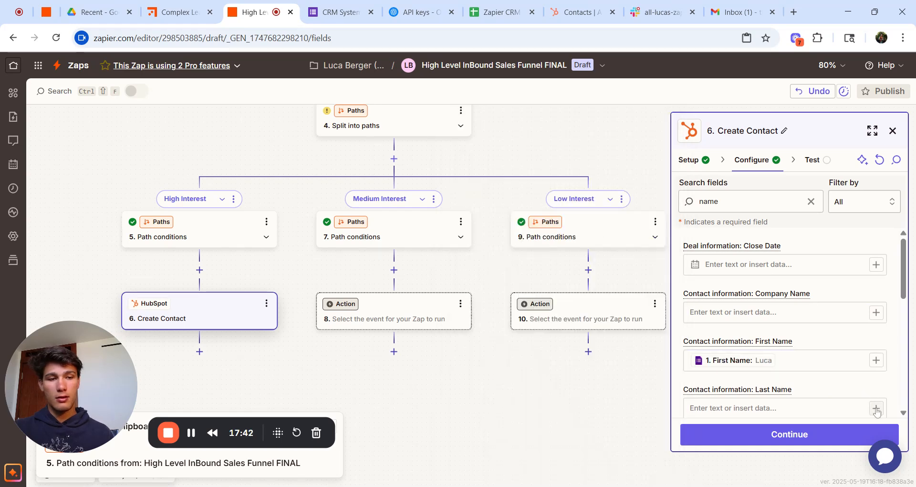
pyautogui.click(556, 378)
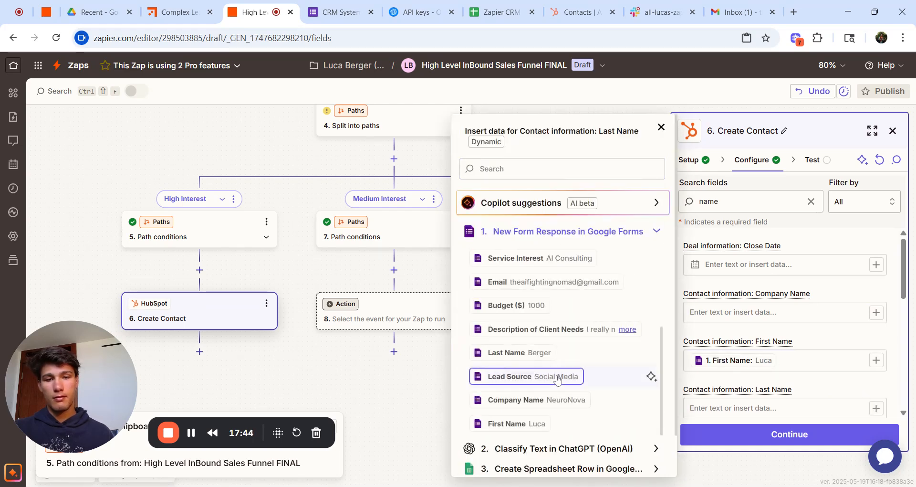
pyautogui.click(549, 353)
pyautogui.scroll(-3, 840, 343)
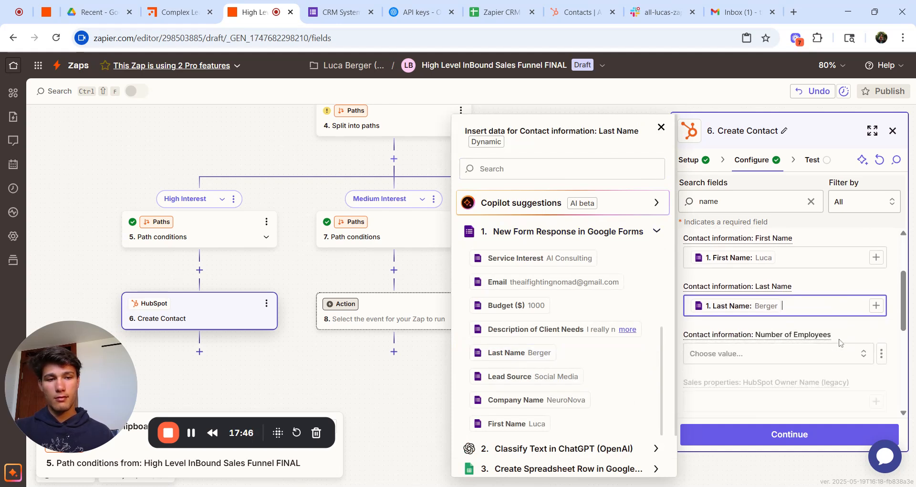
pyautogui.click(839, 344)
pyautogui.scroll(2, 835, 321)
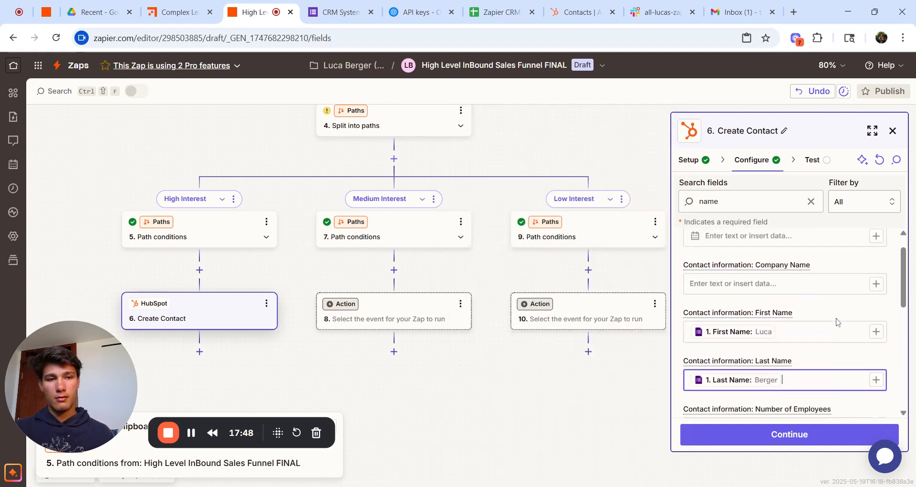
# Step: Map the form's company name into Company Name, then filter fields for 'service interest'
pyautogui.click(875, 284)
pyautogui.click(617, 381)
pyautogui.scroll(-5, 614, 374)
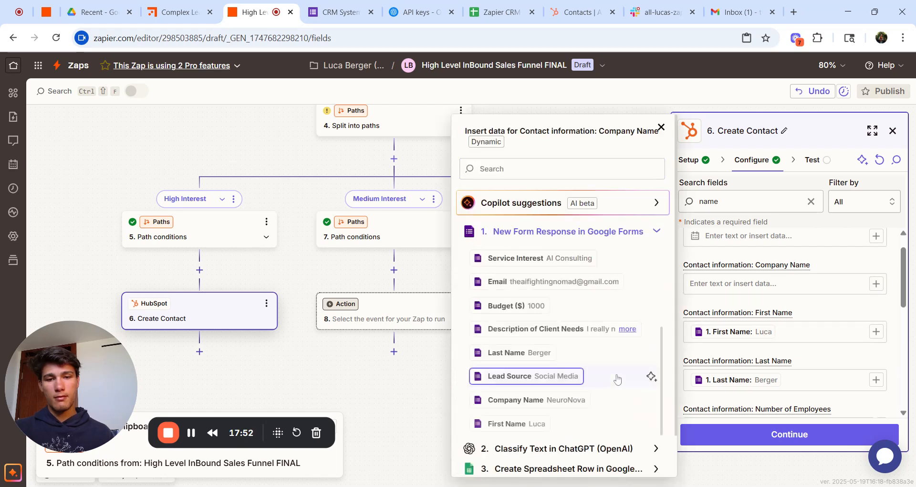
pyautogui.click(547, 401)
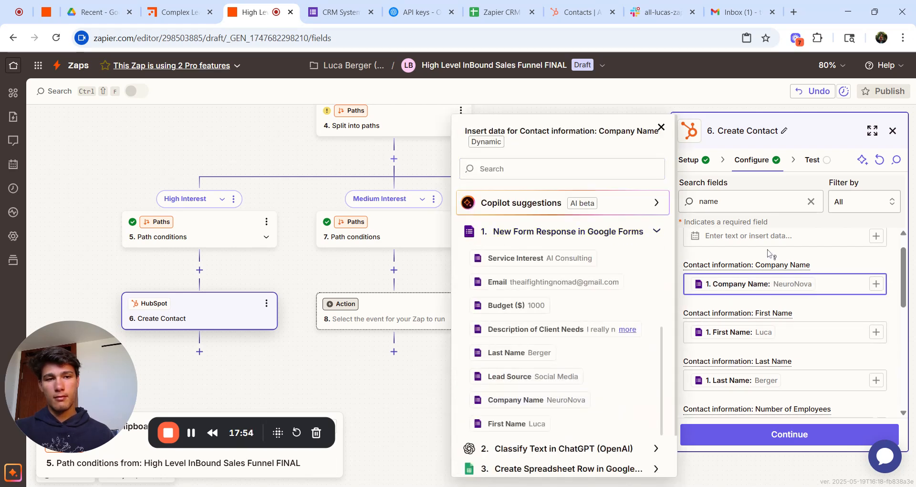
pyautogui.click(810, 201)
pyautogui.write('service i')
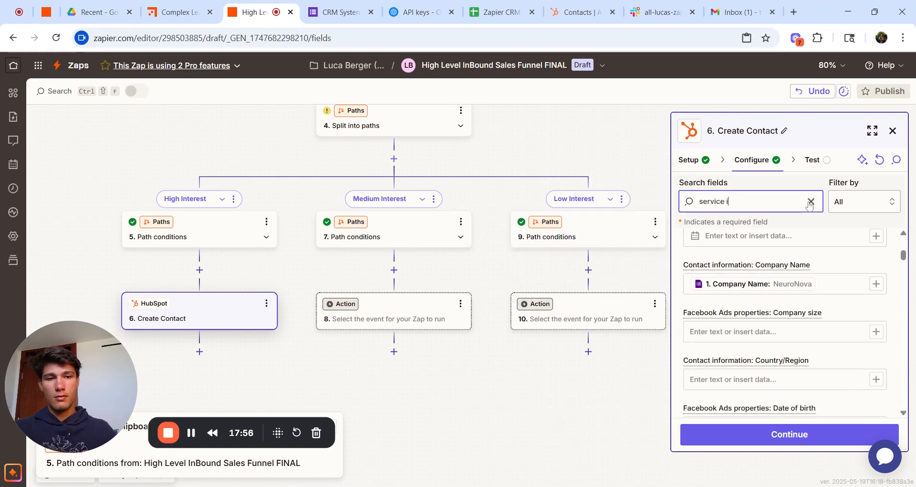
pyautogui.write('nterest')
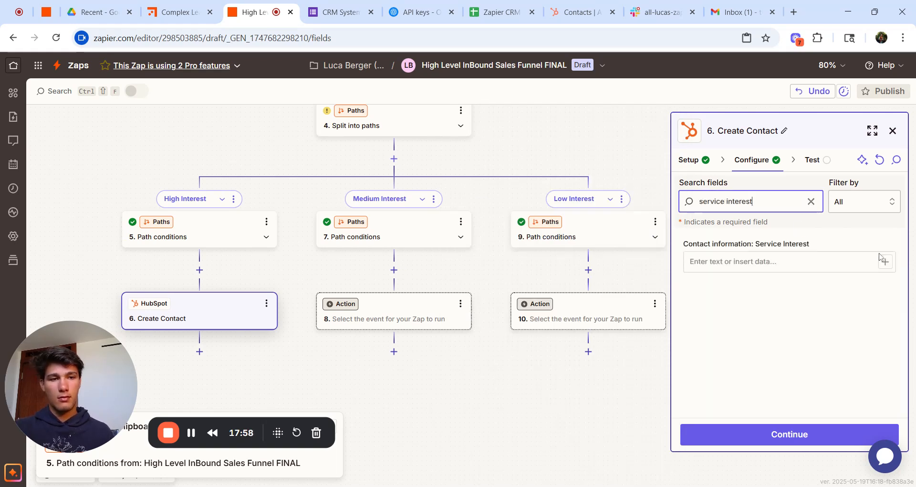
# Step: Map the form's Service Interest and Lead Source answers into the matching HubSpot contact fields
pyautogui.click(884, 261)
pyautogui.click(603, 368)
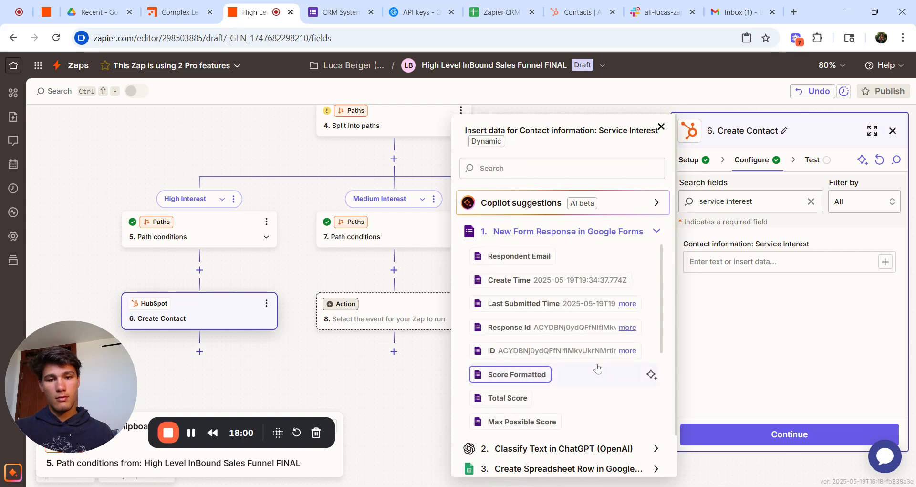
pyautogui.scroll(-3, 597, 368)
pyautogui.click(577, 259)
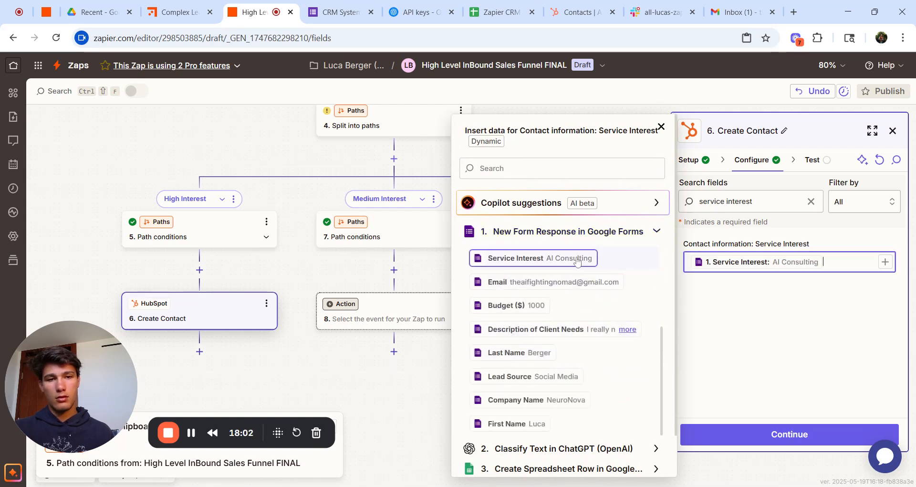
pyautogui.click(810, 201)
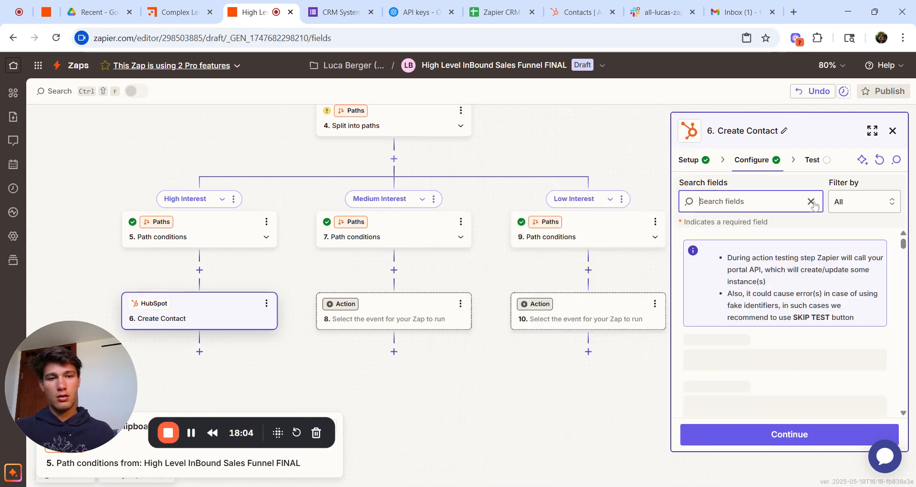
pyautogui.write('lead source')
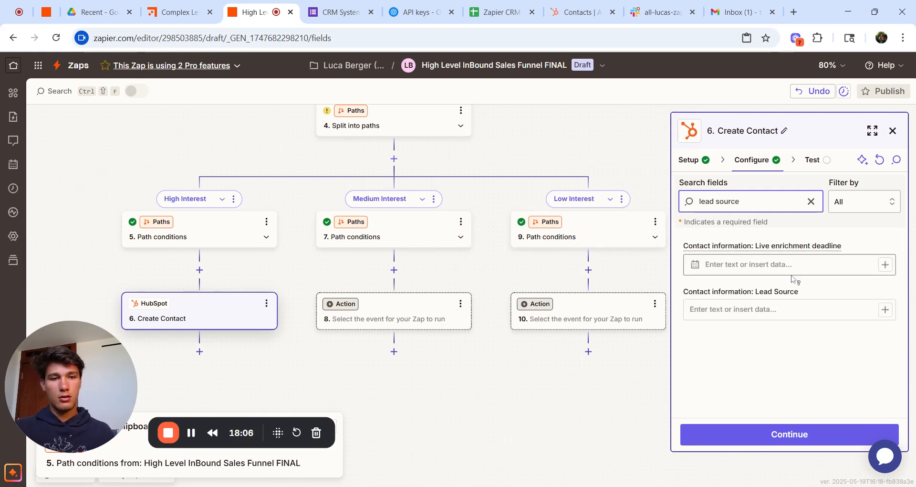
pyautogui.click(885, 309)
pyautogui.click(639, 380)
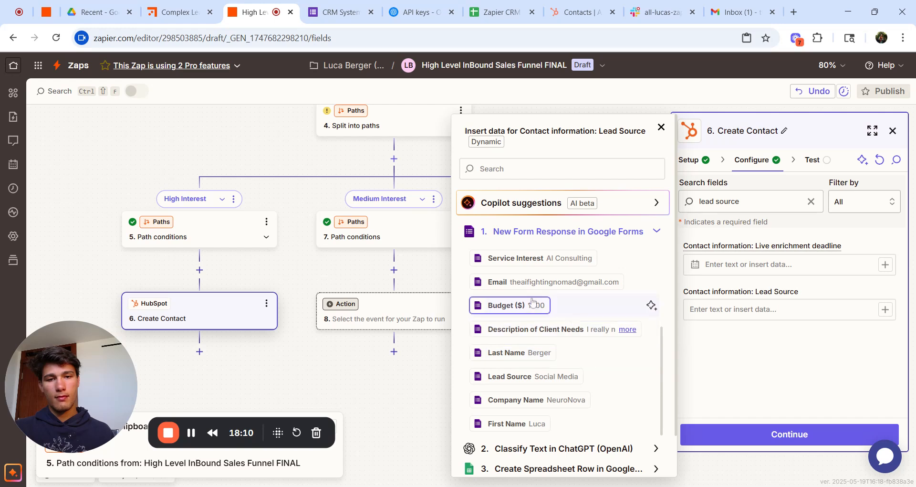
pyautogui.click(572, 377)
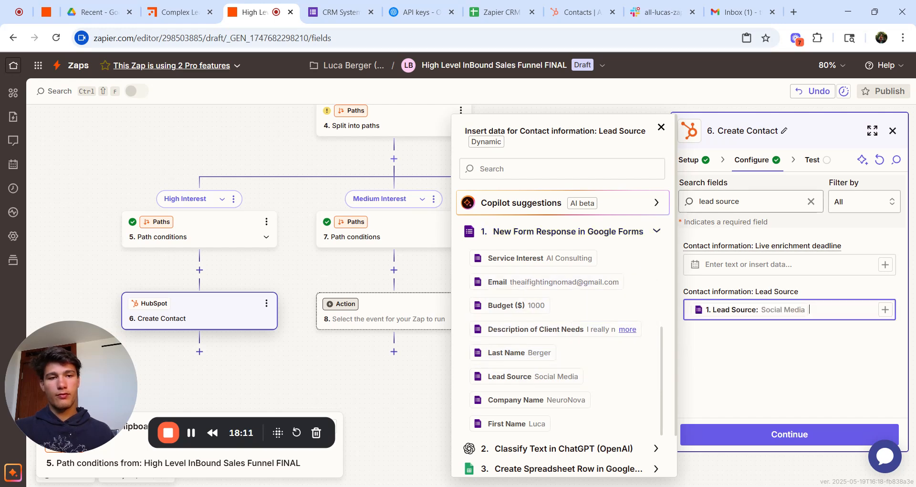
pyautogui.click(811, 202)
# Step: Map the form's Budget ($) and Description of Client Needs answers into the contact fields
pyautogui.write('budget')
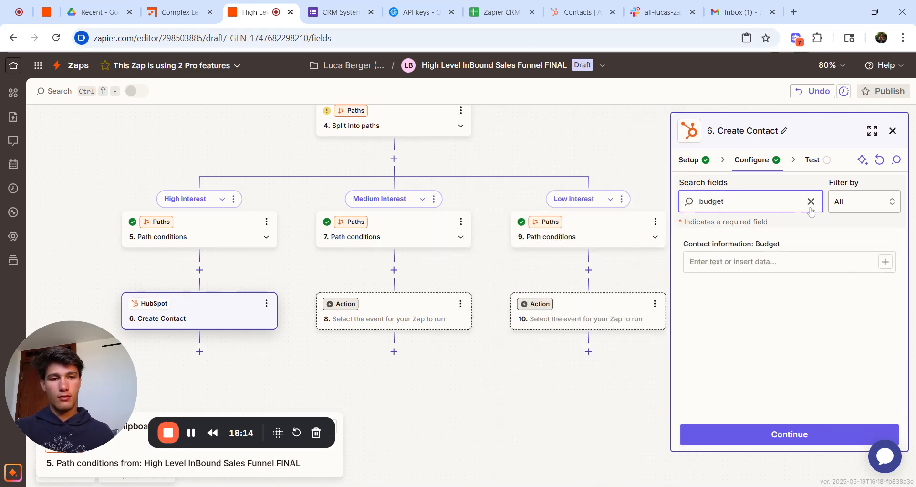
pyautogui.click(782, 261)
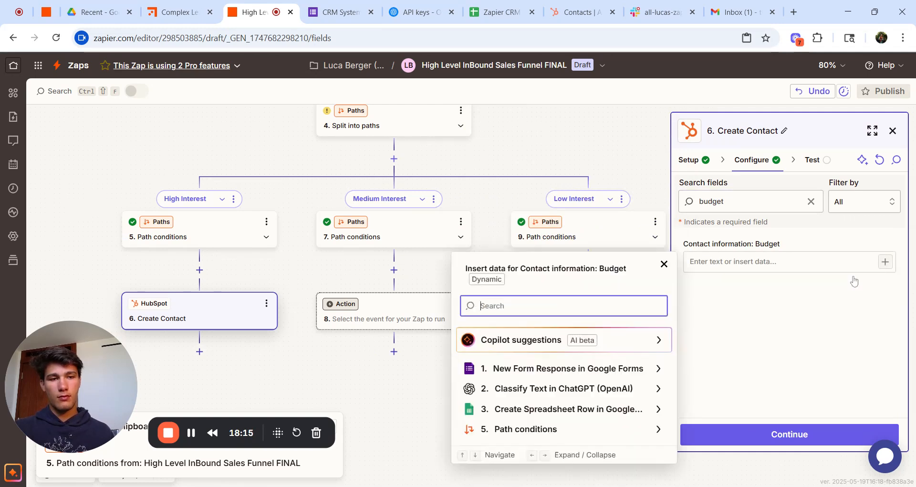
pyautogui.click(596, 372)
pyautogui.scroll(-5, 594, 372)
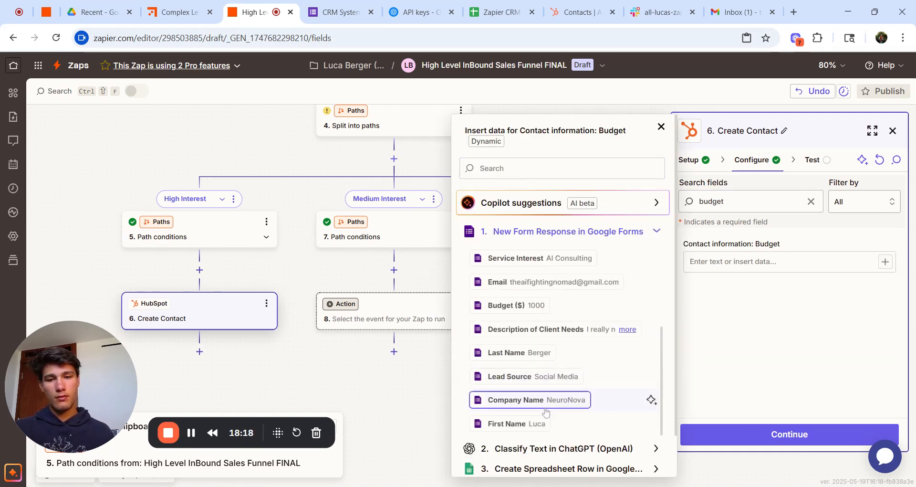
pyautogui.click(537, 309)
pyautogui.click(811, 202)
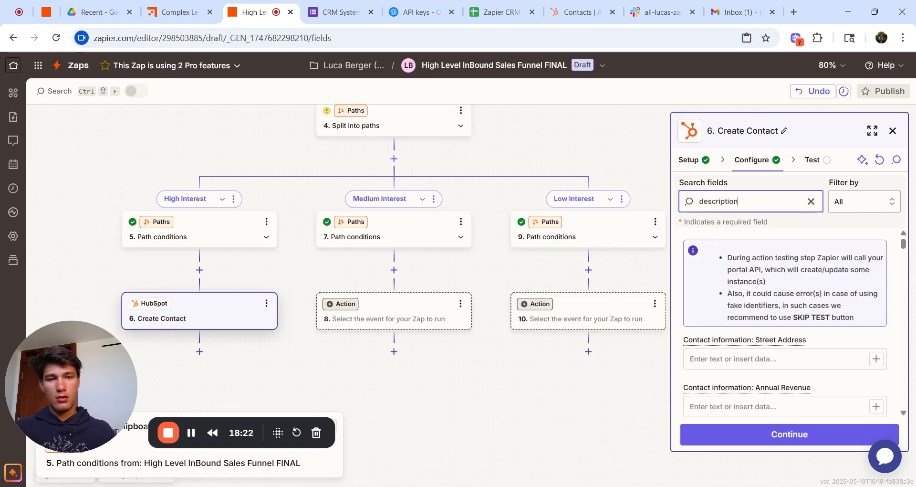
pyautogui.click(852, 262)
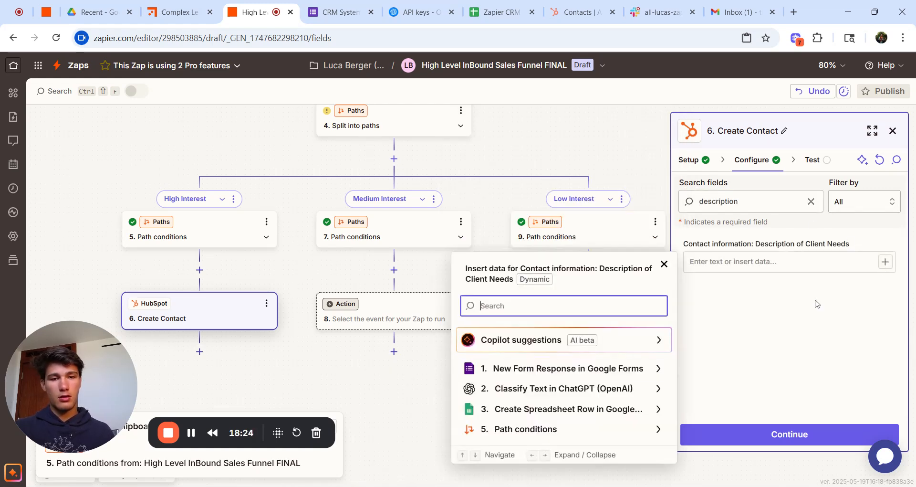
pyautogui.click(582, 376)
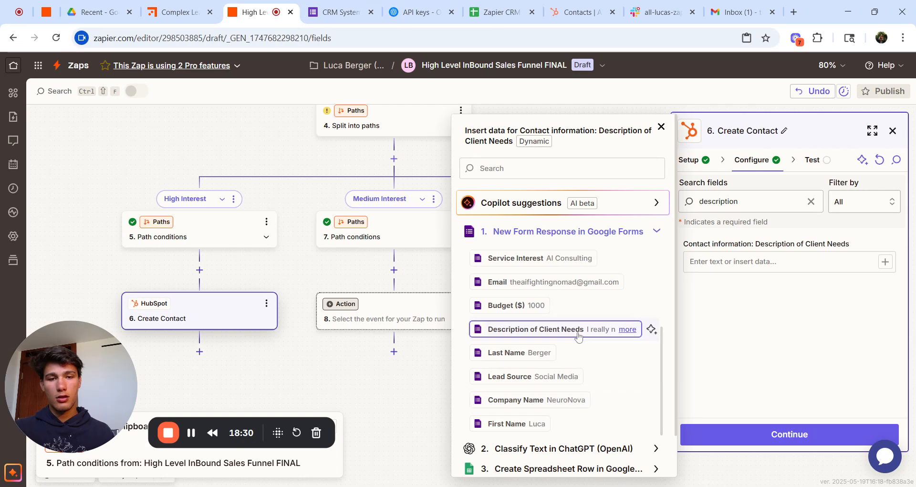
pyautogui.click(578, 333)
pyautogui.click(755, 339)
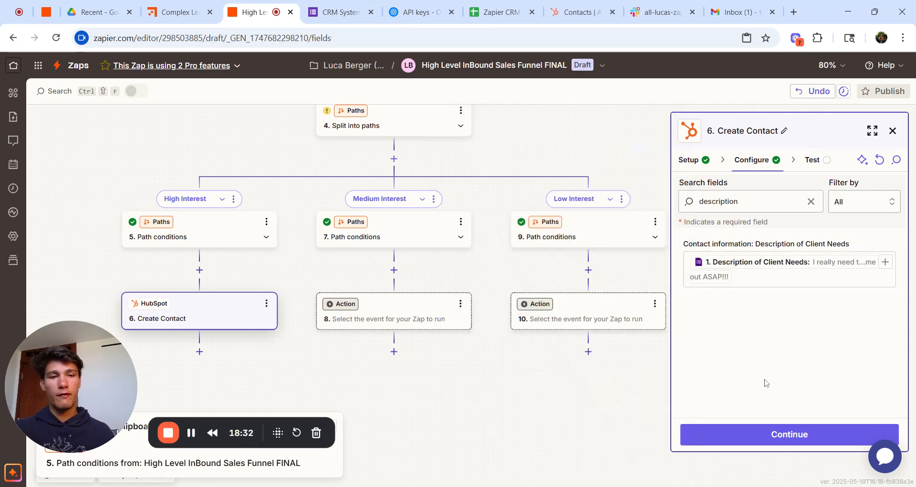
# Step: Run the Create Contact test until 'Contact was sent to HubSpot' appears, then view HubSpot contacts
pyautogui.click(748, 437)
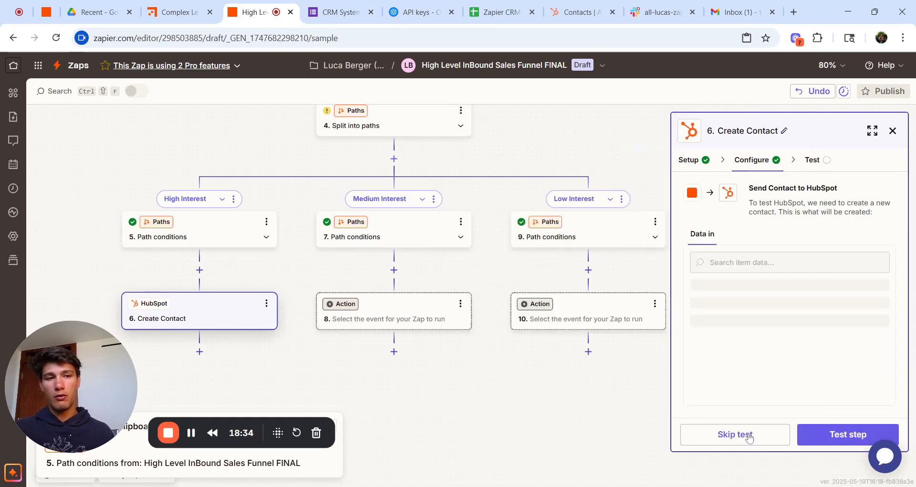
pyautogui.click(845, 438)
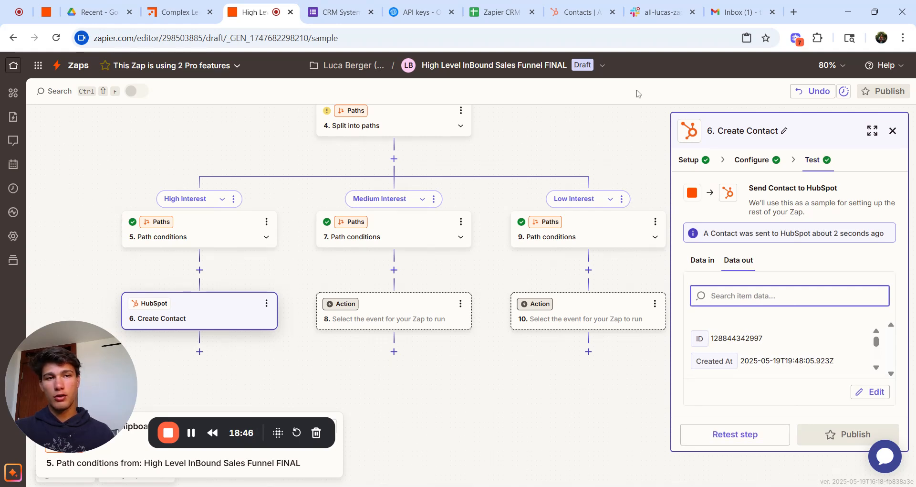
pyautogui.click(574, 15)
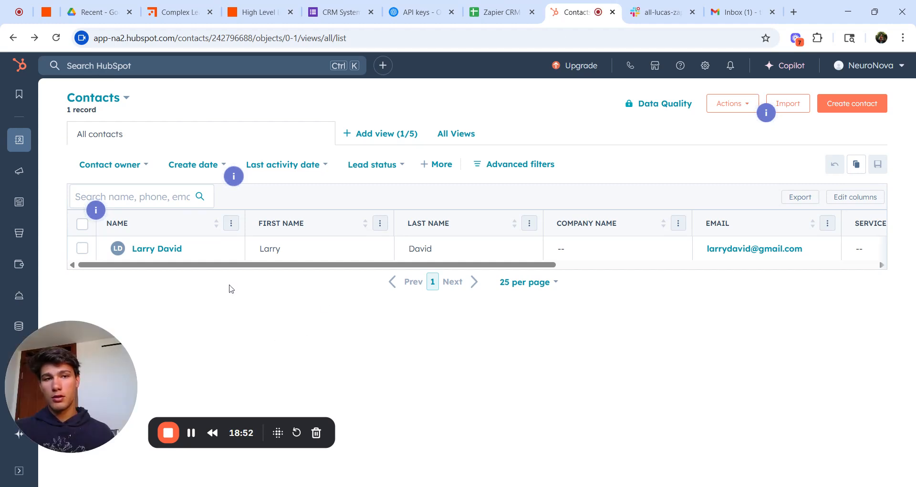
# Step: Reload the HubSpot contacts list and scroll the table to inspect the new test contact
pyautogui.press('F5')
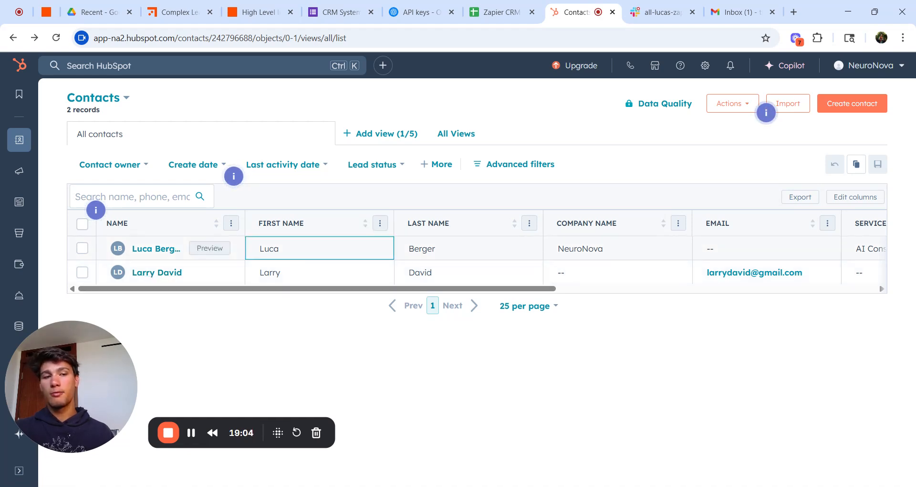
pyautogui.press('F5')
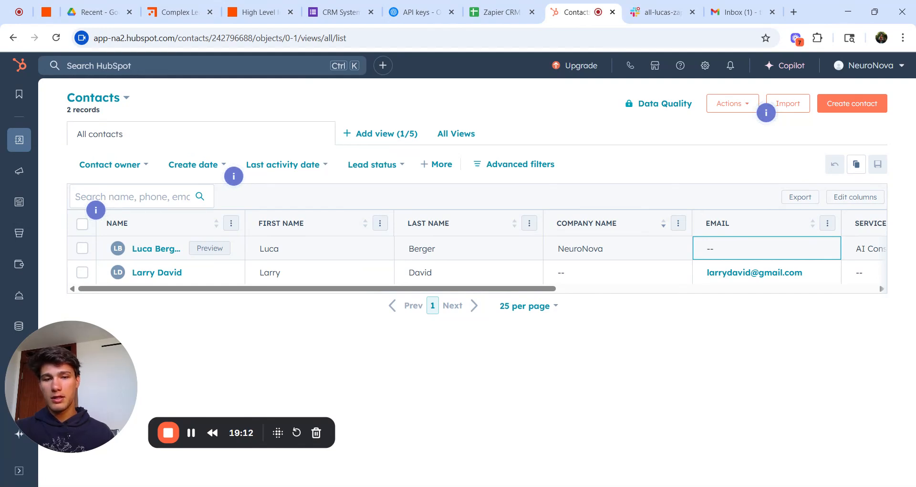
pyautogui.moveTo(524, 288); pyautogui.dragTo(725, 292)
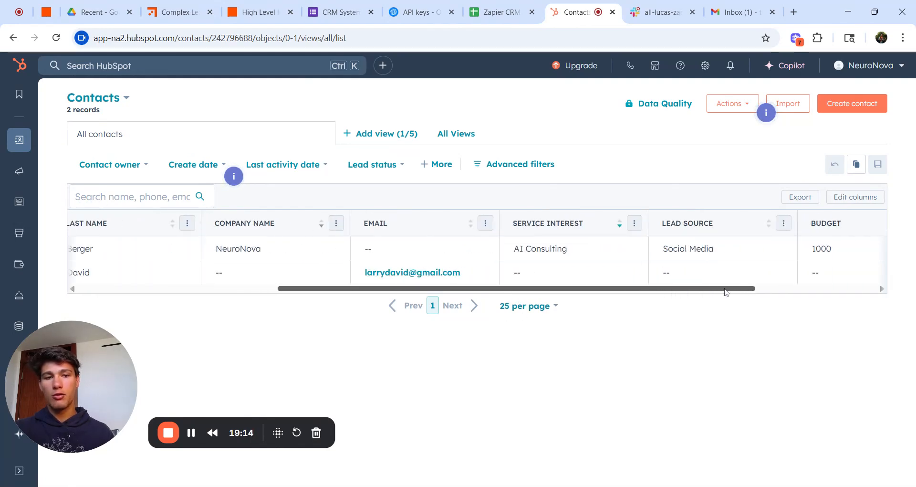
pyautogui.moveTo(233, 176)
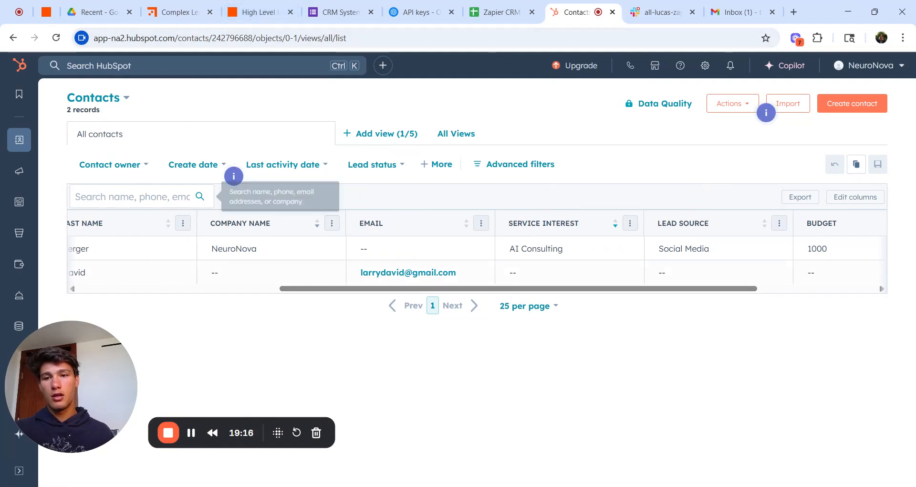
pyautogui.moveTo(348, 289); pyautogui.dragTo(146, 289)
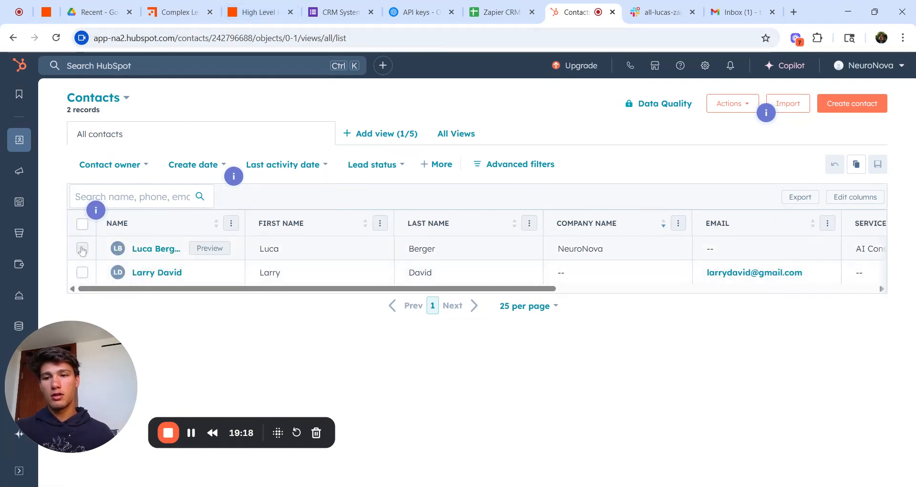
# Step: Delete the test contact, entering 1 in the confirmation box, and return to Zapier
pyautogui.click(82, 249)
pyautogui.click(436, 197)
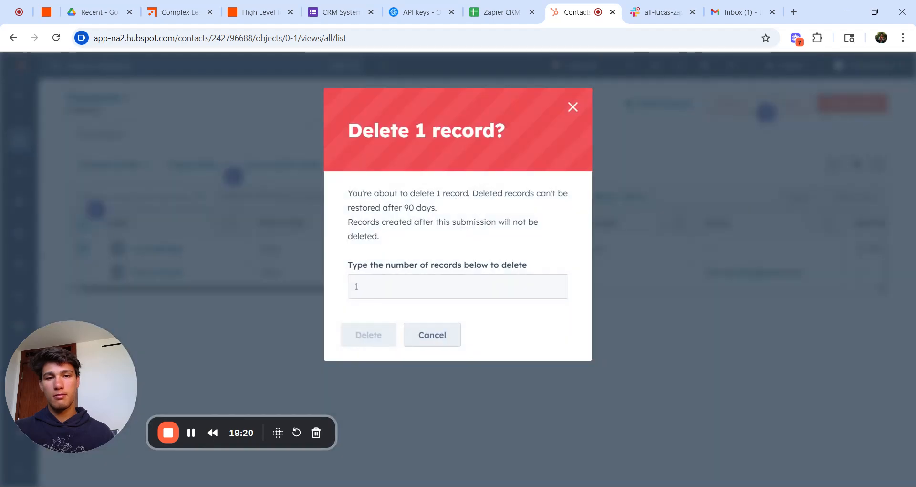
pyautogui.click(392, 276)
pyautogui.write('1')
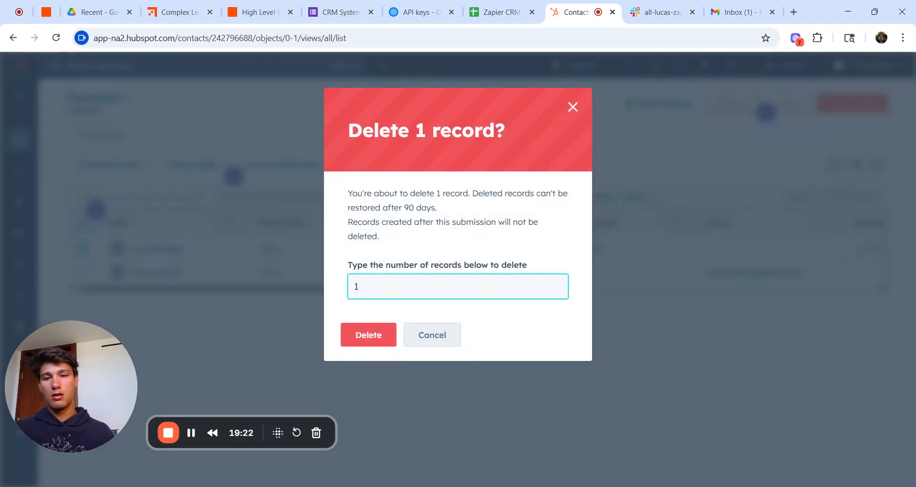
pyautogui.click(375, 353)
pyautogui.click(386, 338)
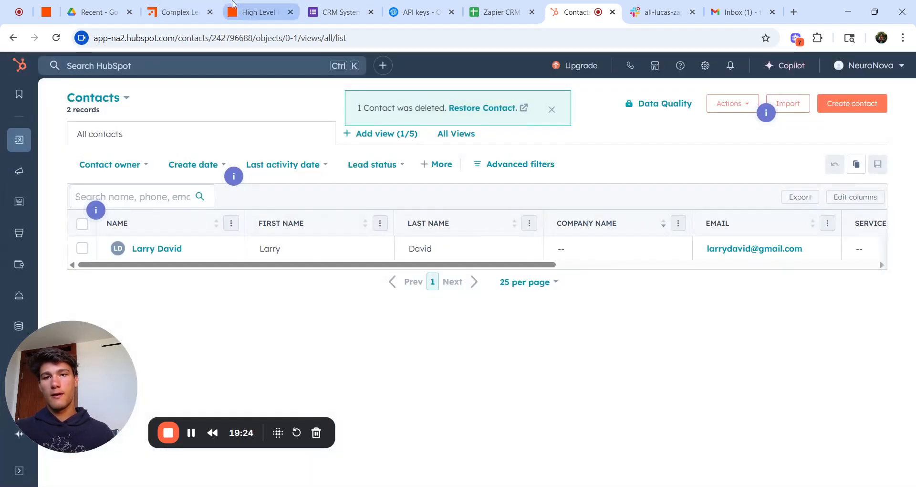
pyautogui.click(245, 7)
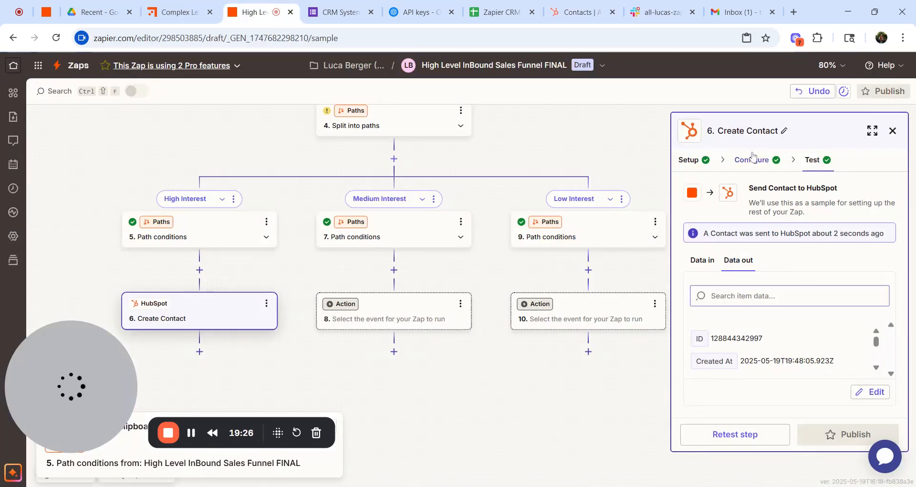
# Step: Map the Google Forms Email answer into the HubSpot contact's Email field
pyautogui.hotkey('ctrl', 'a')
pyautogui.write('email')
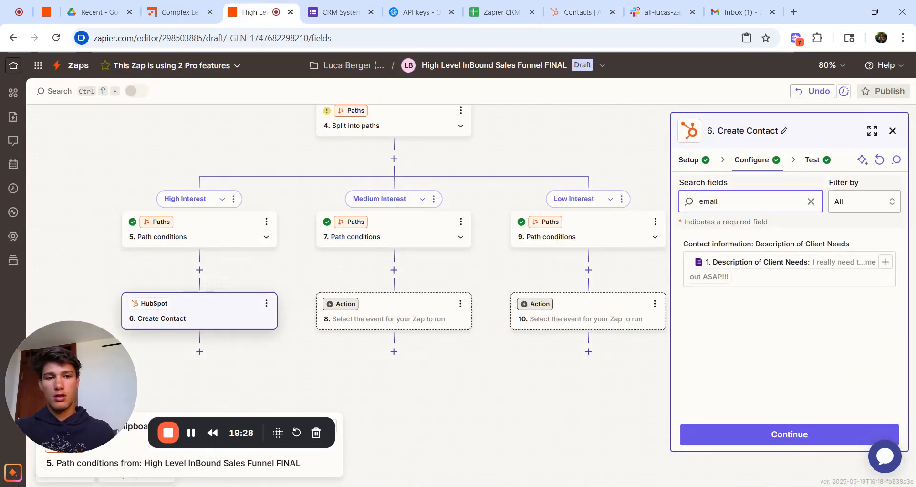
pyautogui.click(873, 268)
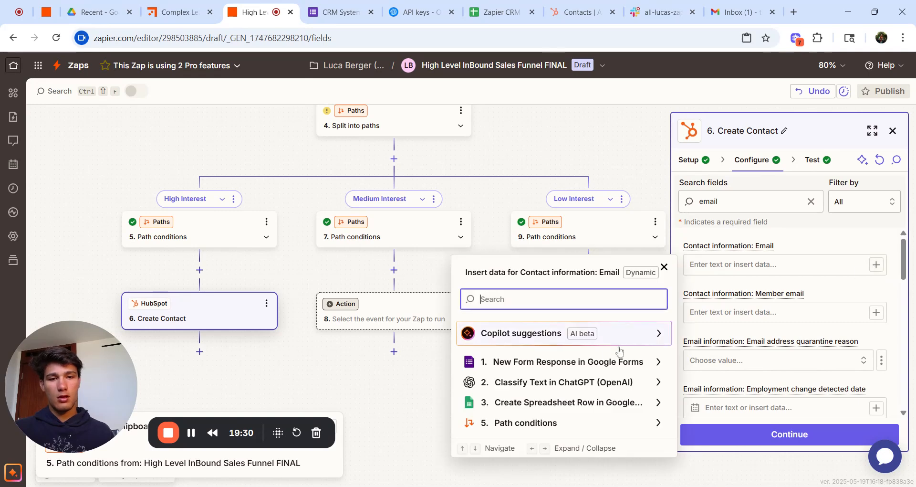
pyautogui.click(600, 365)
pyautogui.scroll(-5, 600, 367)
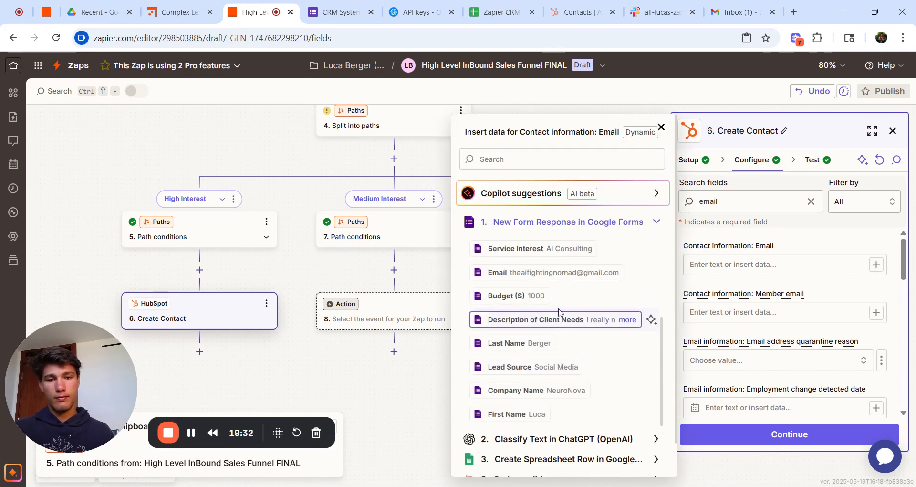
pyautogui.click(592, 272)
# Step: Retest the Create Contact step to resend the contact, then view HubSpot contacts
pyautogui.click(753, 434)
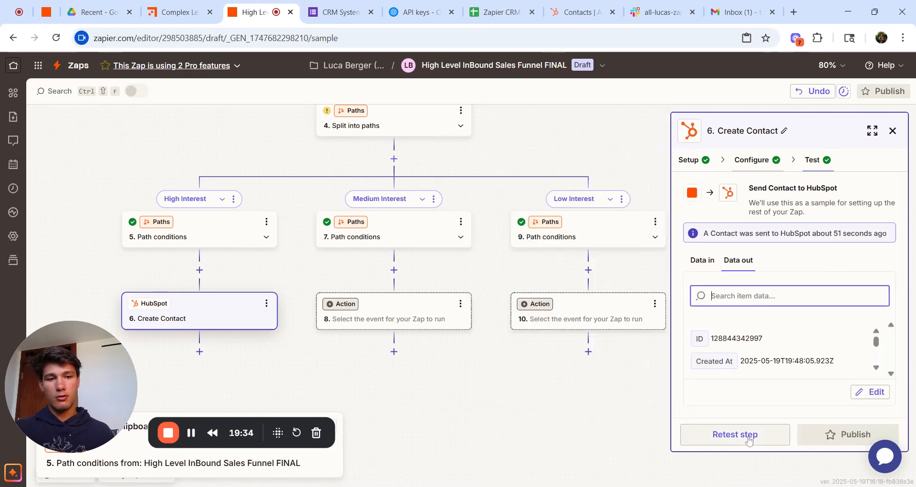
pyautogui.click(757, 436)
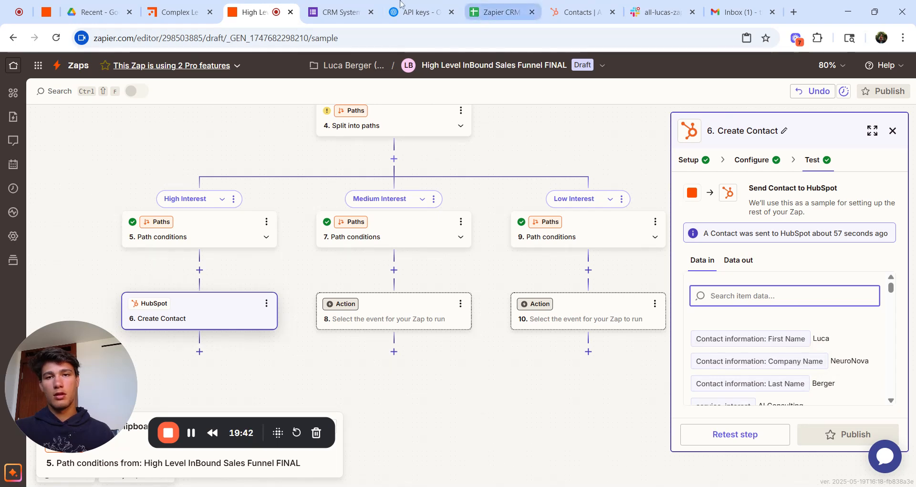
pyautogui.click(580, 12)
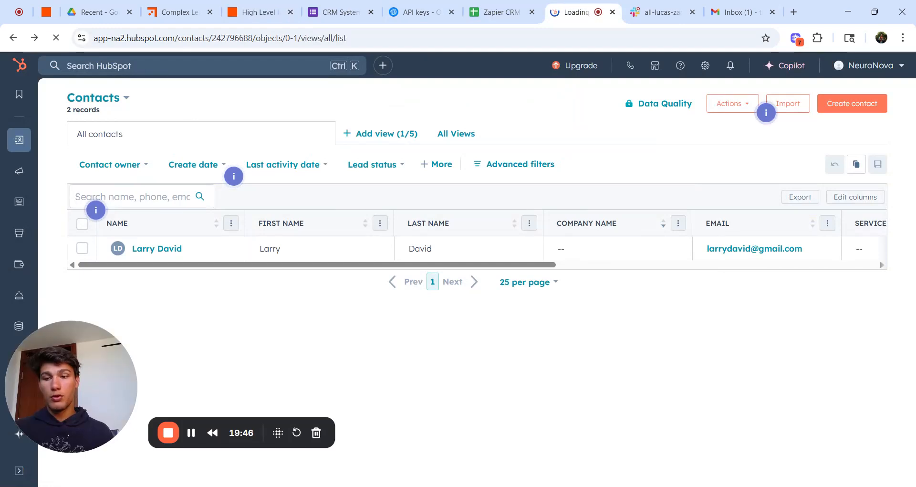
# Step: Reload HubSpot contacts to verify the resent NeuroNova contact with email and AI Consulting
pyautogui.press('F5')
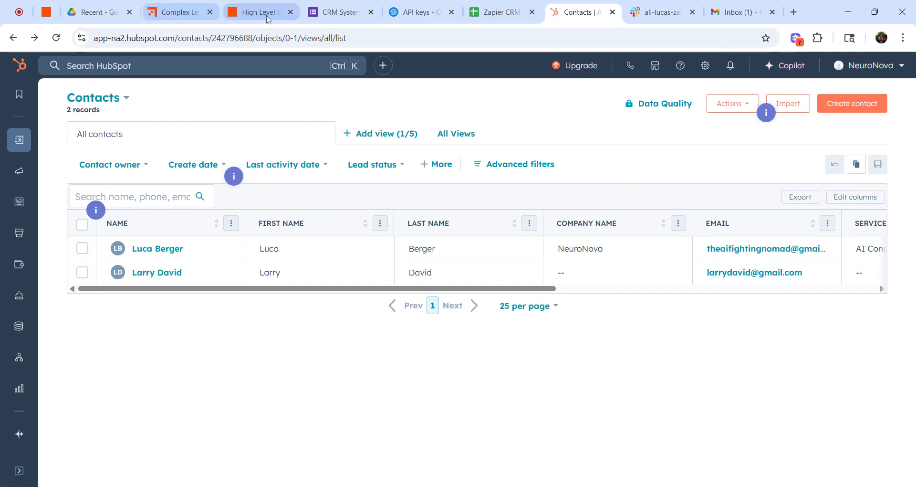
pyautogui.click(258, 5)
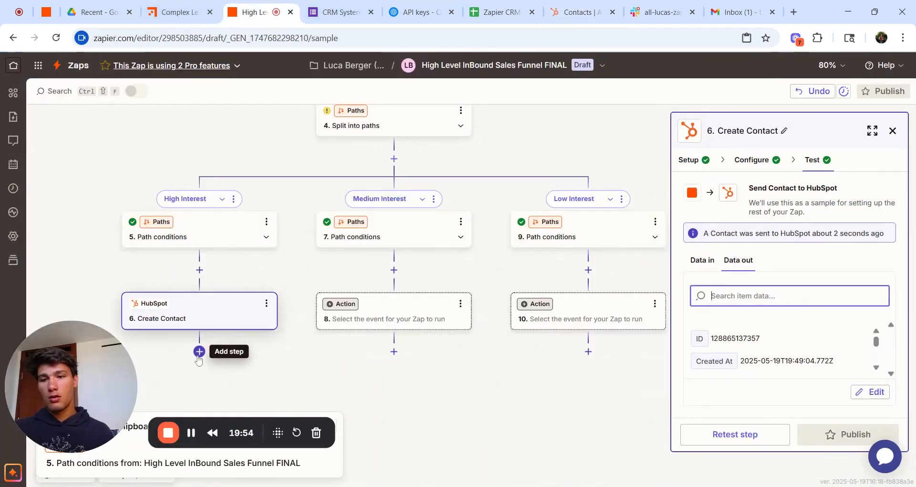
# Step: Add a Gmail Send Email step after Create Contact on the High Interest path
pyautogui.click(198, 356)
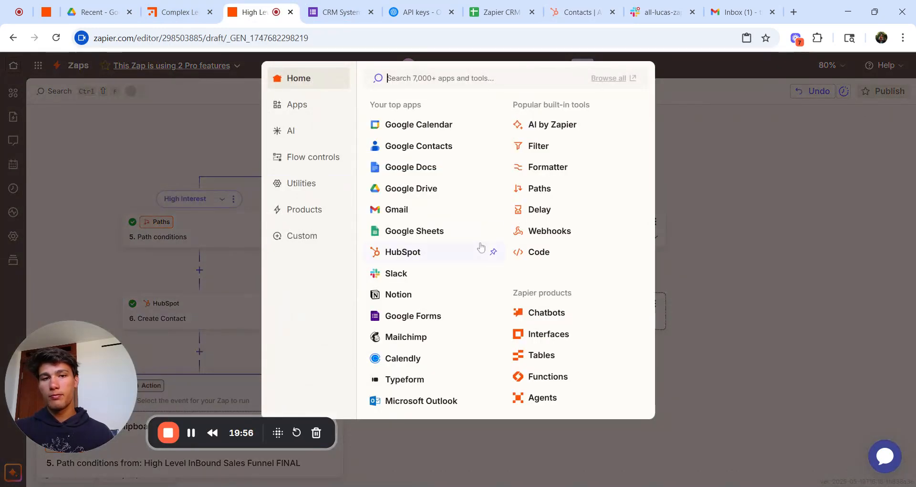
pyautogui.click(418, 213)
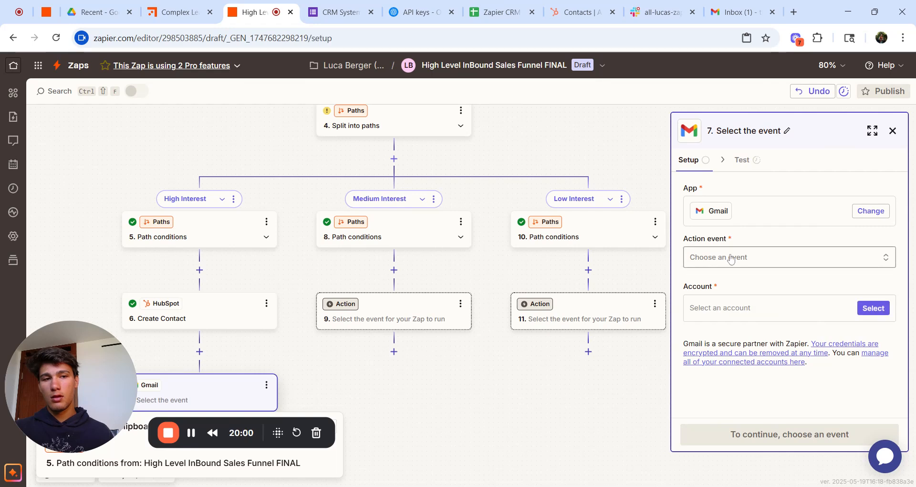
pyautogui.click(730, 258)
pyautogui.click(198, 12)
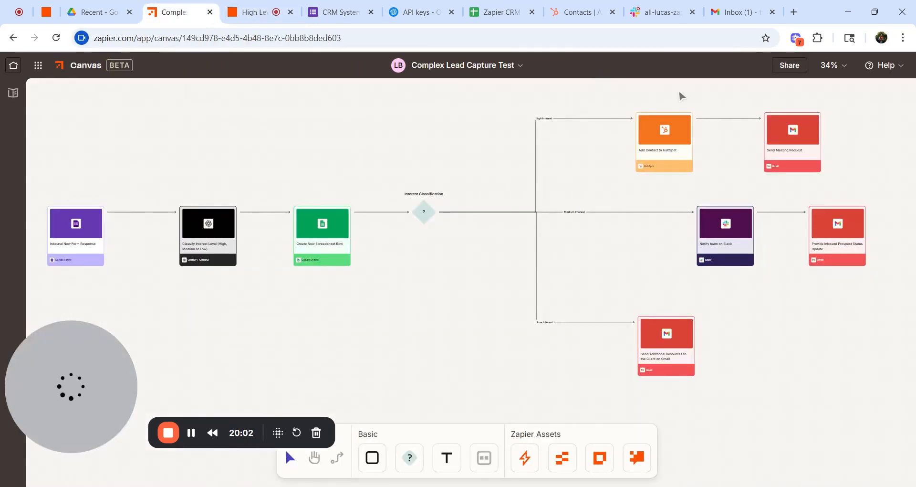
pyautogui.click(260, 12)
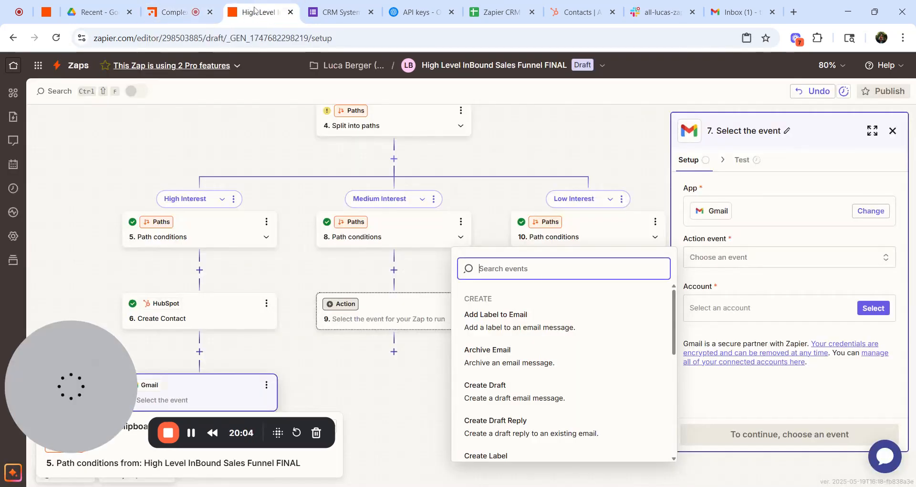
pyautogui.scroll(-5, 552, 392)
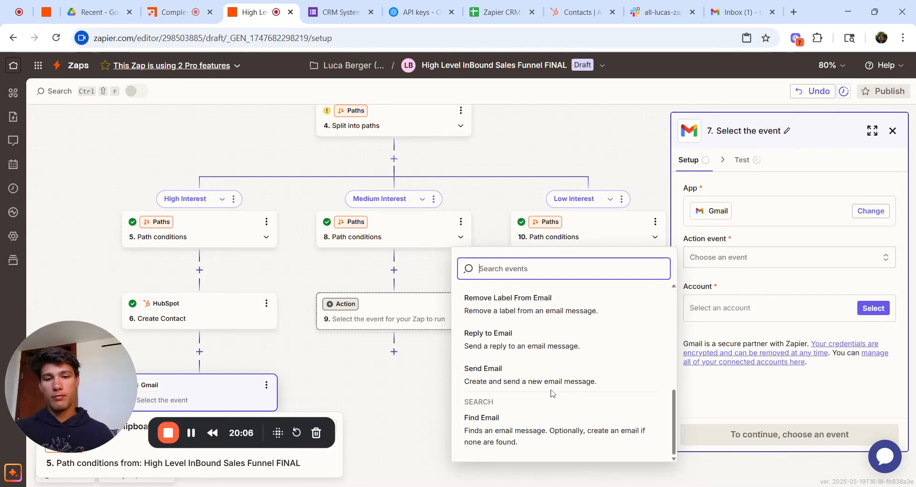
pyautogui.click(560, 372)
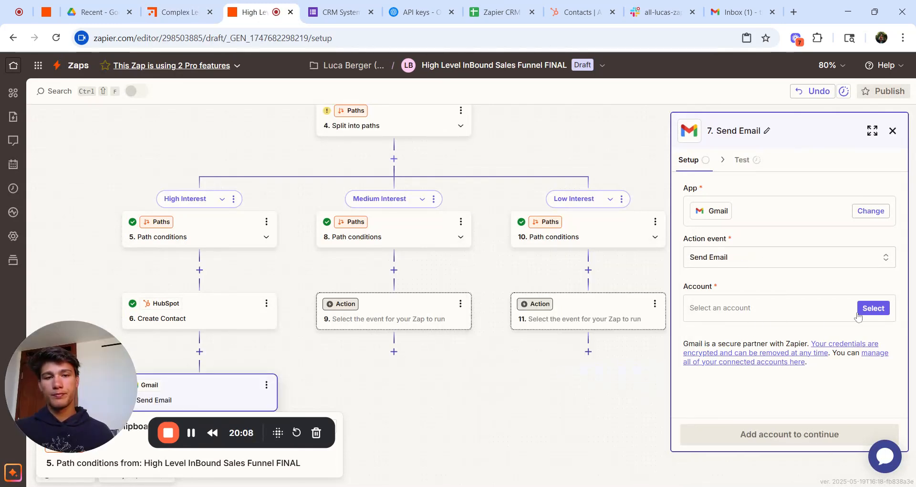
# Step: Connect the existing Gmail account to the Send Email step and continue
pyautogui.click(879, 309)
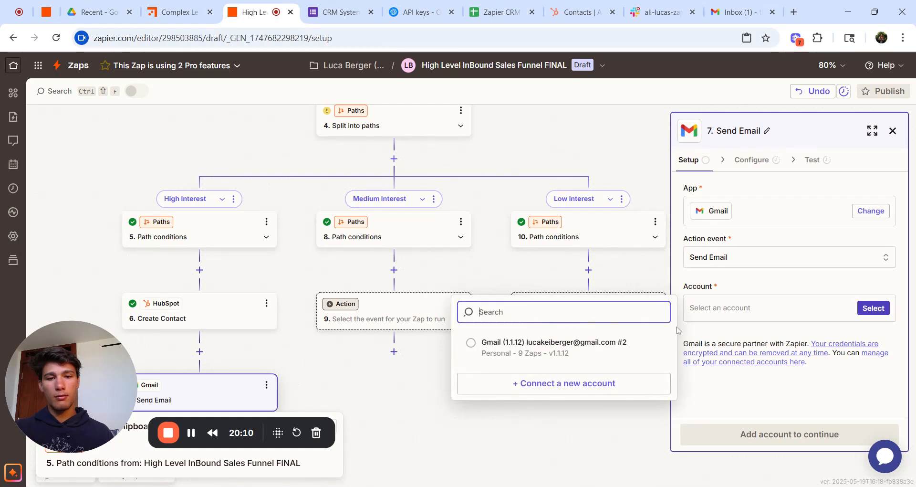
pyautogui.click(599, 349)
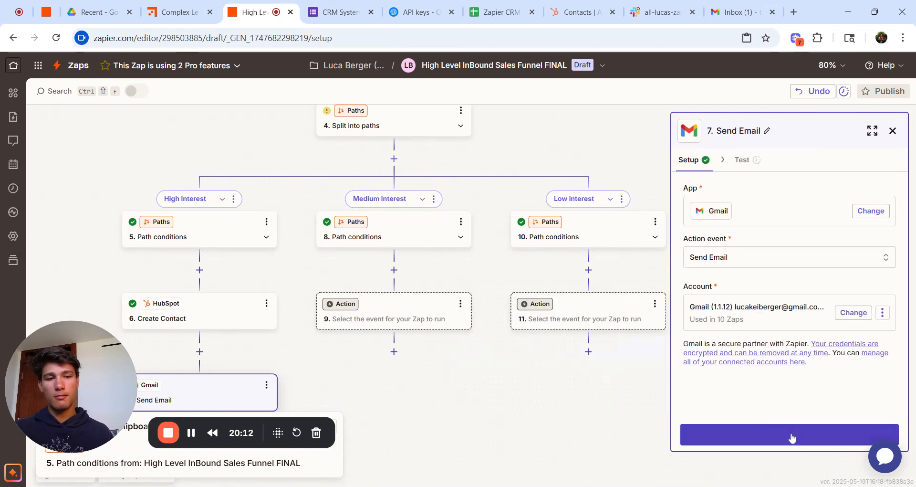
pyautogui.click(792, 435)
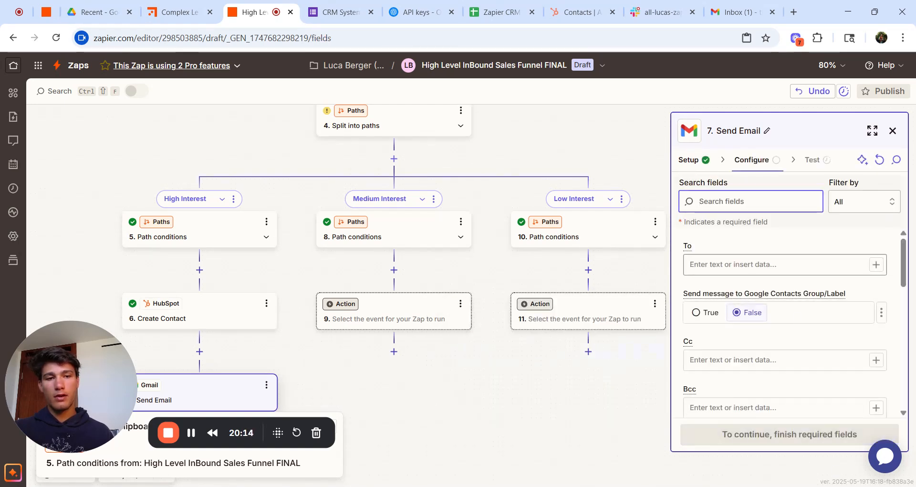
# Step: Address the email to the form respondent's Email, sent from the connected Gmail address
pyautogui.click(874, 266)
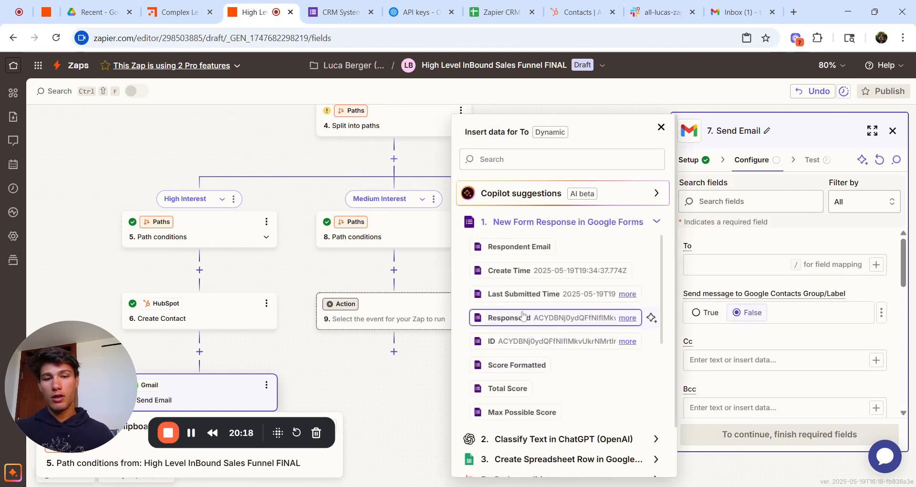
pyautogui.scroll(-5, 534, 334)
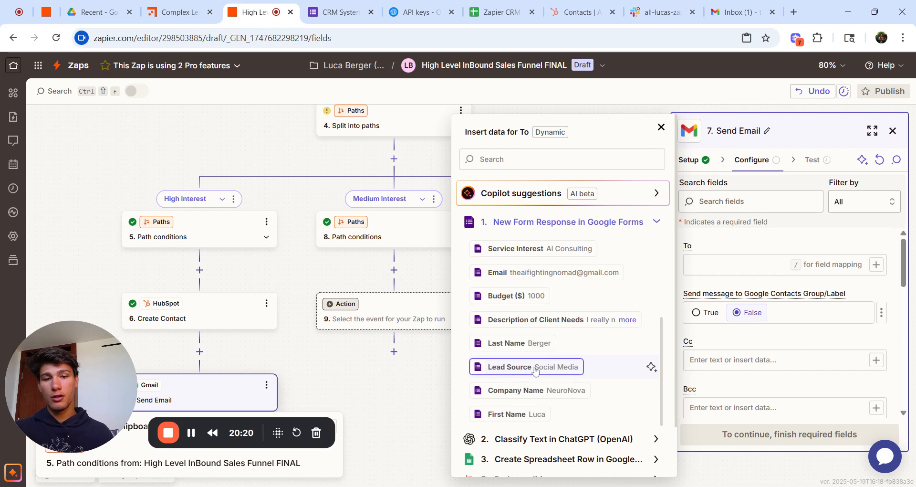
pyautogui.click(538, 273)
pyautogui.scroll(-2, 764, 305)
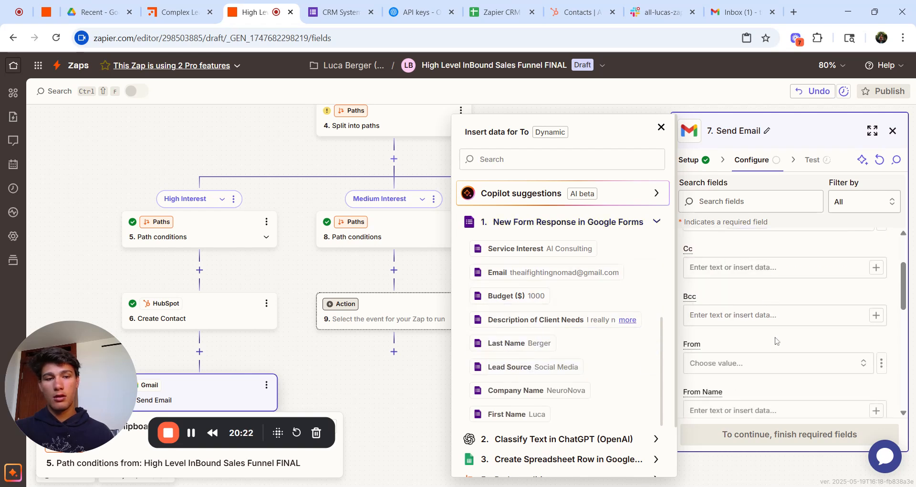
pyautogui.click(762, 365)
pyautogui.click(525, 395)
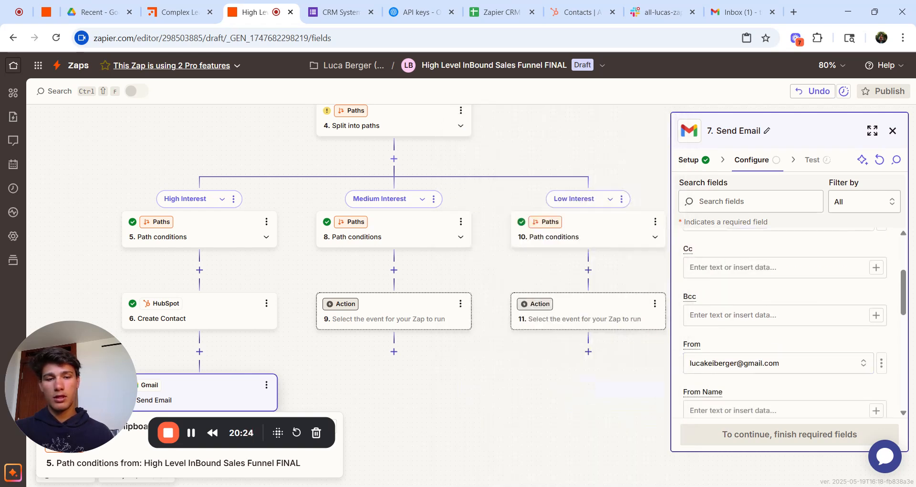
# Step: Enter the subject 'Book Your FREE Consultation'
pyautogui.scroll(-3, 785, 324)
pyautogui.click(754, 262)
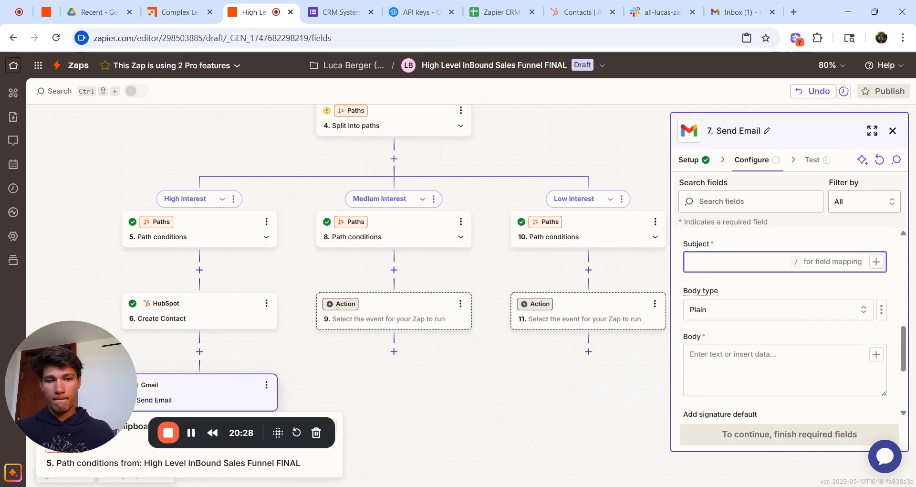
pyautogui.write('Book Your FREE Consultation')
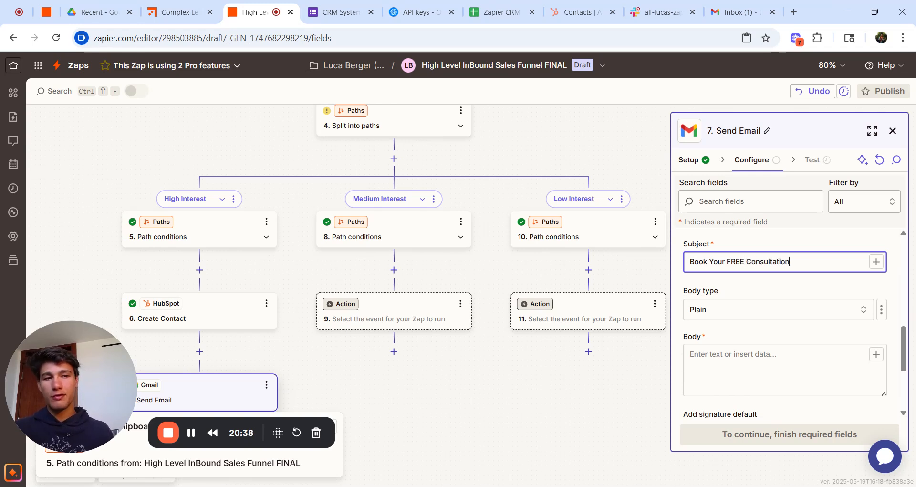
pyautogui.click(750, 346)
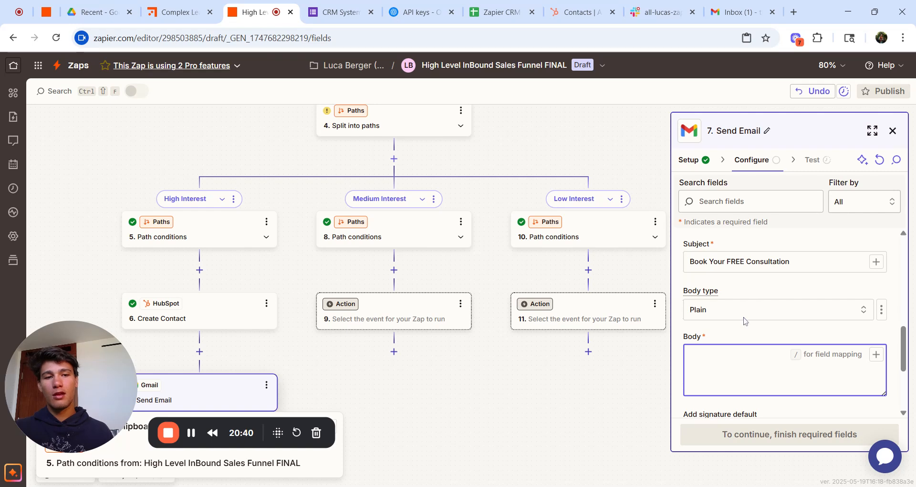
# Step: Start the body with 'Dear' followed by the lead's First Name and Last Name fields
pyautogui.click(789, 260)
pyautogui.click(763, 362)
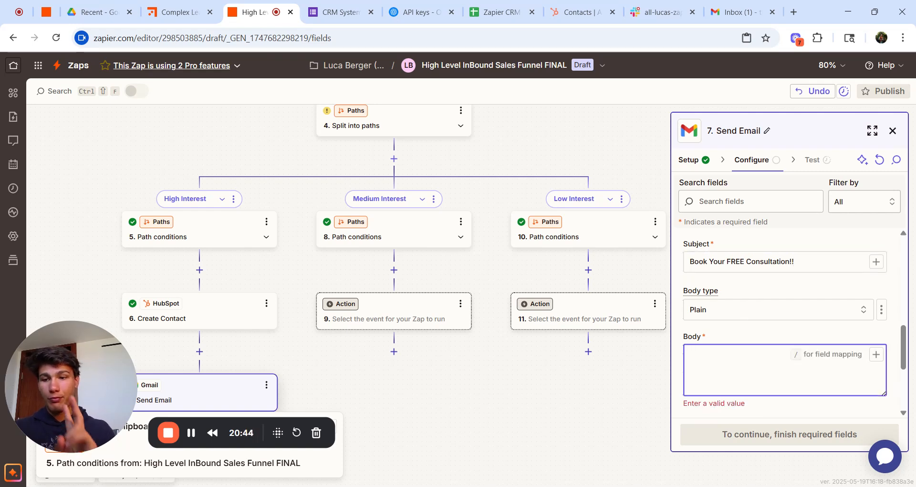
pyautogui.write('D')
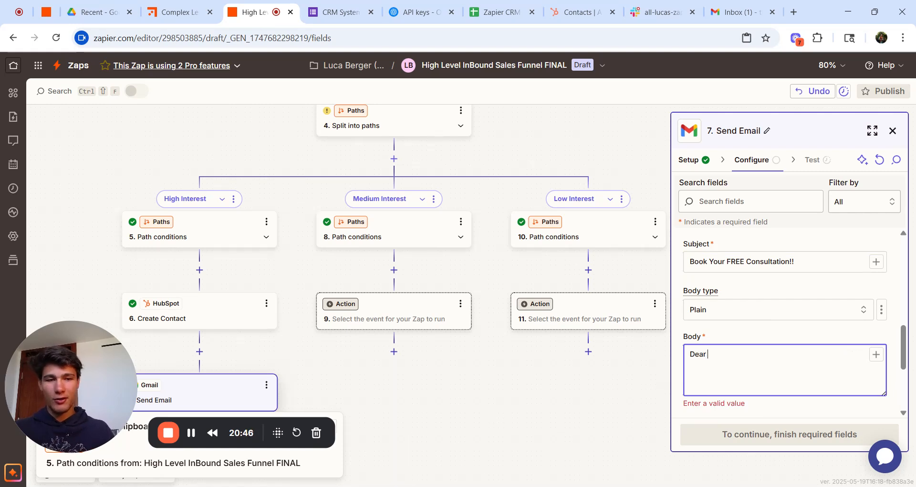
pyautogui.write('ear')
pyautogui.click(876, 354)
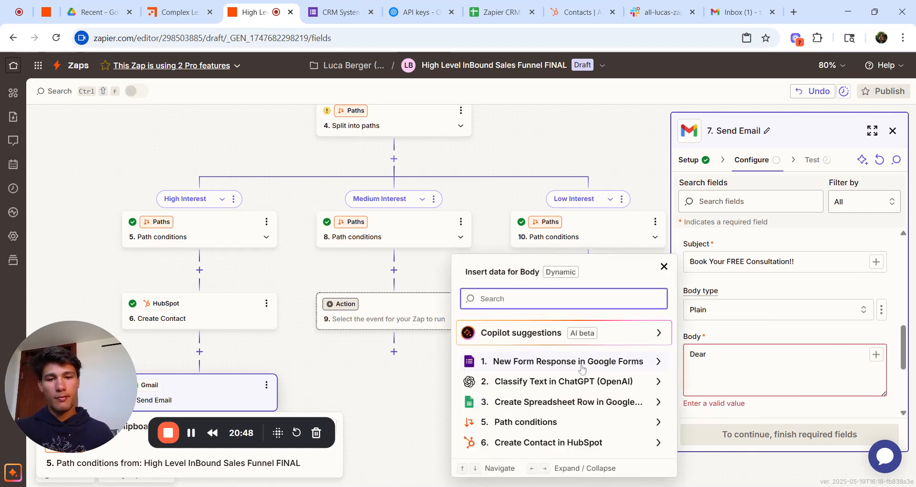
pyautogui.click(582, 365)
pyautogui.scroll(-5, 582, 369)
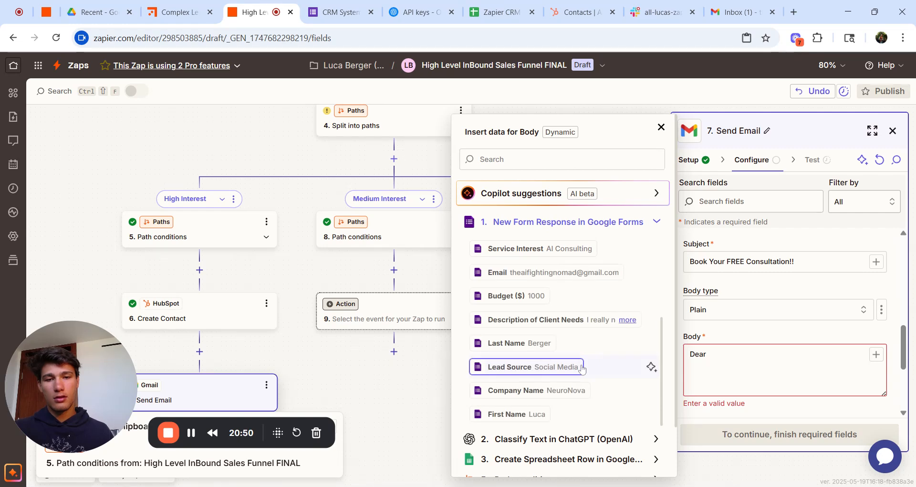
pyautogui.click(527, 414)
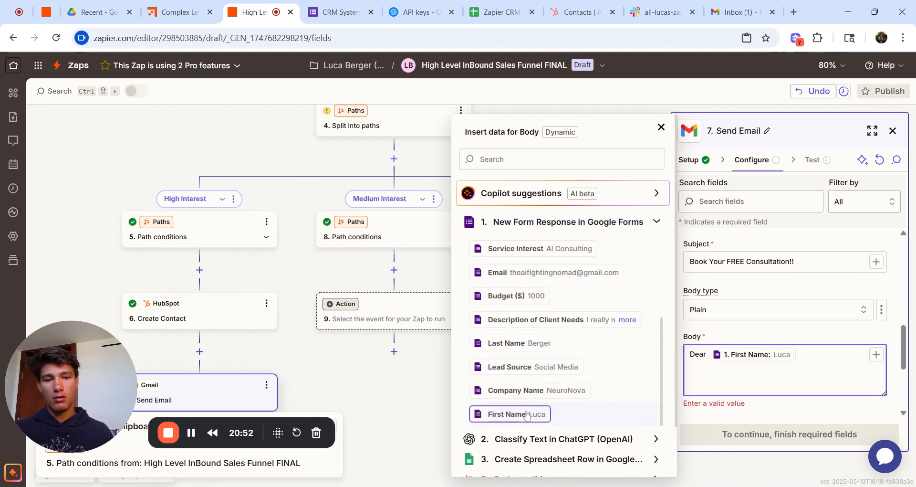
pyautogui.click(551, 343)
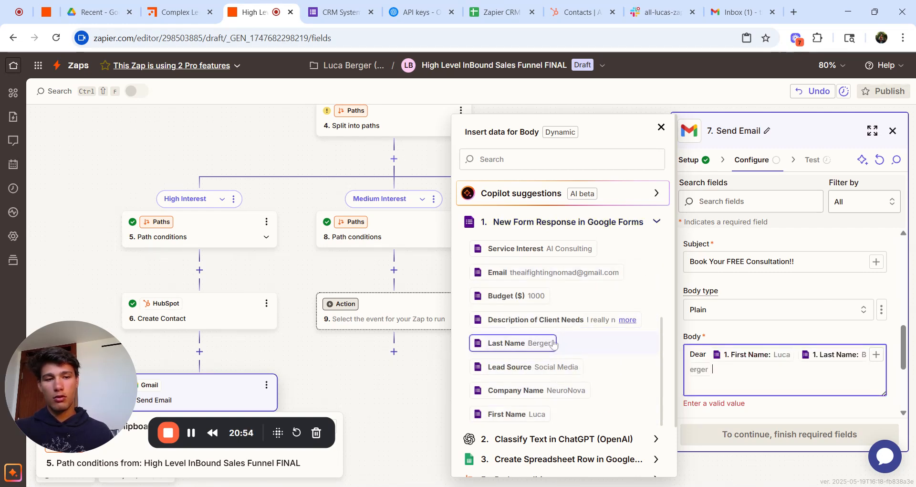
# Step: Paste the consultation message and swap the wrong placeholder for the Service Interest field
pyautogui.press('Return')
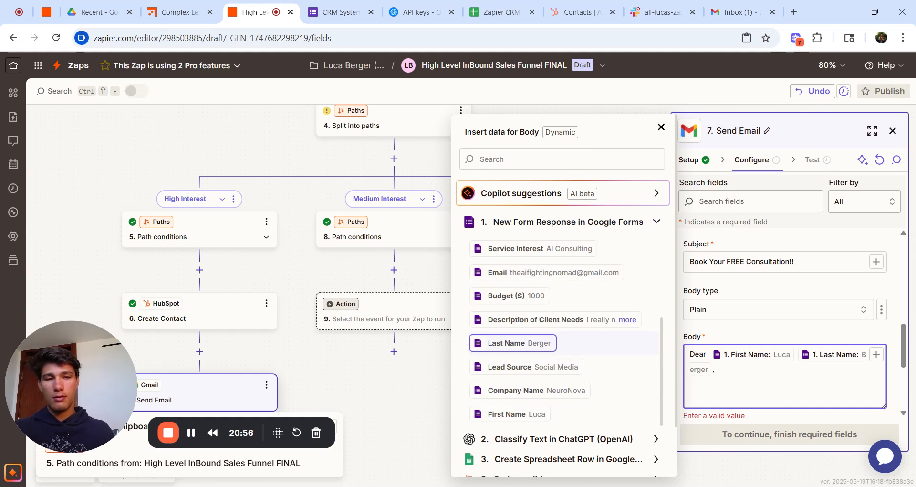
pyautogui.hotkey('alt', 'Tab')
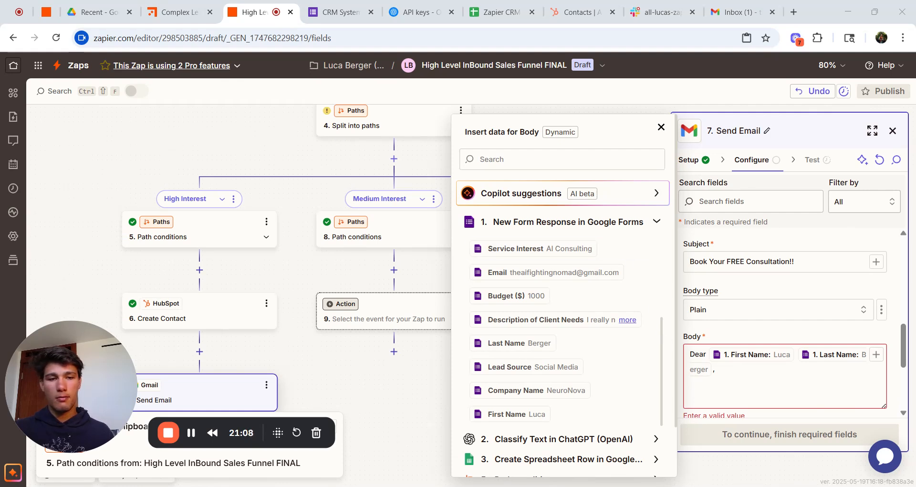
pyautogui.click(691, 397)
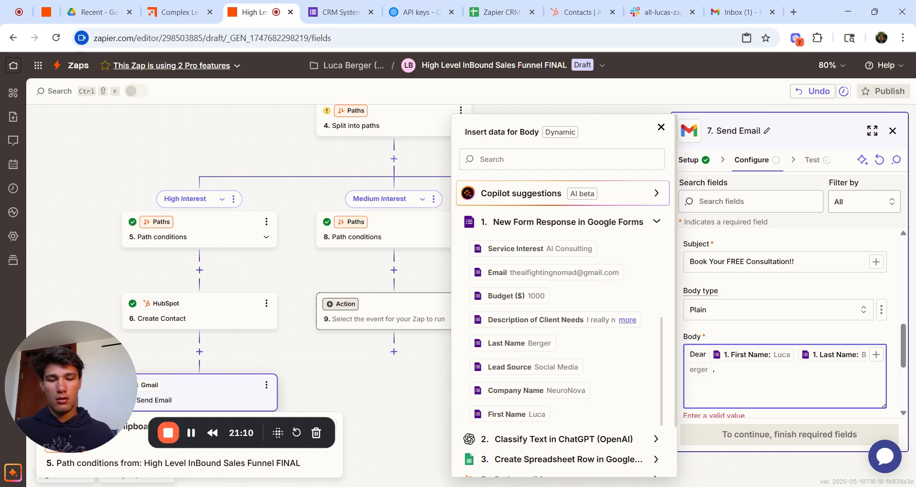
pyautogui.hotkey('ctrl', 'v')
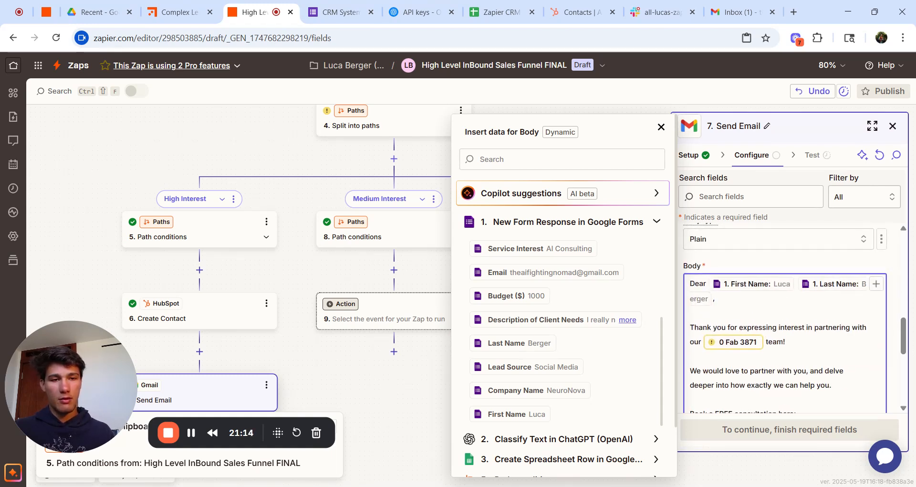
pyautogui.press('BackSpace')
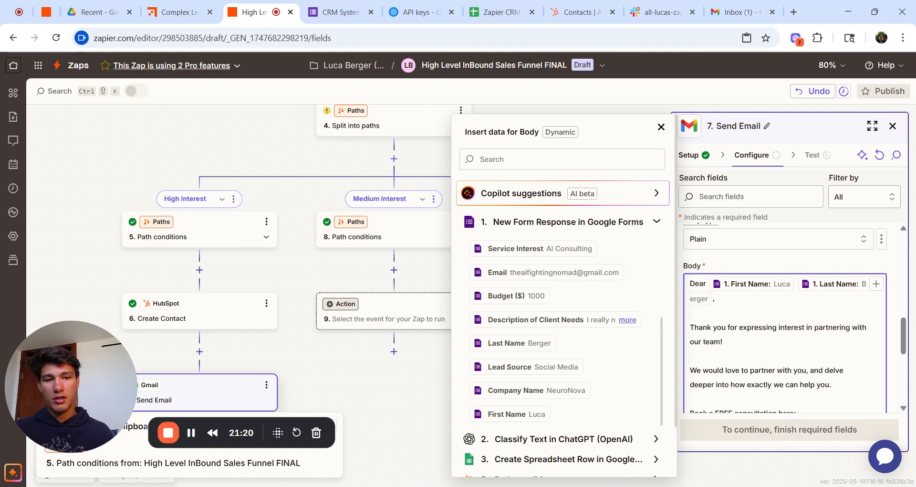
pyautogui.click(542, 247)
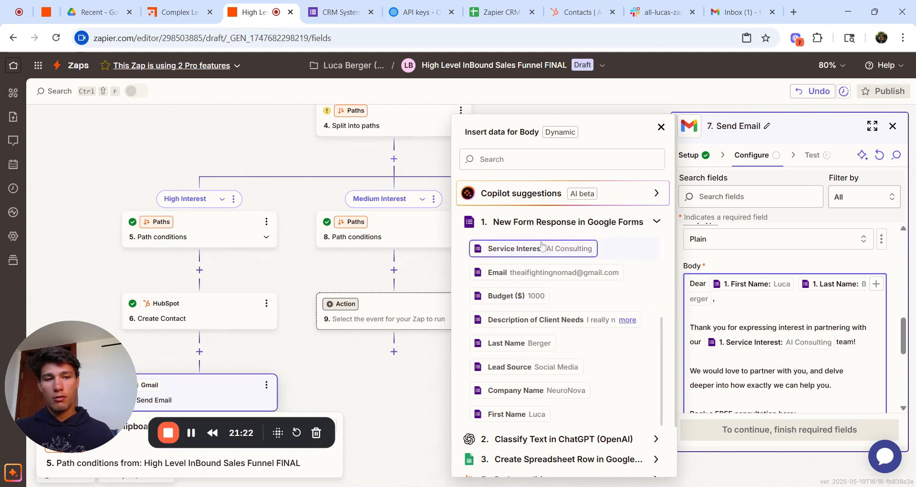
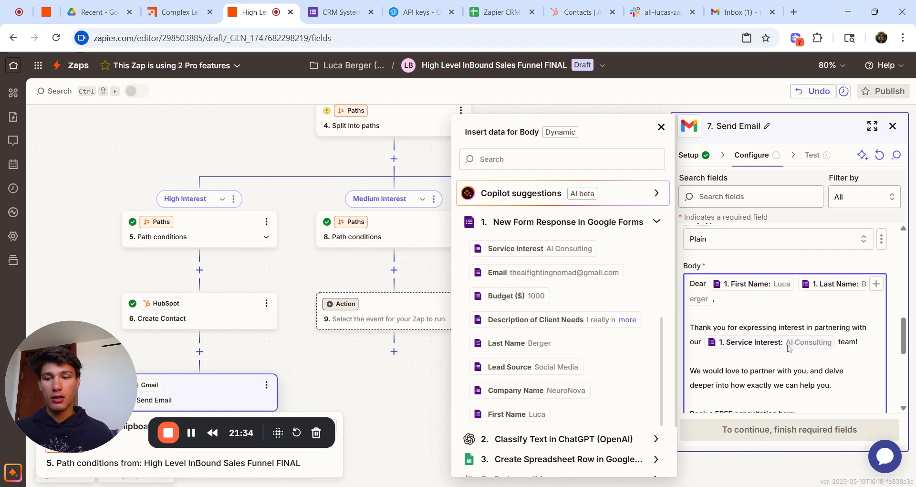
# Step: Close the Insert data list and review the finished consultation email fields
pyautogui.scroll(-4, 803, 344)
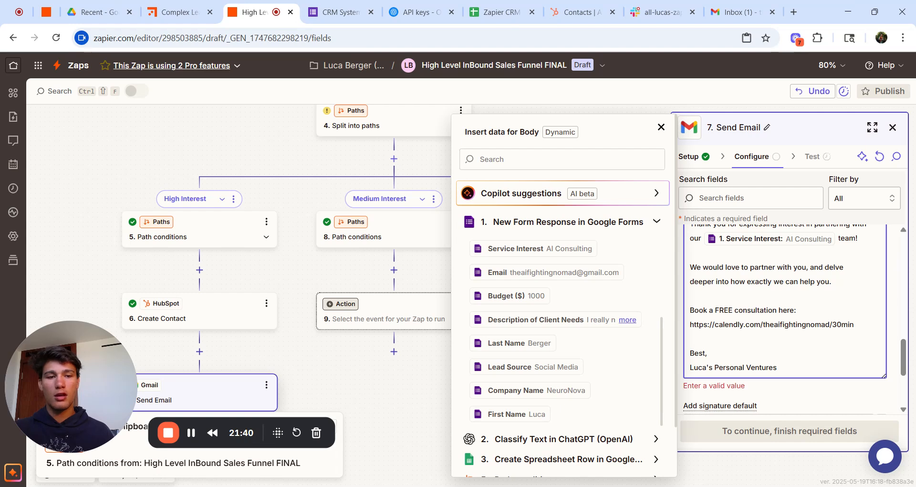
pyautogui.scroll(-3, 792, 323)
pyautogui.click(806, 322)
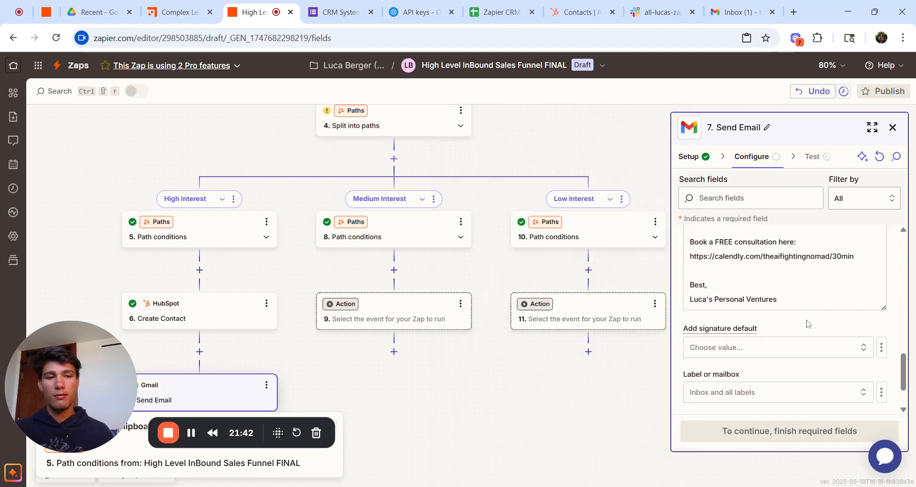
pyautogui.scroll(4, 807, 319)
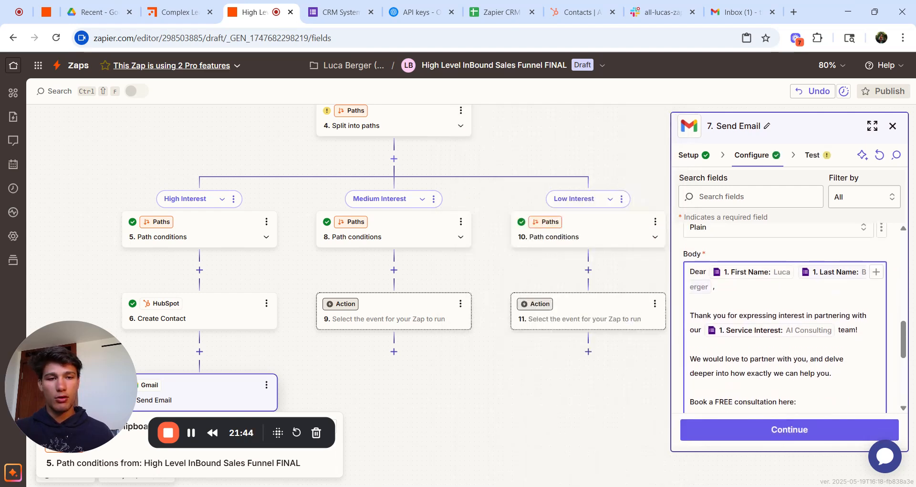
pyautogui.scroll(-5, 810, 340)
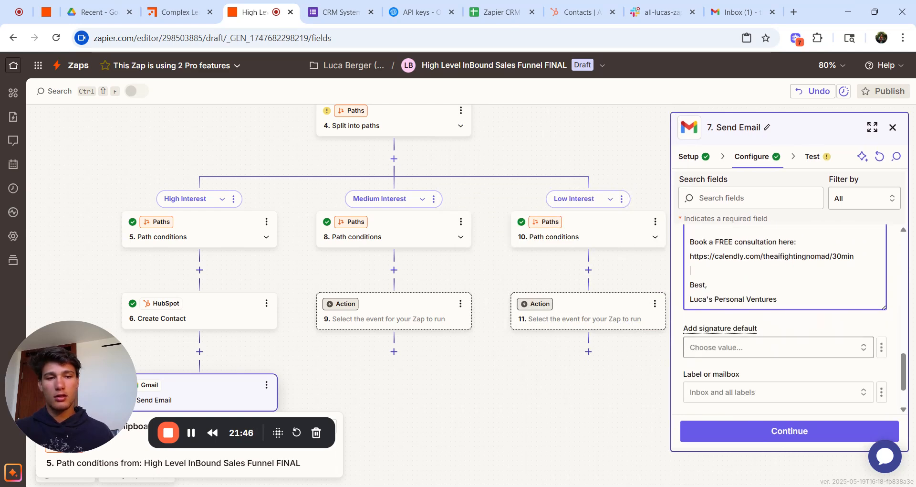
# Step: Test the Send Email step to send the consultation email, then view the Gmail inbox
pyautogui.click(790, 432)
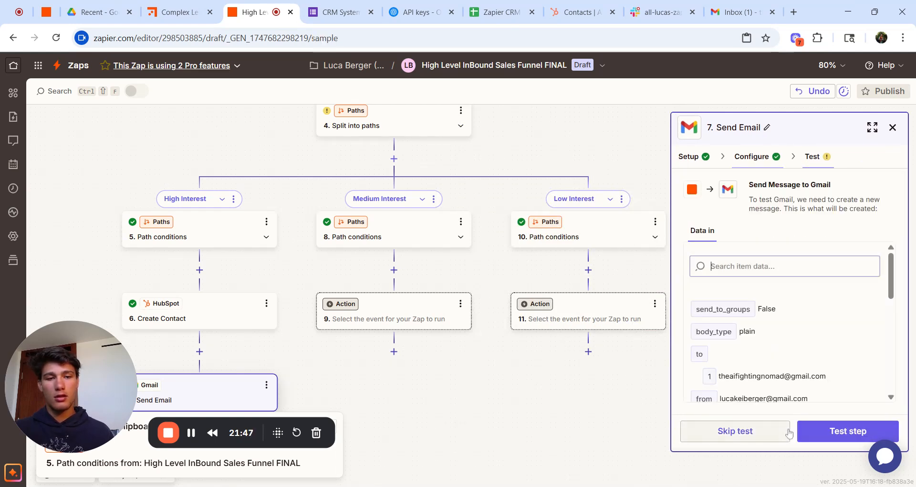
pyautogui.click(830, 430)
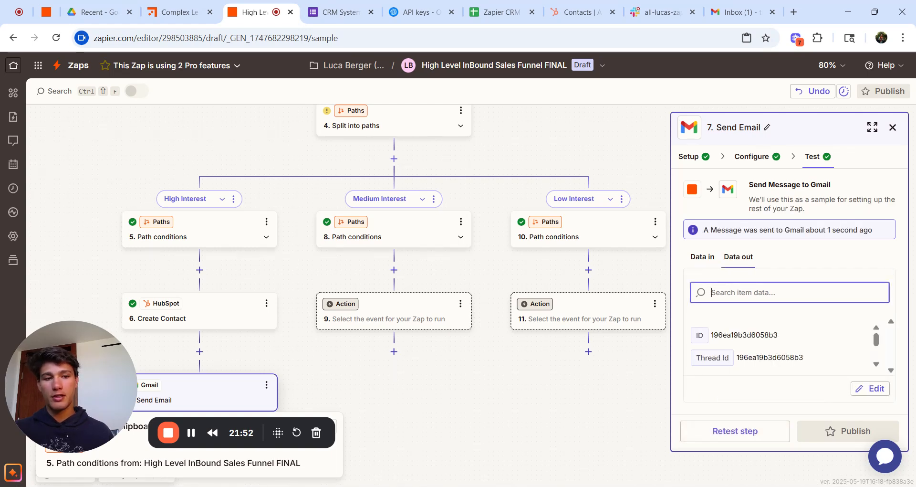
pyautogui.click(737, 11)
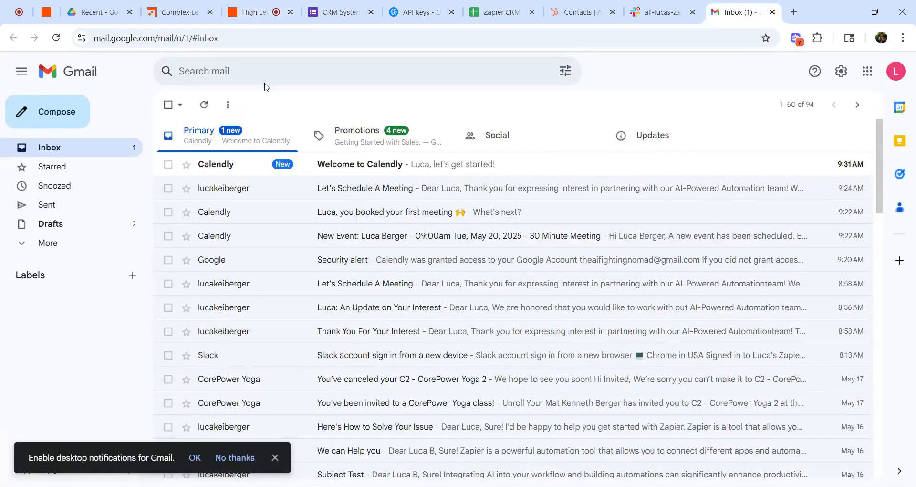
# Step: Refresh Gmail, open 'Book Your FREE Consultation!!' and follow its calendly.com booking link
pyautogui.click(202, 105)
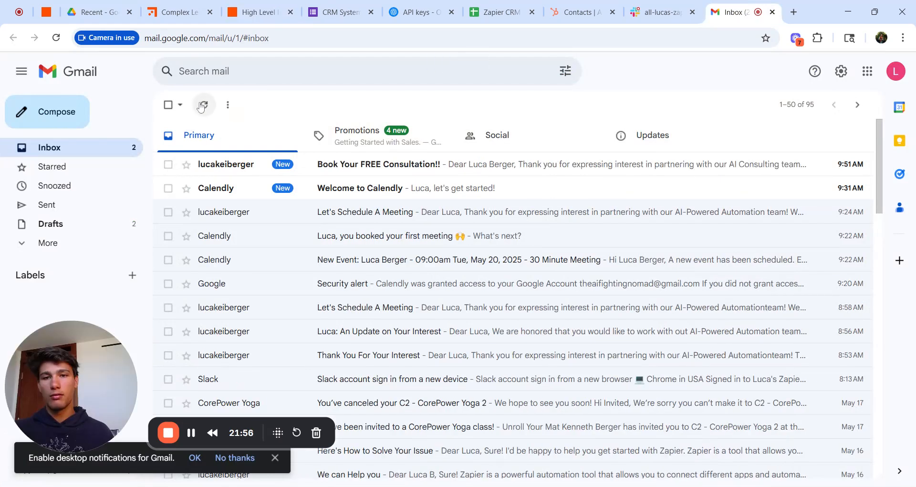
pyautogui.click(373, 172)
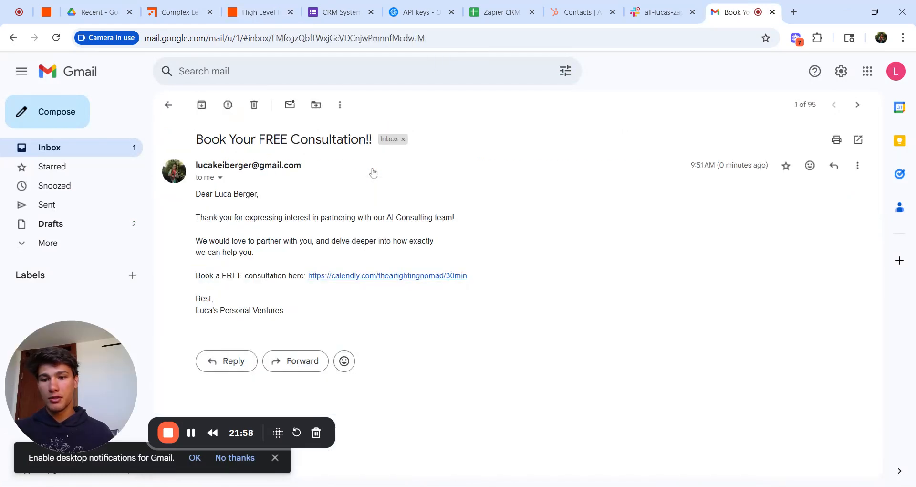
pyautogui.click(405, 276)
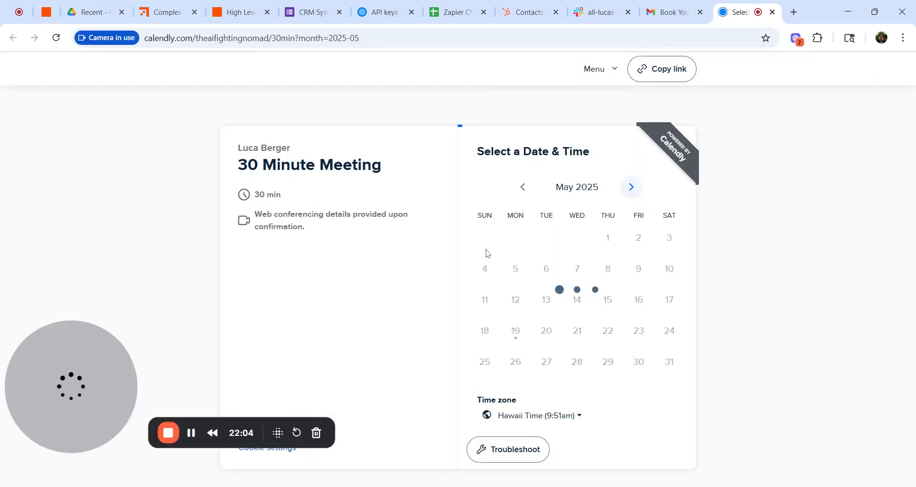
# Step: Choose Tuesday, May 20 at 5:00am for the 30 Minute Meeting
pyautogui.click(551, 334)
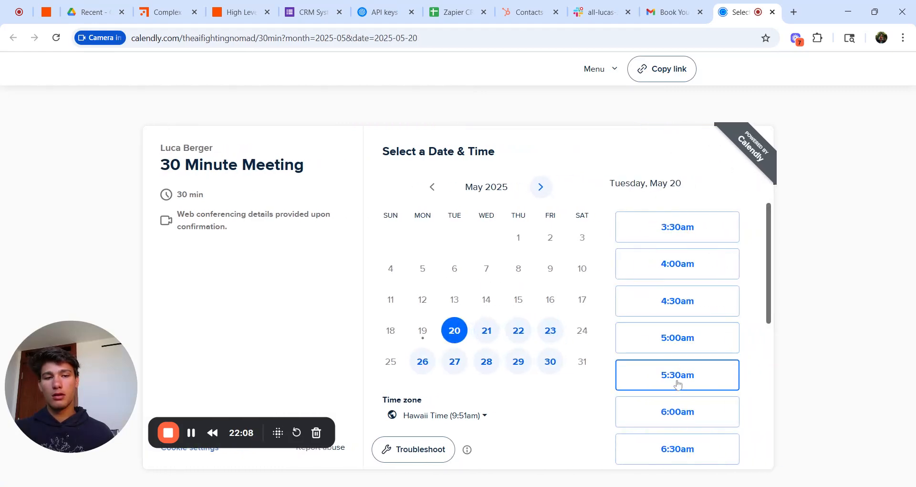
pyautogui.click(712, 350)
pyautogui.click(712, 338)
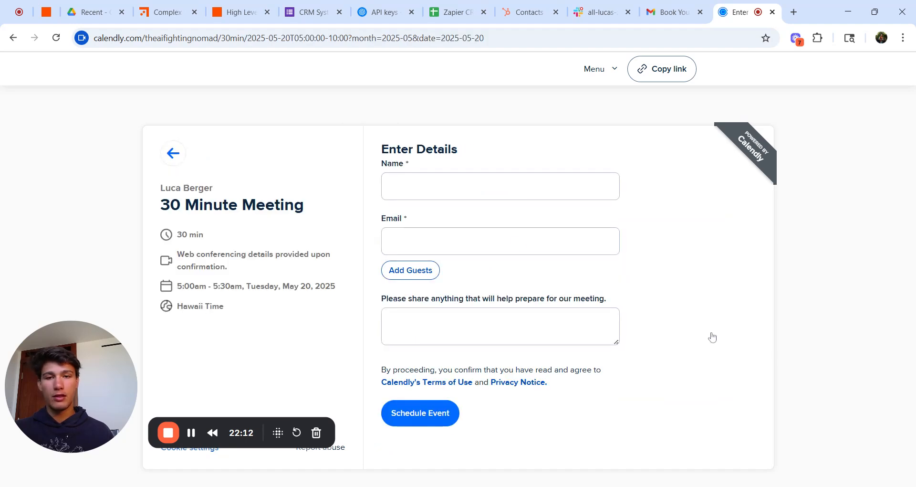
# Step: Fill in the invitee's name and autofilled email address, then schedule the event
pyautogui.click(477, 196)
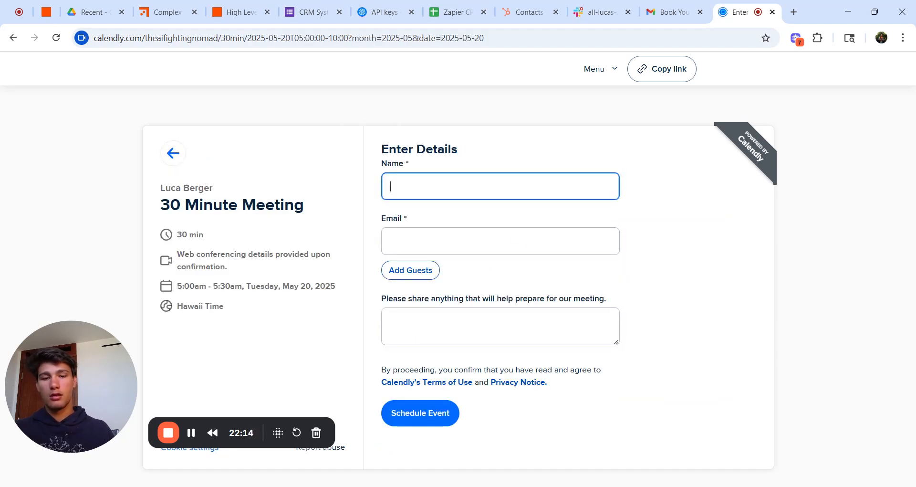
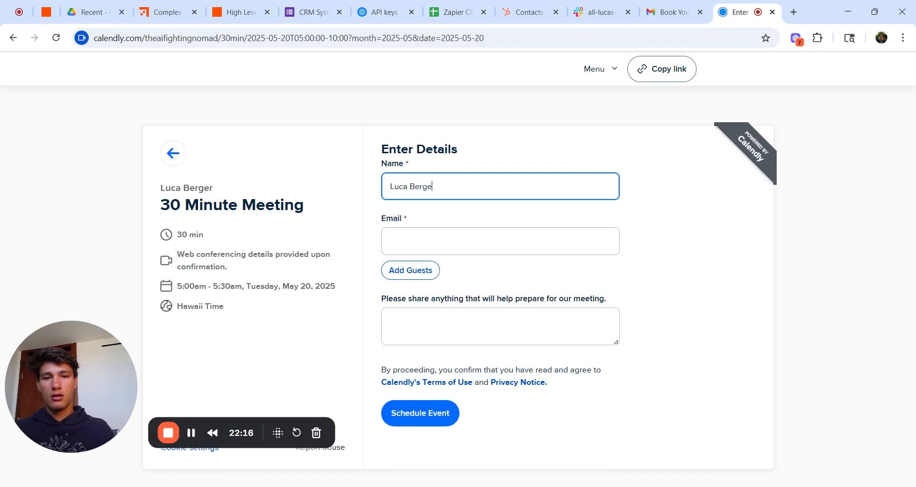
pyautogui.click(477, 241)
pyautogui.write('theai')
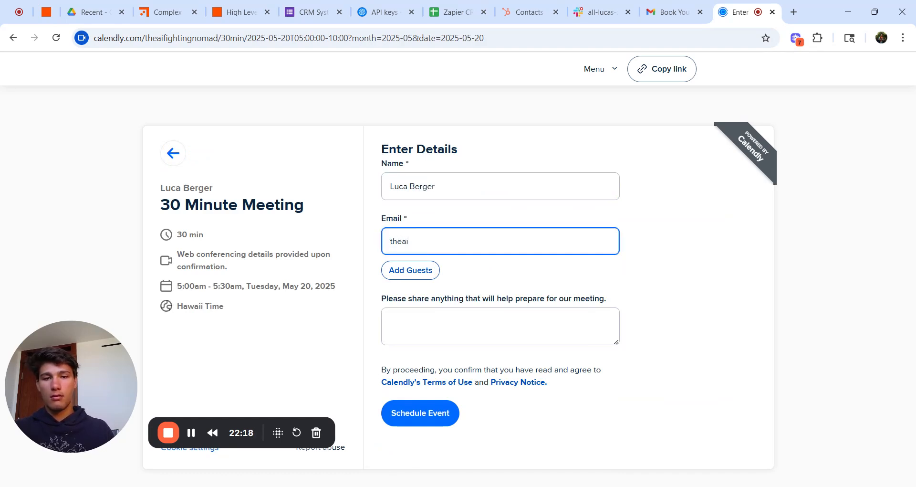
pyautogui.press('Down')
pyautogui.press('Return')
pyautogui.click(436, 425)
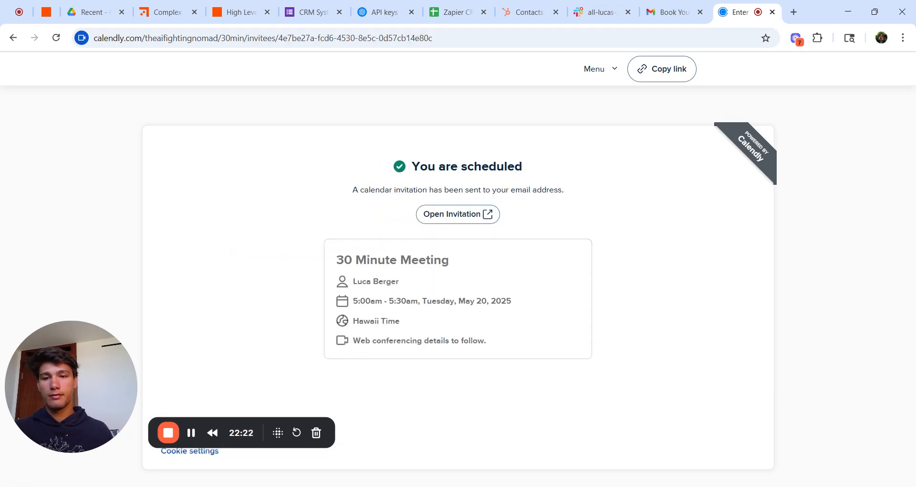
# Step: Return to the Gmail inbox after briefly checking the Welcome to Calendly email
pyautogui.click(669, 19)
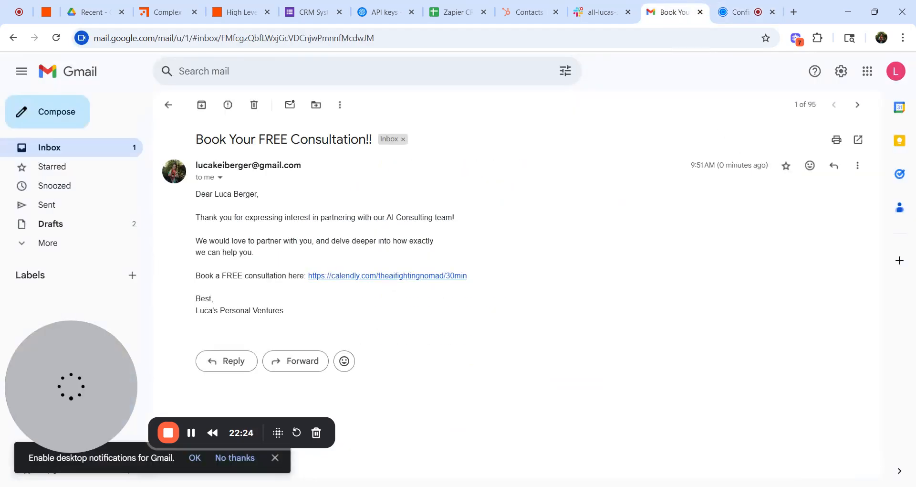
pyautogui.click(130, 147)
pyautogui.click(250, 186)
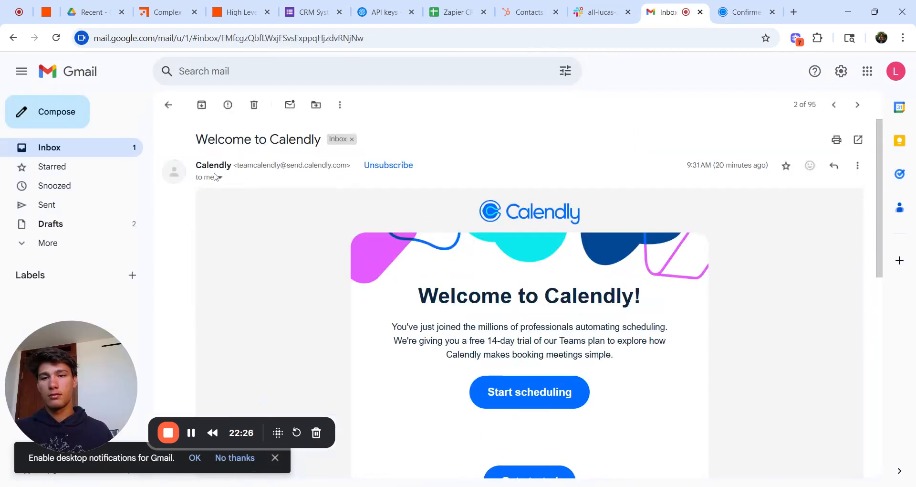
pyautogui.click(168, 104)
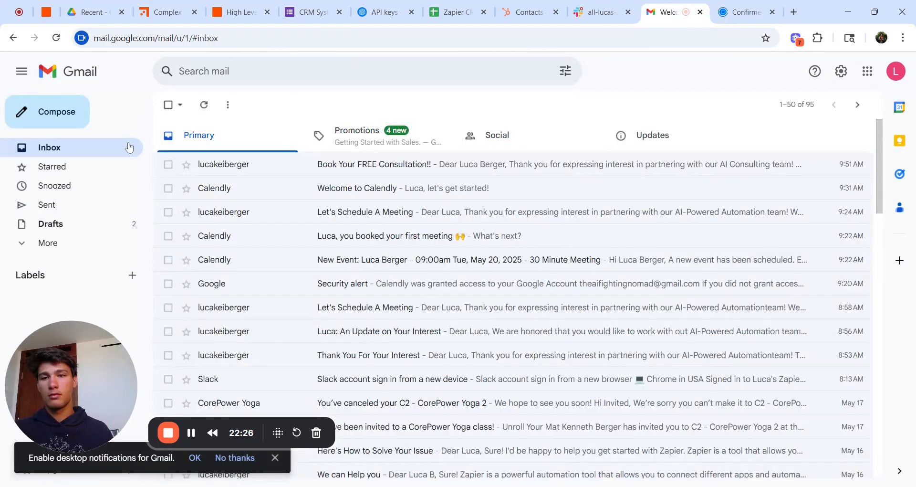
# Step: Refresh the inbox and read the Calendly New Event notification for the May 20 meeting
pyautogui.click(205, 106)
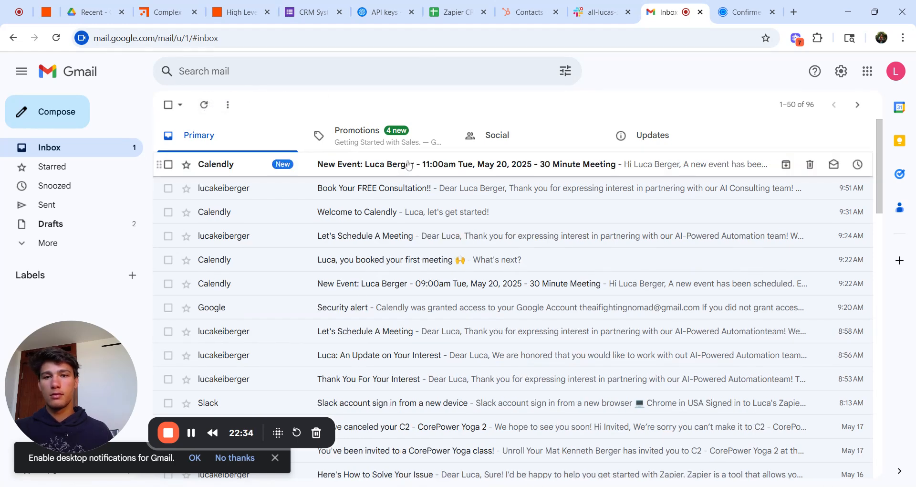
pyautogui.click(408, 165)
pyautogui.scroll(-3, 403, 248)
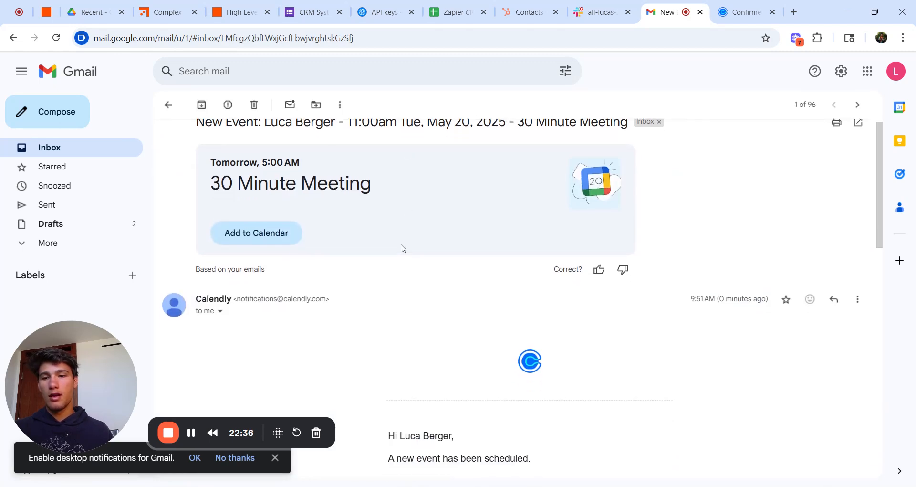
pyautogui.scroll(-3, 404, 248)
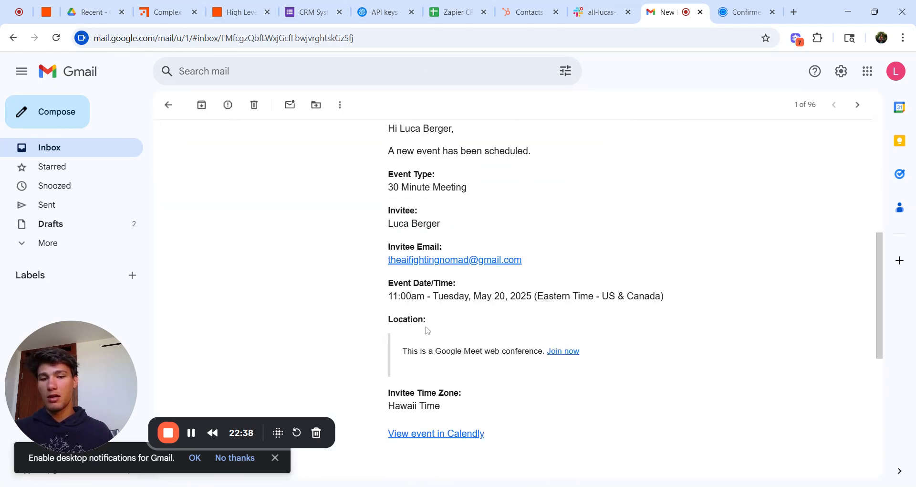
pyautogui.scroll(6, 427, 330)
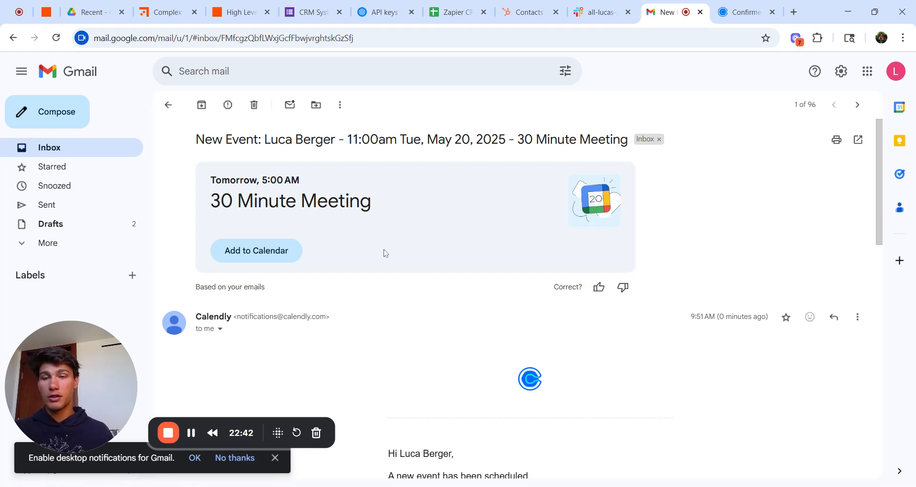
pyautogui.click(186, 5)
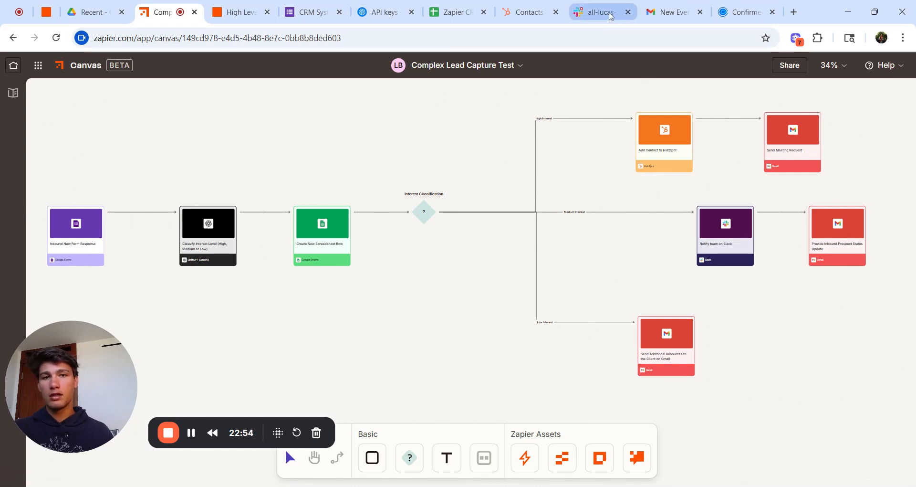
# Step: Select the sample New Medium Interest Lead message text in Slack's #all-lucas-zapier channel
pyautogui.click(611, 17)
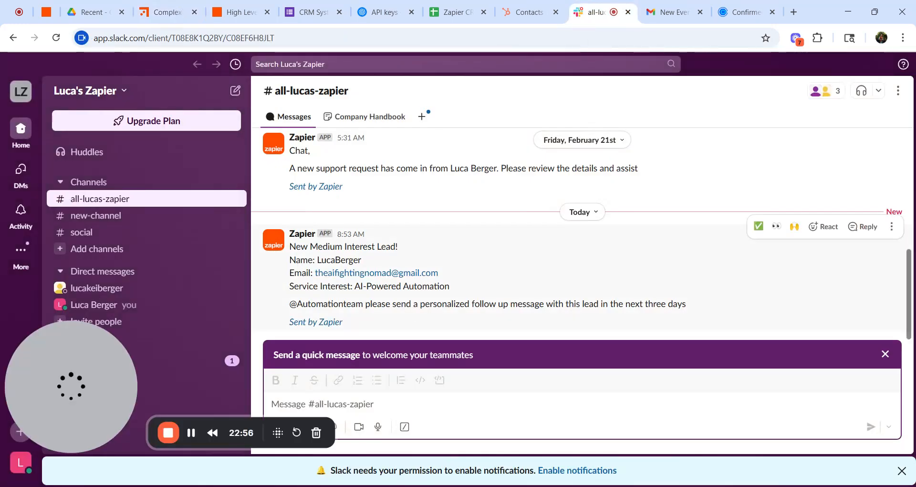
pyautogui.moveTo(695, 310); pyautogui.dragTo(289, 246)
pyautogui.hotkey('ctrl', 'c')
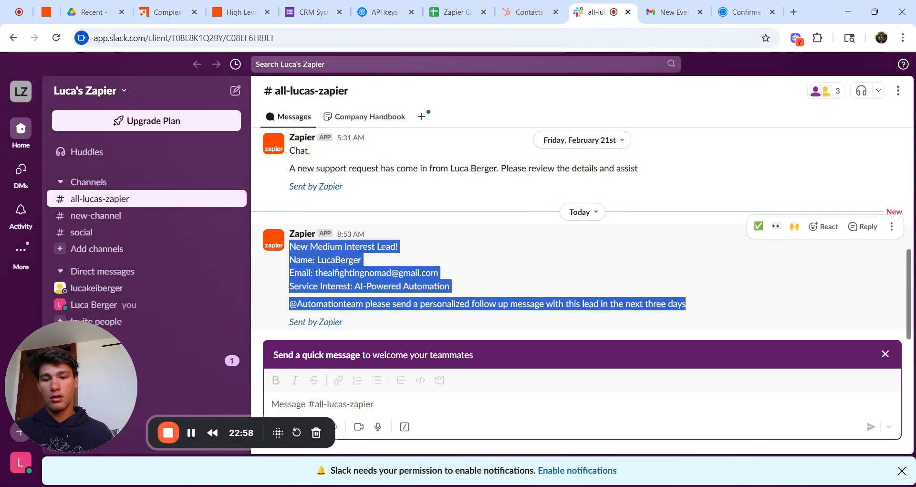
pyautogui.click(157, 12)
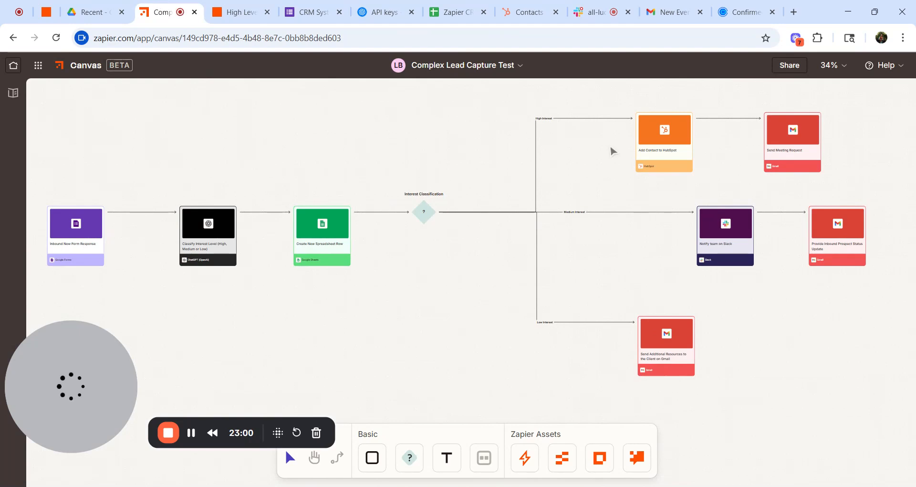
# Step: Set step 9 to Slack with the Send Channel Message event and continue
pyautogui.click(248, 6)
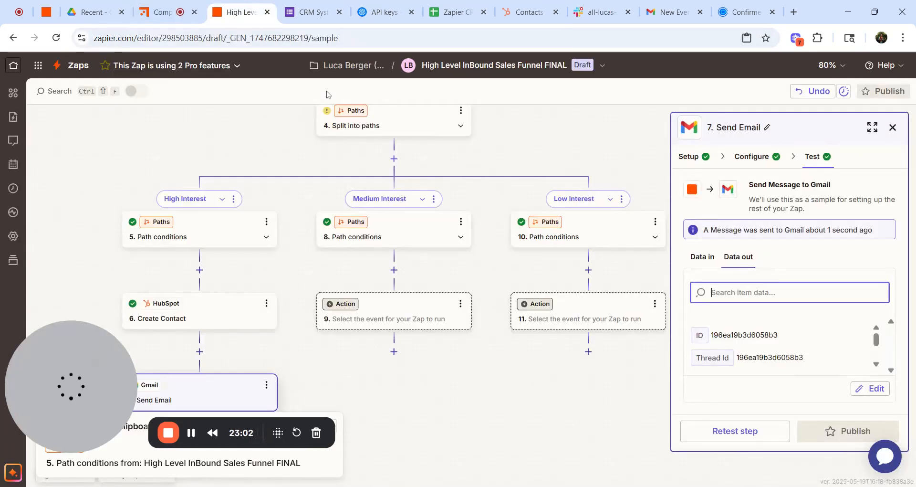
pyautogui.click(411, 309)
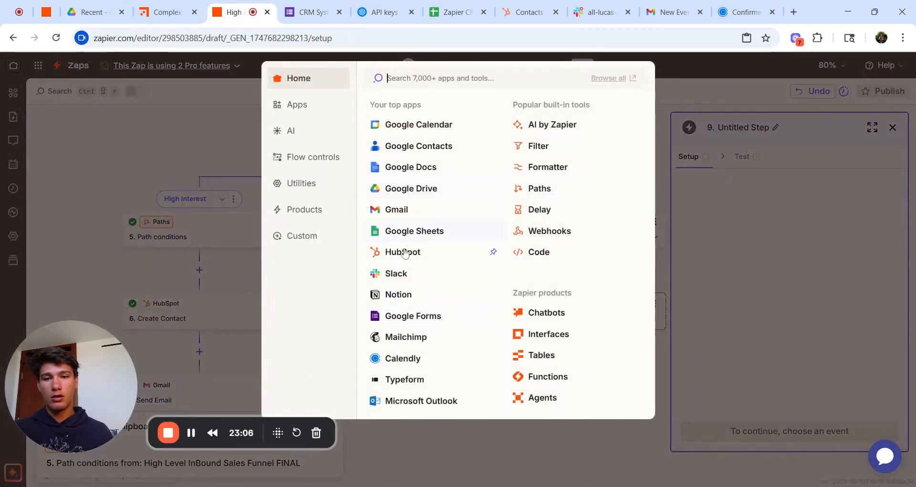
pyautogui.click(398, 273)
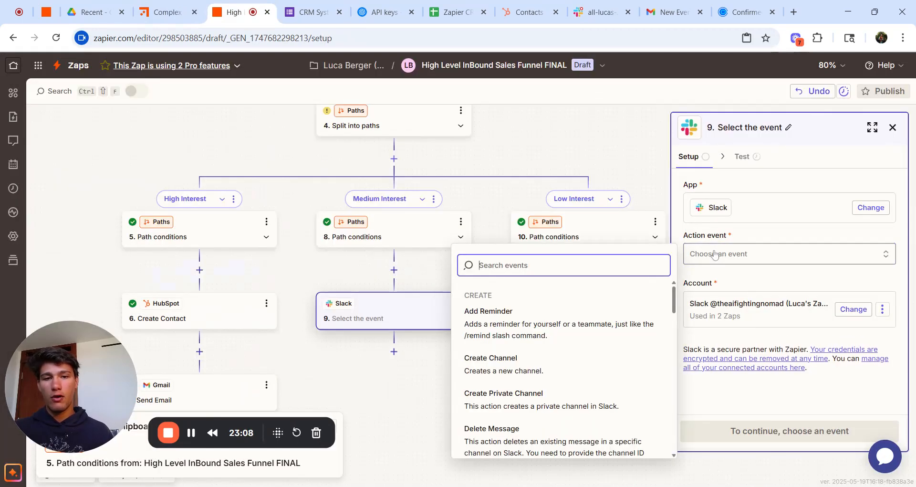
pyautogui.scroll(-3, 604, 374)
pyautogui.scroll(-3, 604, 374)
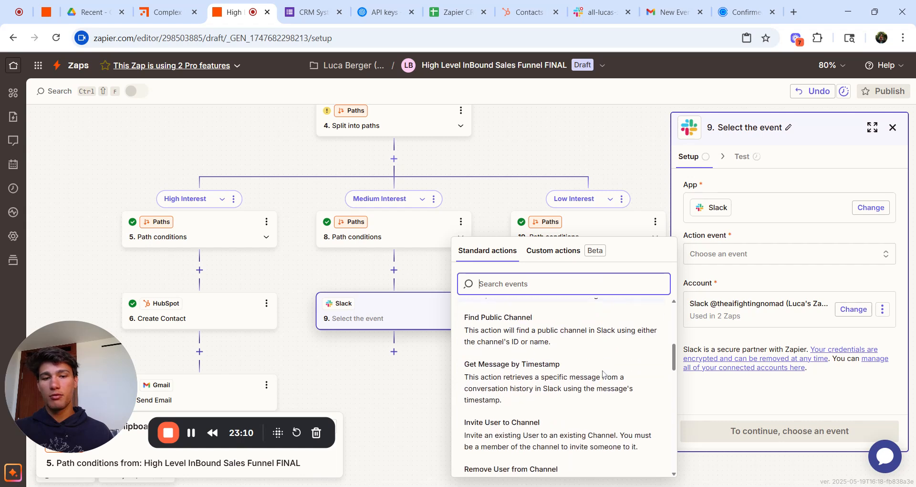
pyautogui.scroll(5, 604, 374)
pyautogui.scroll(-3, 604, 374)
pyautogui.scroll(-5, 562, 386)
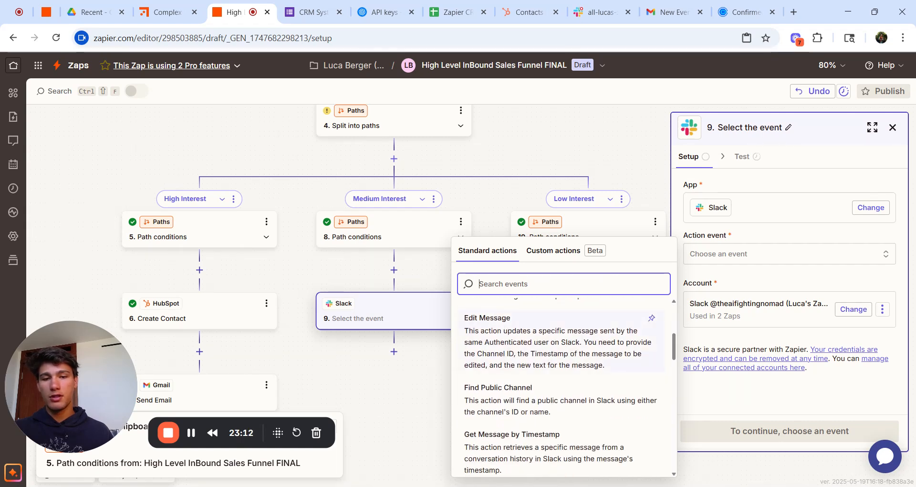
pyautogui.scroll(-3, 574, 368)
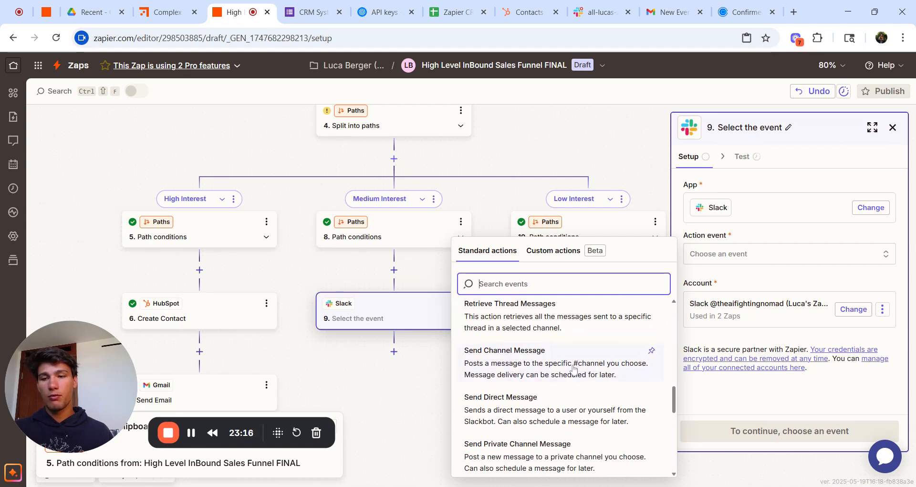
pyautogui.click(574, 368)
pyautogui.click(792, 432)
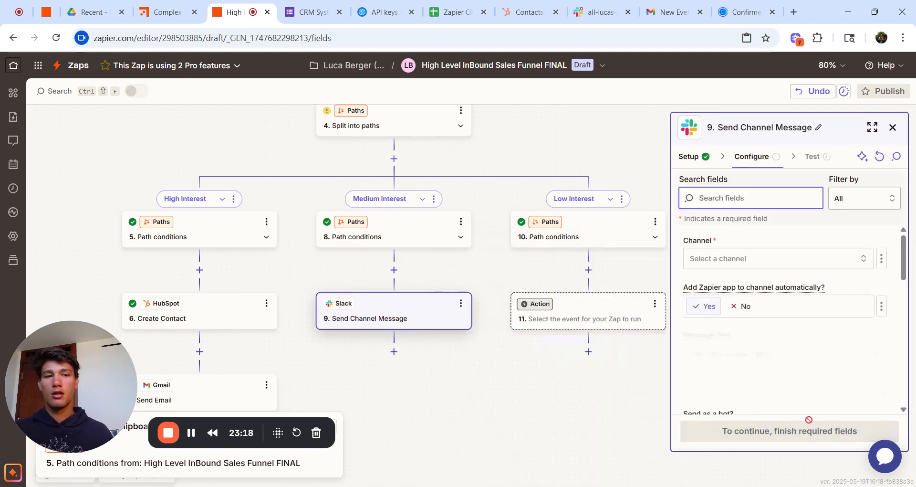
# Step: Post to the all-lucas-zapier channel and paste the sample lead message as Message Text
pyautogui.click(769, 260)
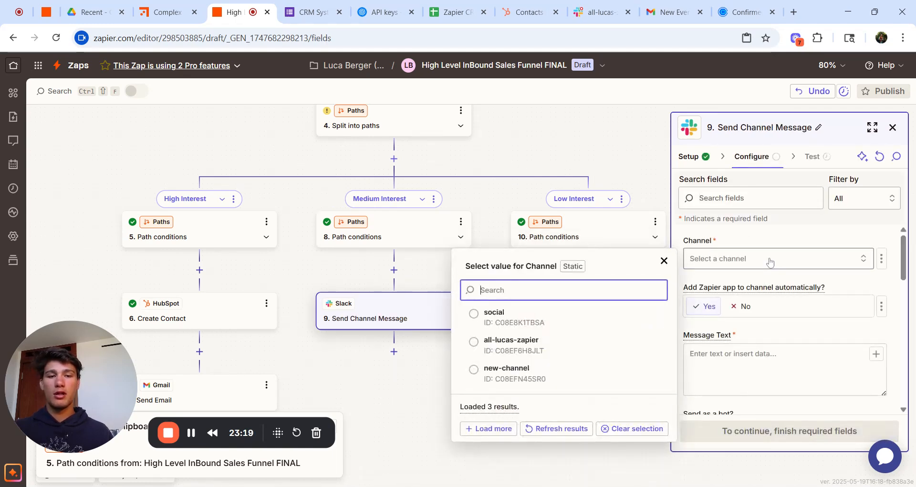
pyautogui.click(563, 340)
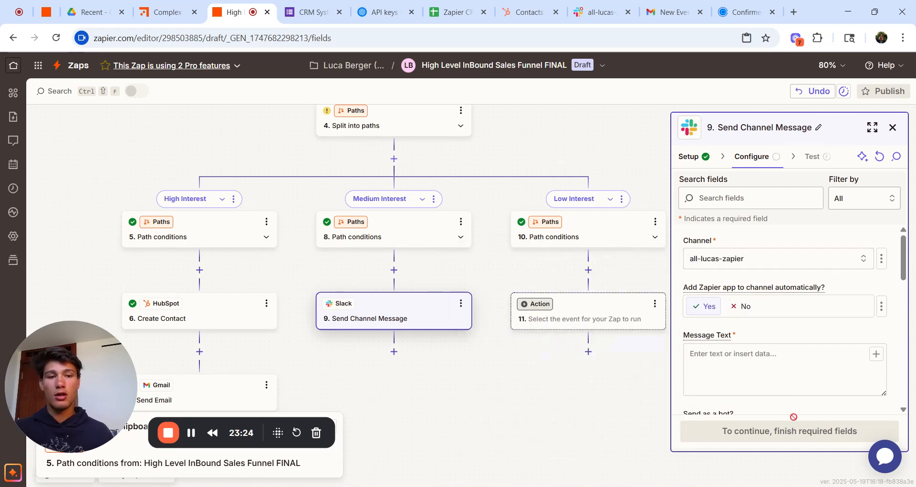
pyautogui.click(781, 389)
pyautogui.hotkey('ctrl', 'v')
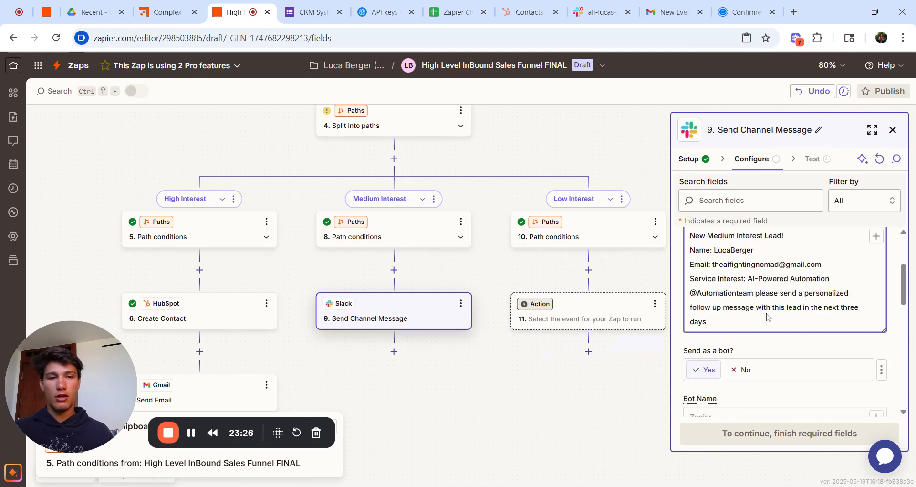
# Step: Delete the hard-coded sample name, email address and 'AI-Powered Automation' service interest
pyautogui.scroll(2, 768, 305)
pyautogui.doubleClick(733, 291)
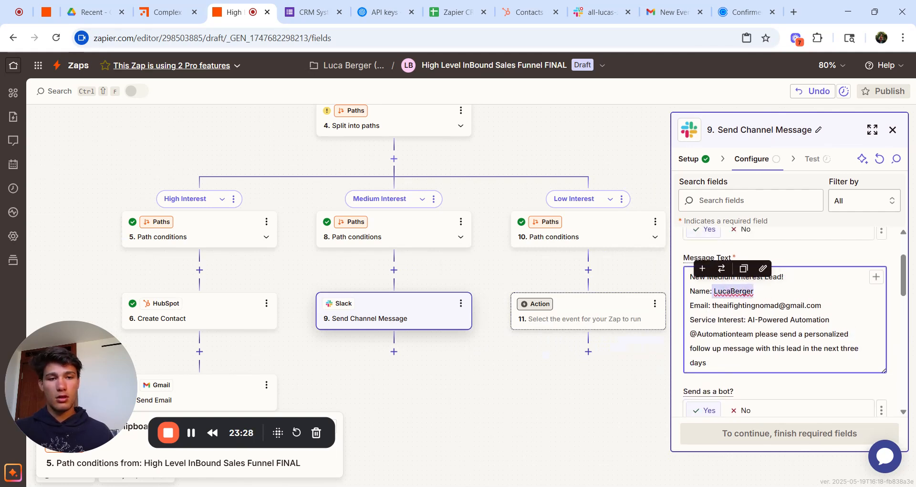
pyautogui.press('BackSpace')
pyautogui.moveTo(821, 305); pyautogui.dragTo(712, 305)
pyautogui.press('BackSpace')
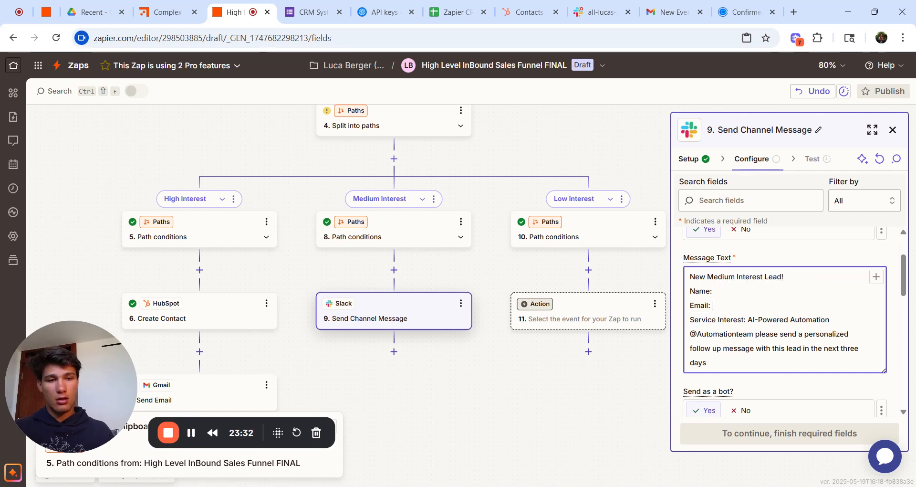
pyautogui.moveTo(830, 320); pyautogui.dragTo(748, 319)
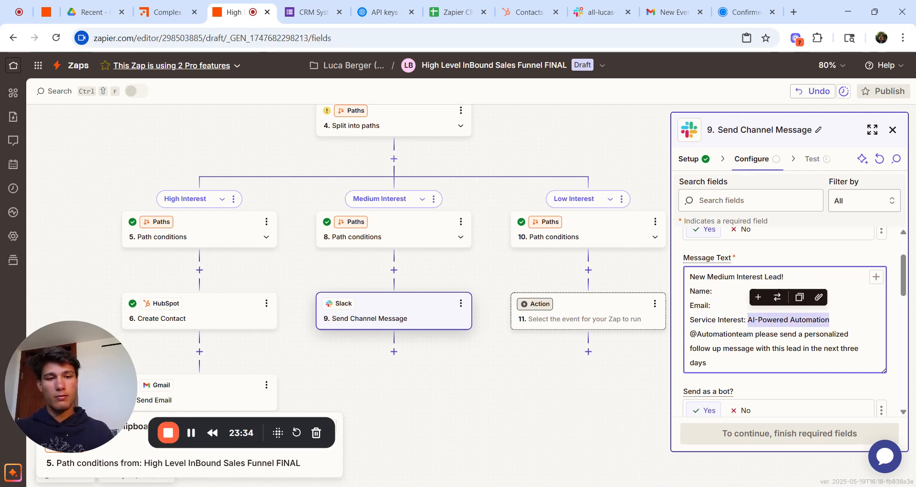
pyautogui.press('BackSpace')
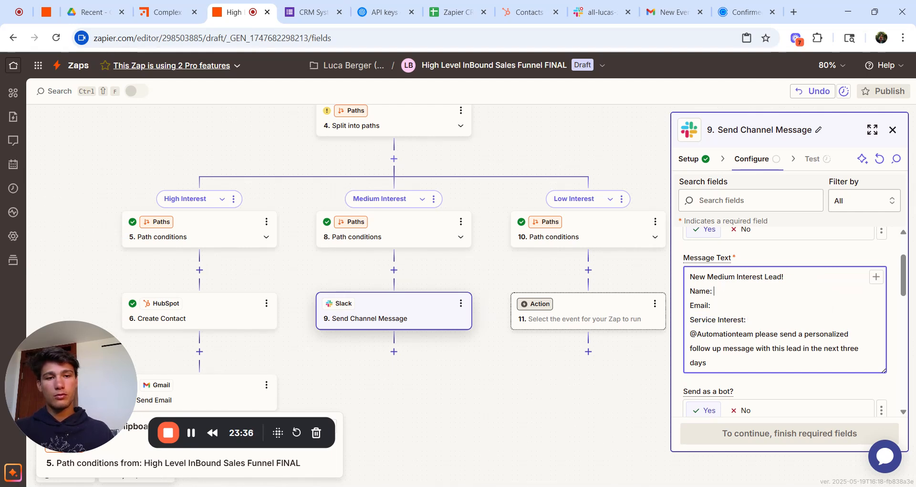
# Step: Insert the Google Forms First Name, Last Name, Email and Service Interest fields
pyautogui.click(875, 276)
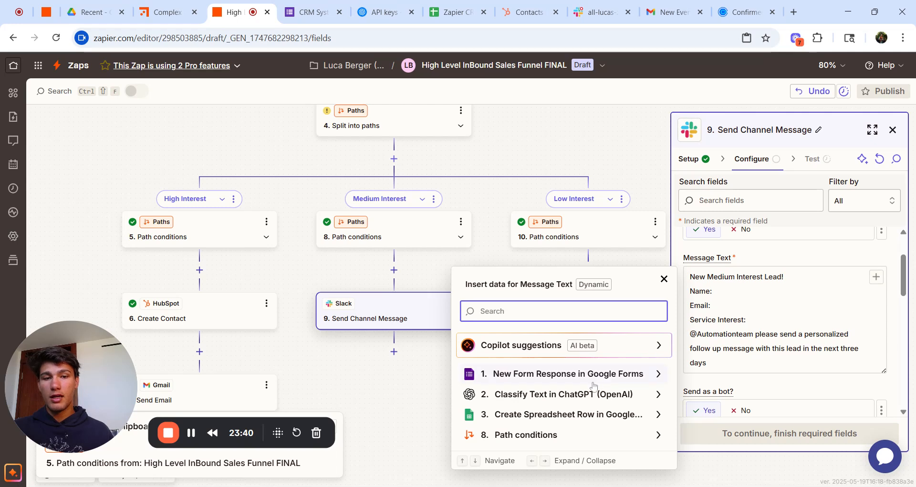
pyautogui.click(578, 374)
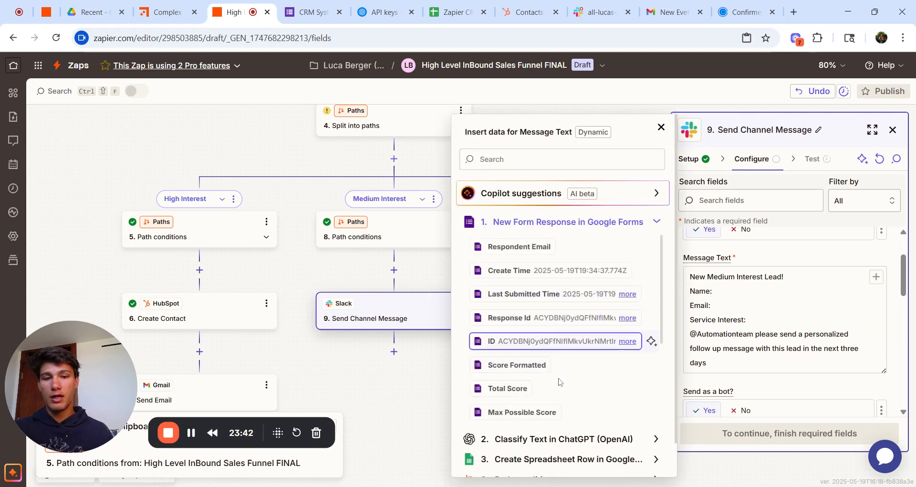
pyautogui.scroll(-5, 579, 362)
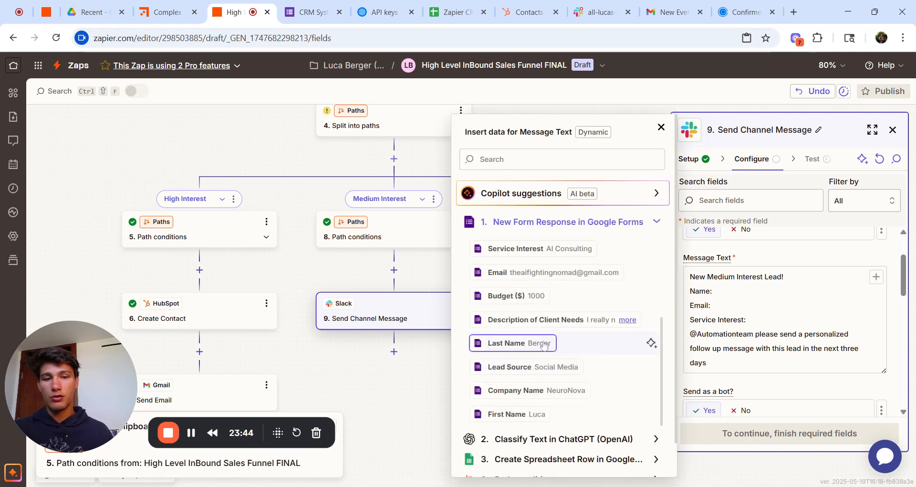
pyautogui.click(531, 413)
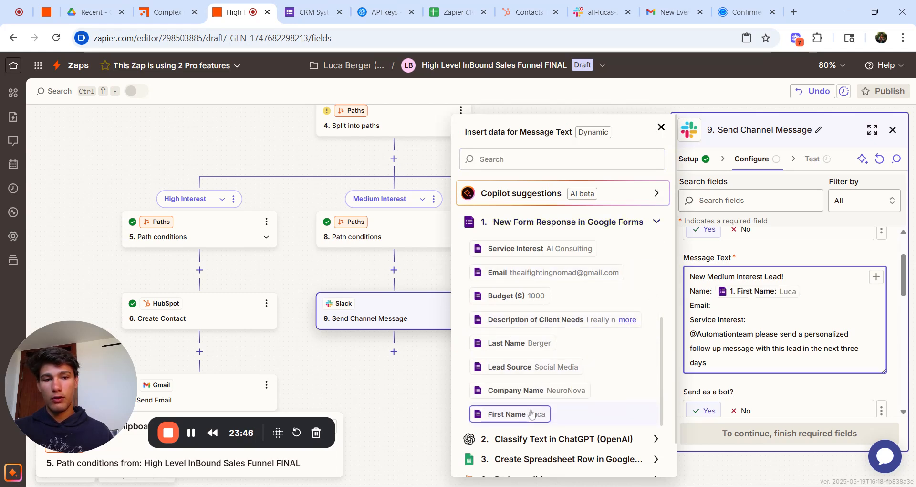
pyautogui.click(532, 344)
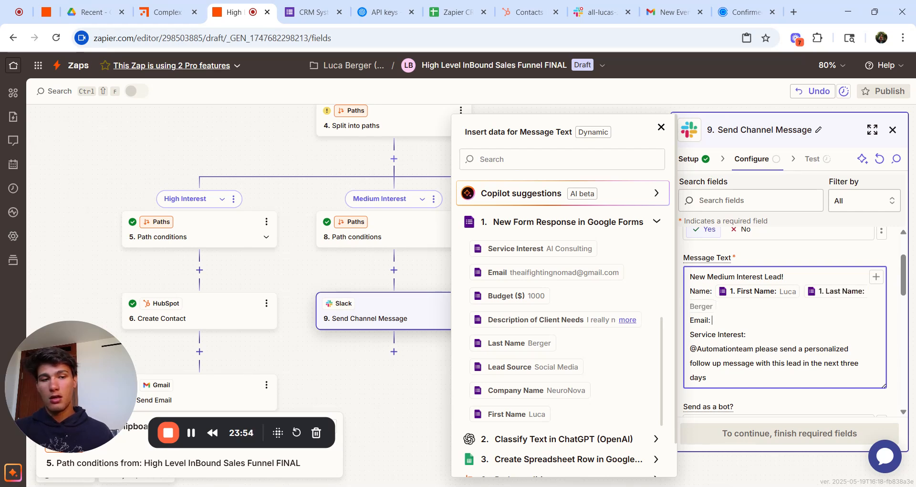
pyautogui.click(574, 272)
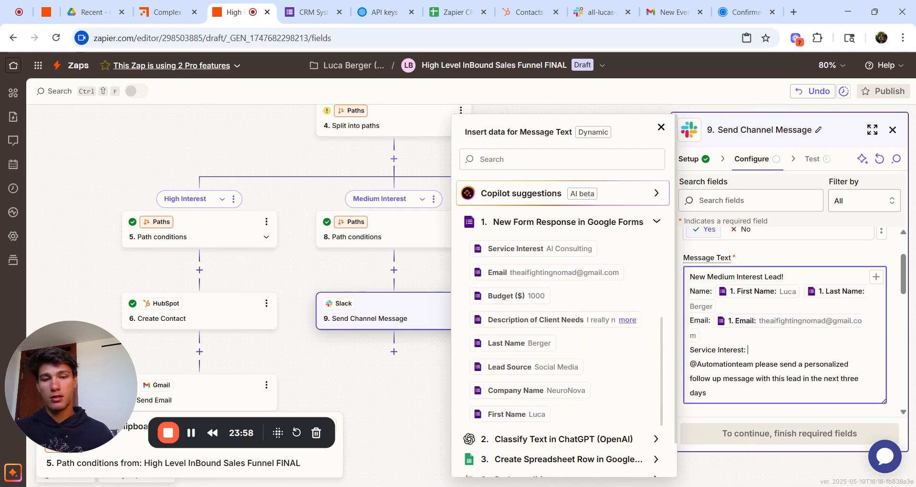
pyautogui.click(649, 248)
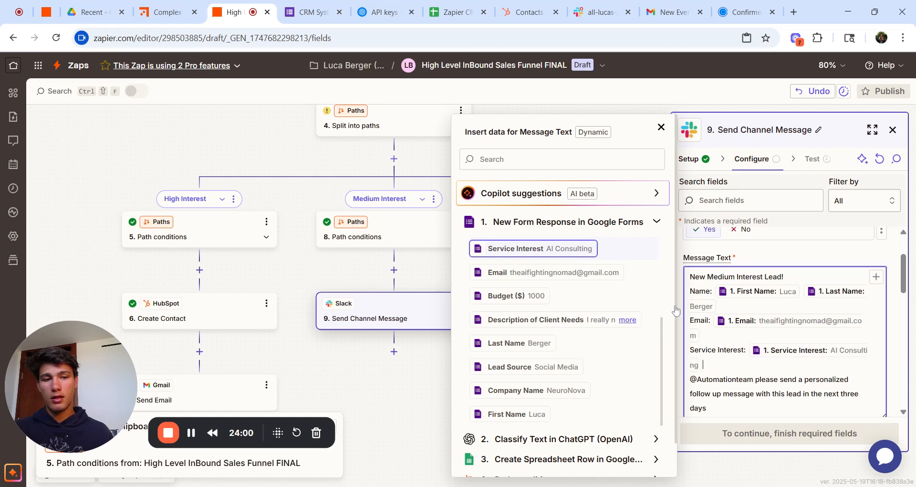
pyautogui.scroll(-2, 750, 375)
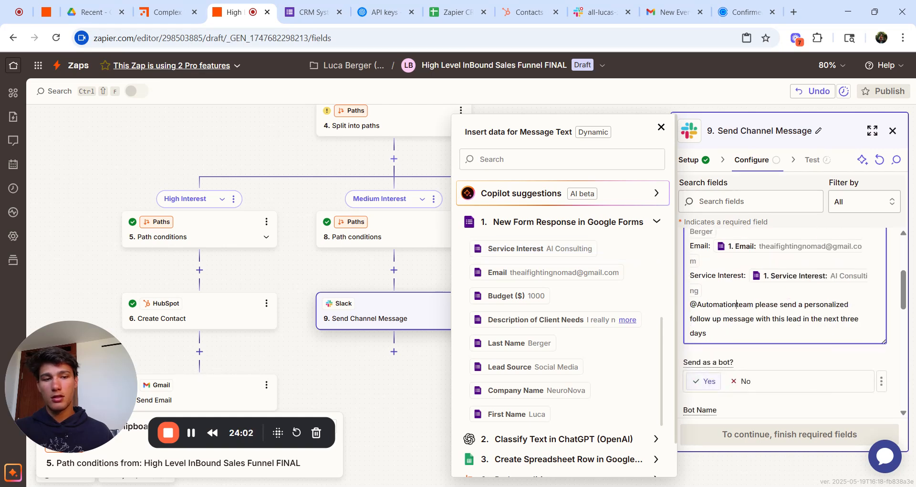
pyautogui.moveTo(736, 304); pyautogui.dragTo(702, 305)
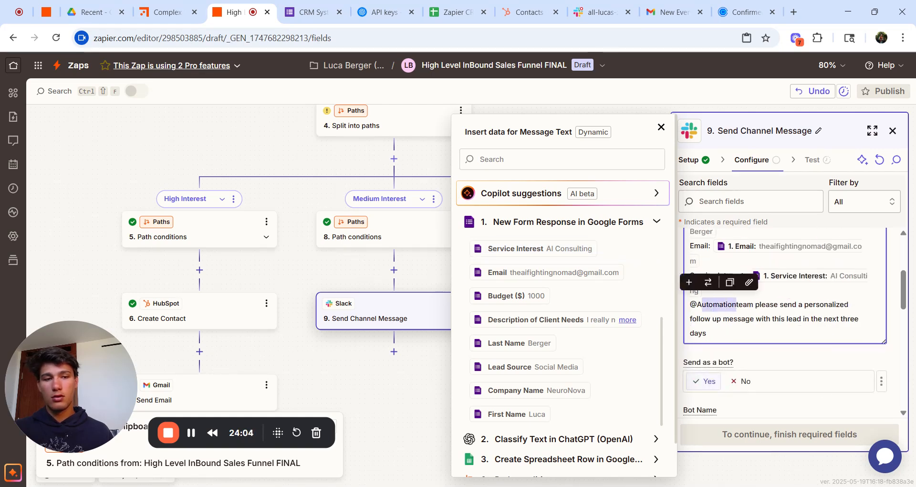
pyautogui.click(702, 303)
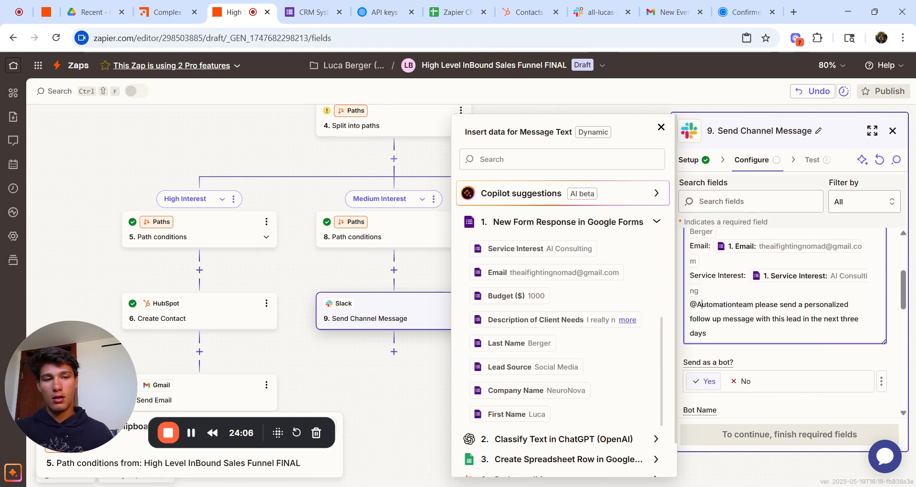
pyautogui.press('BackSpace')
pyautogui.press('Delete')
pyautogui.press('Delete')
pyautogui.press('Delete')
pyautogui.press('Delete')
pyautogui.press('Delete')
pyautogui.press('Delete')
pyautogui.press('Delete')
pyautogui.press('Delete')
pyautogui.press('Delete')
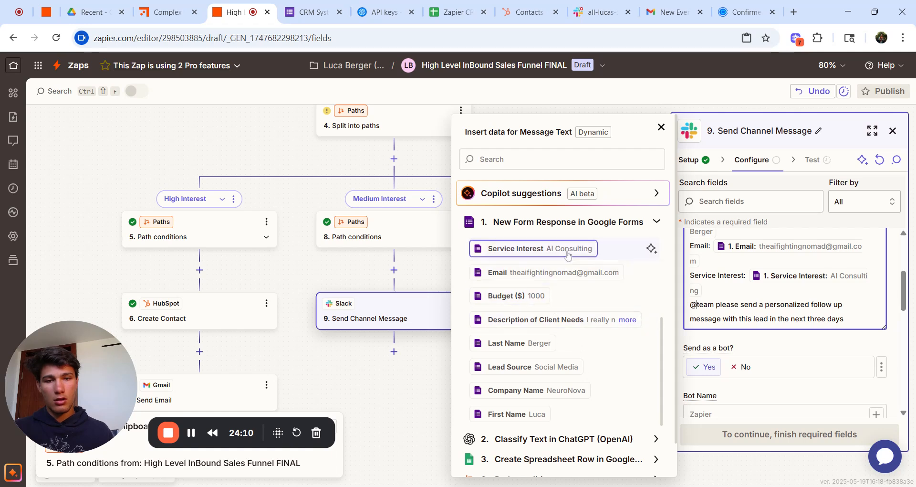
pyautogui.click(539, 248)
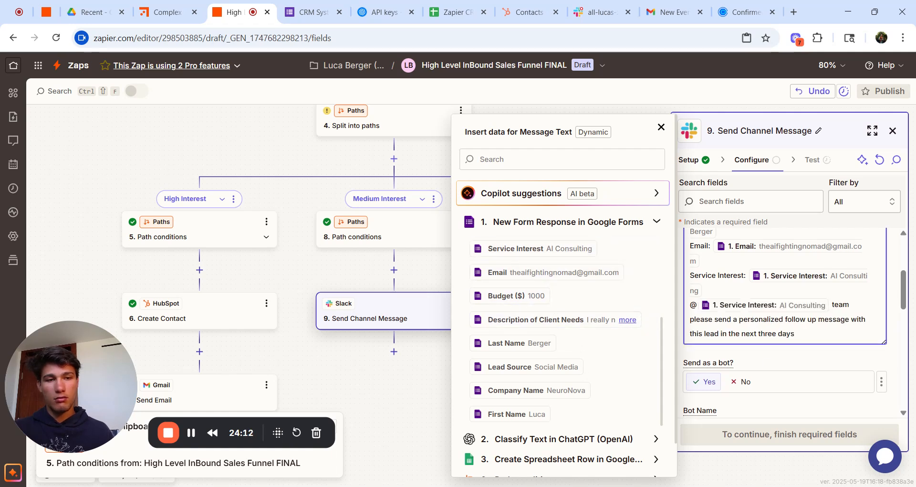
pyautogui.scroll(-1, 785, 321)
pyautogui.click(785, 321)
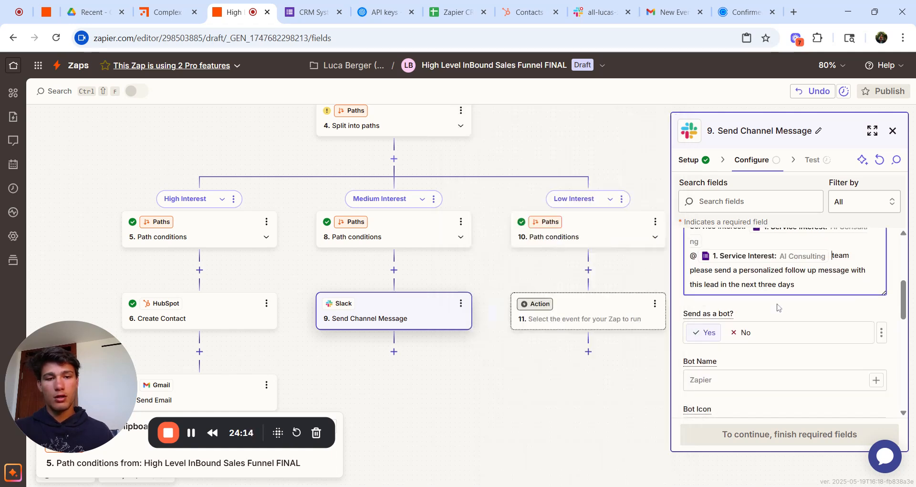
pyautogui.scroll(-3, 778, 307)
pyautogui.scroll(-5, 778, 306)
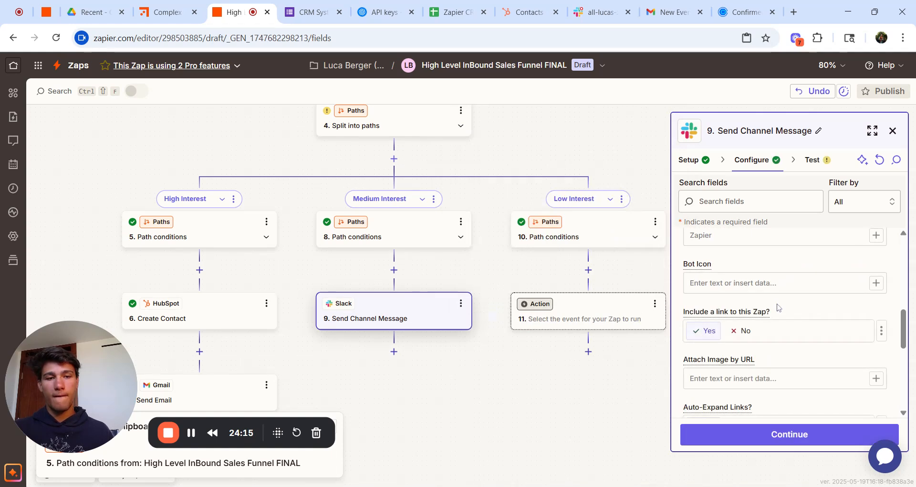
# Step: Continue to testing, send a test Medium Interest message to Slack, and view it
pyautogui.click(764, 431)
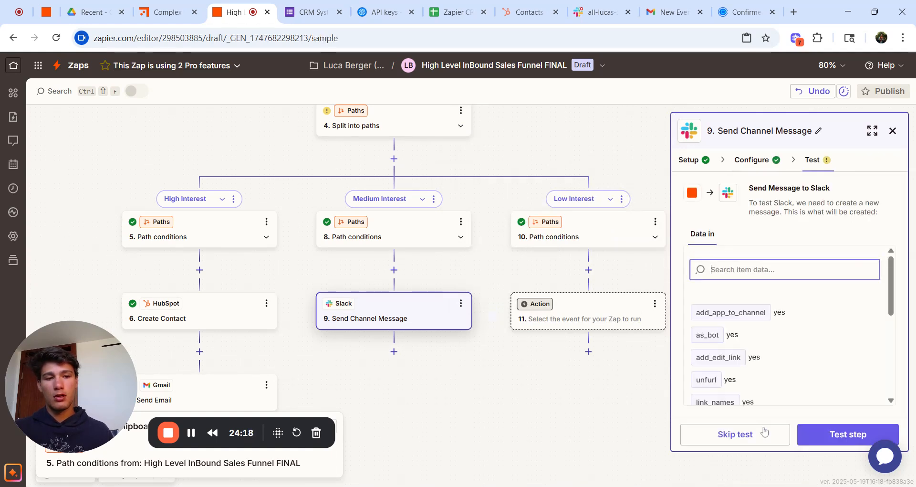
pyautogui.click(826, 440)
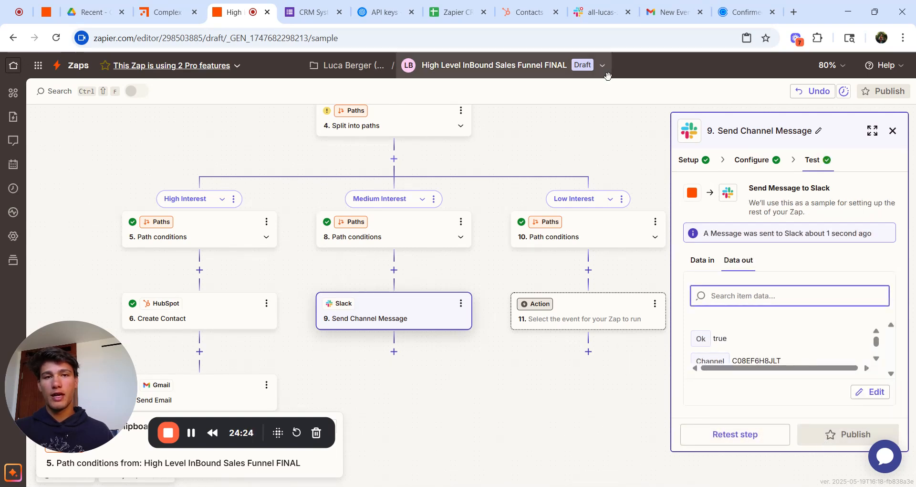
pyautogui.click(602, 12)
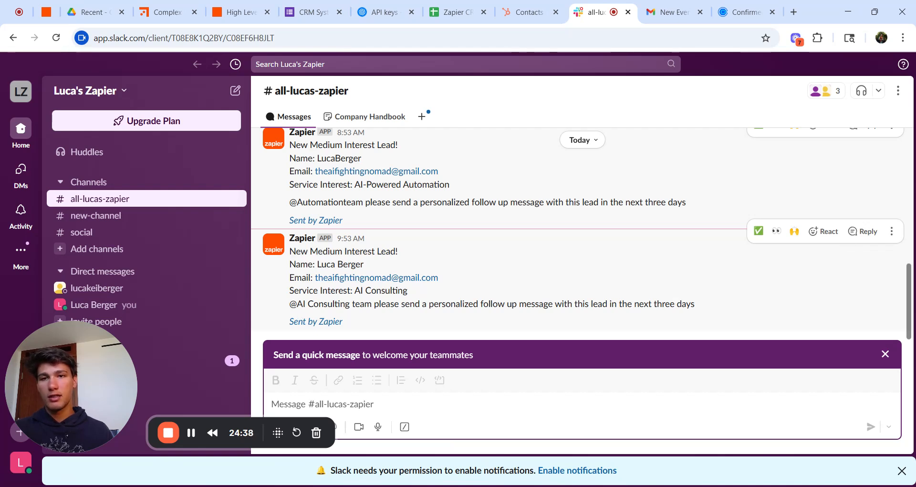
# Step: Return to the High Level InBound Sales Funnel FINAL zap in the Zapier editor
pyautogui.click(245, 6)
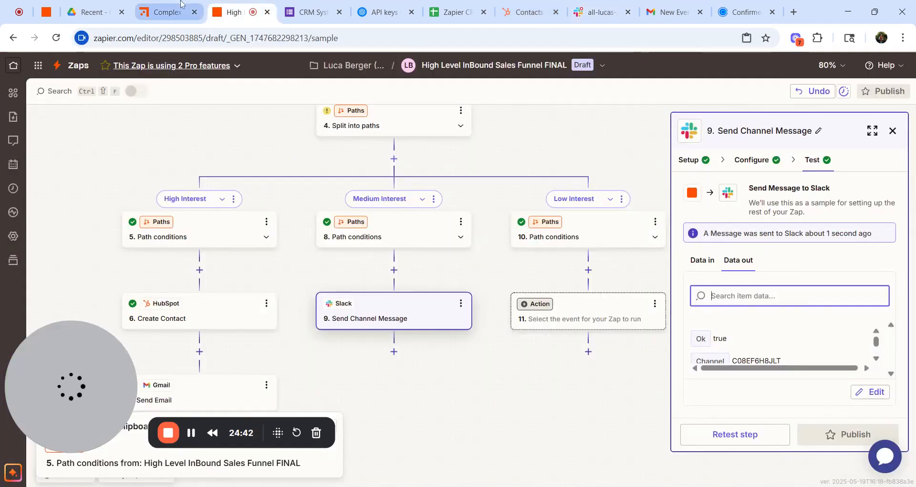
# Step: Add a Gmail step after the Medium Interest Slack message
pyautogui.click(181, 6)
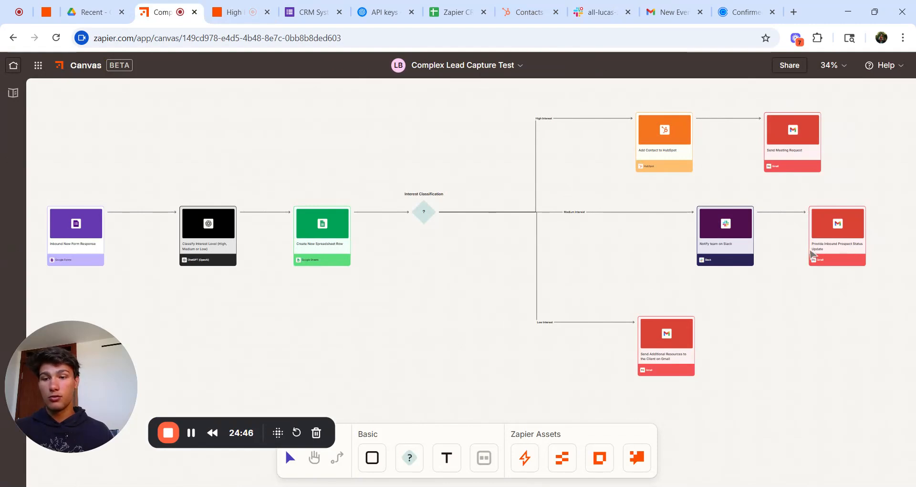
pyautogui.click(236, 12)
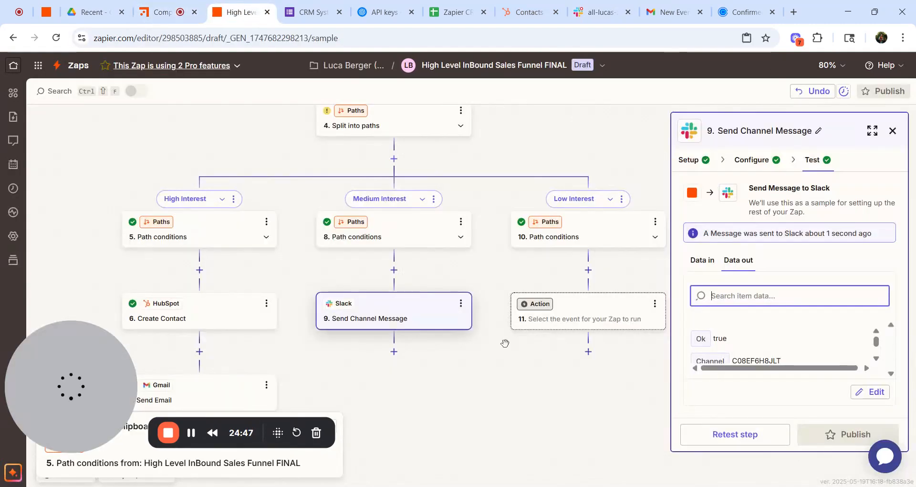
pyautogui.click(393, 350)
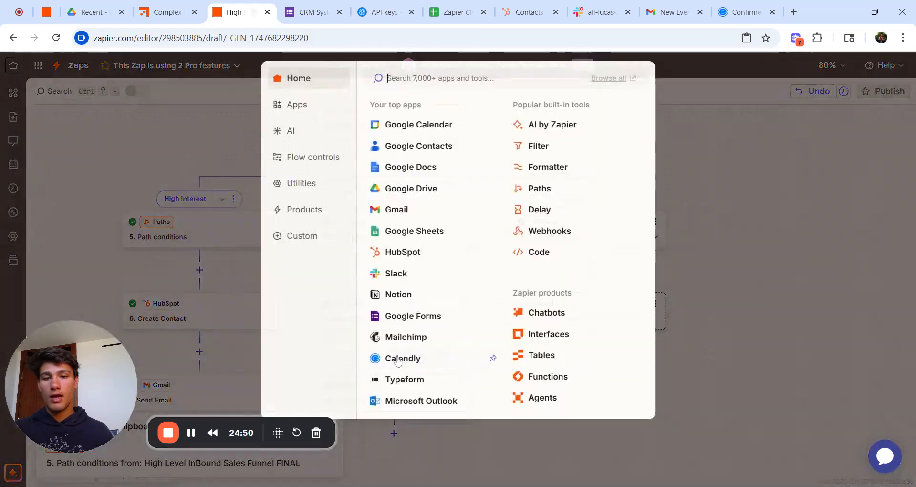
pyautogui.click(396, 210)
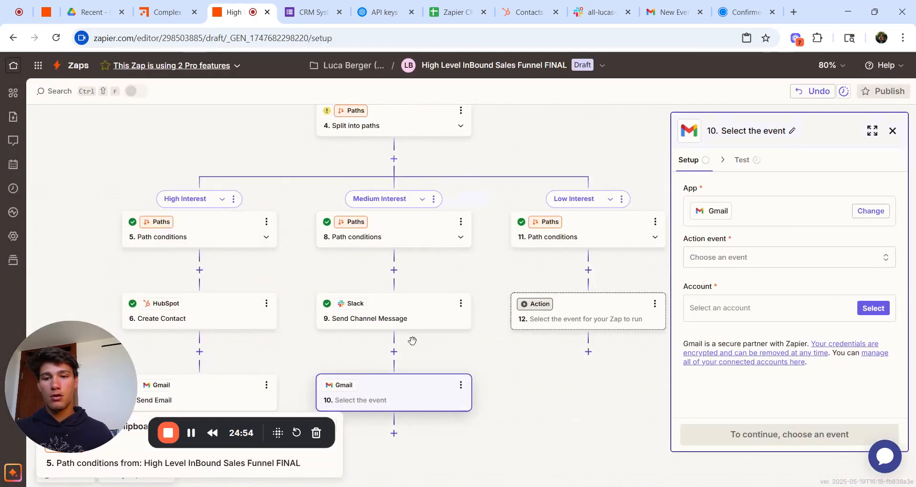
# Step: Remove an accidental duplicate of the High Interest Send Email step
pyautogui.click(266, 386)
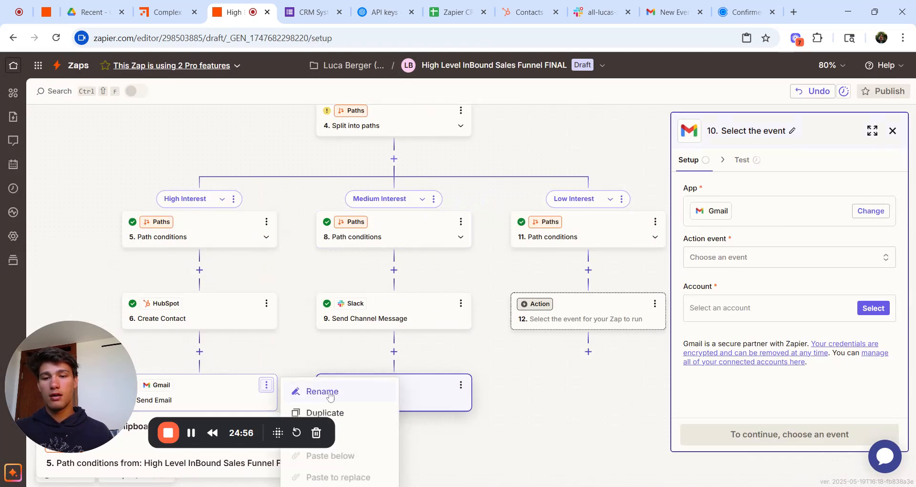
pyautogui.click(364, 418)
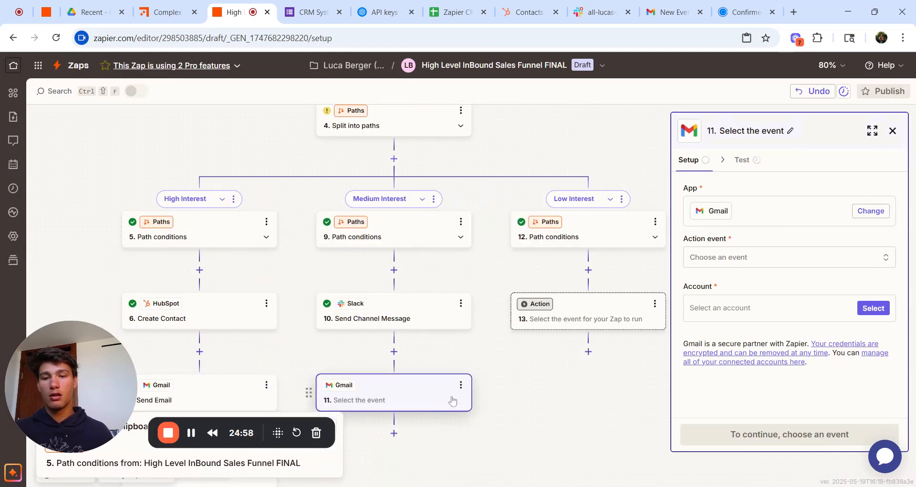
pyautogui.scroll(-2, 466, 390)
pyautogui.scroll(-2, 467, 389)
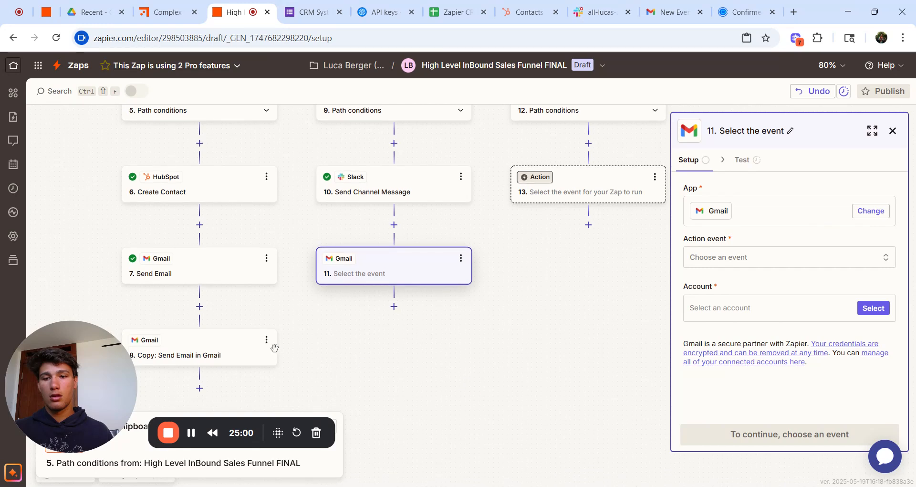
pyautogui.click(266, 339)
pyautogui.click(392, 473)
pyautogui.click(393, 474)
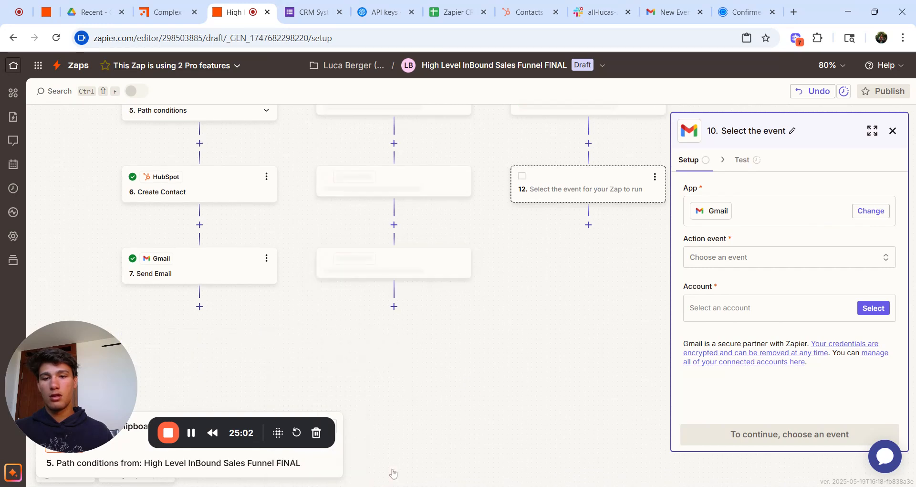
# Step: Copy step 7's Send Email setup for pasting into the new Gmail step
pyautogui.click(267, 259)
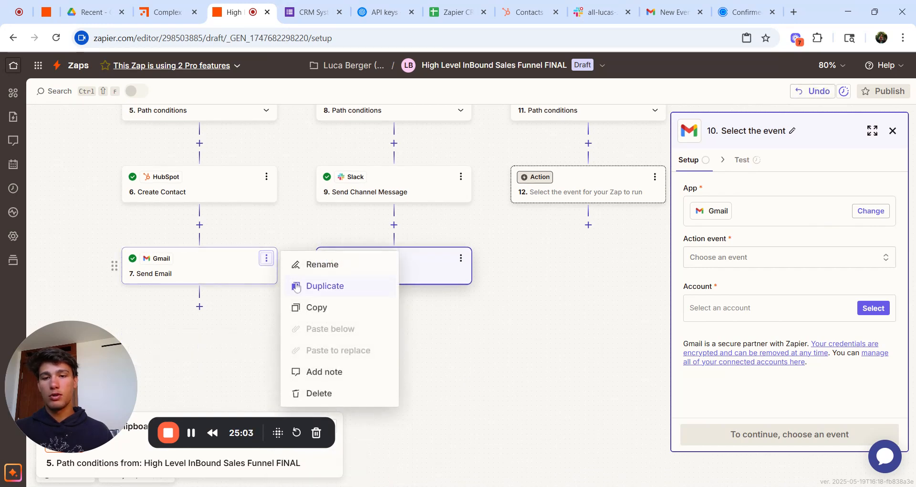
pyautogui.click(309, 306)
pyautogui.click(460, 259)
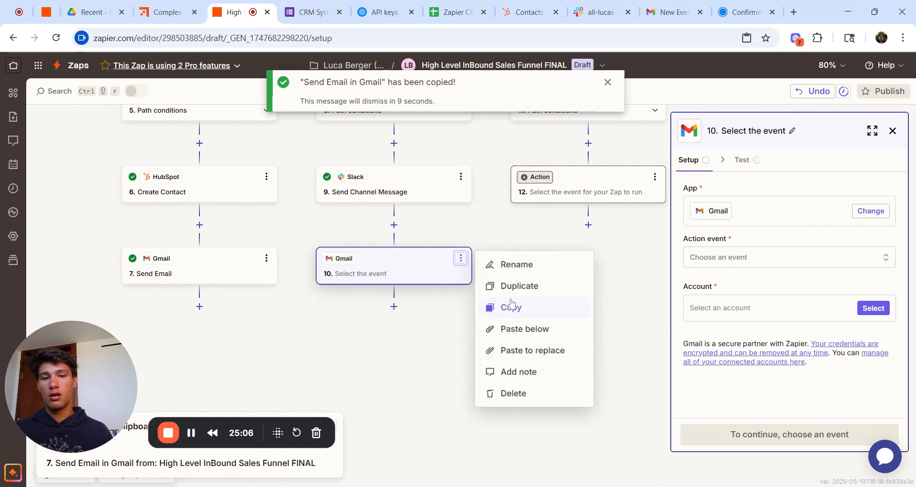
# Step: Fill step 10 with the copied Gmail email and change its subject to 'Thank You For Your Interest'
pyautogui.click(521, 349)
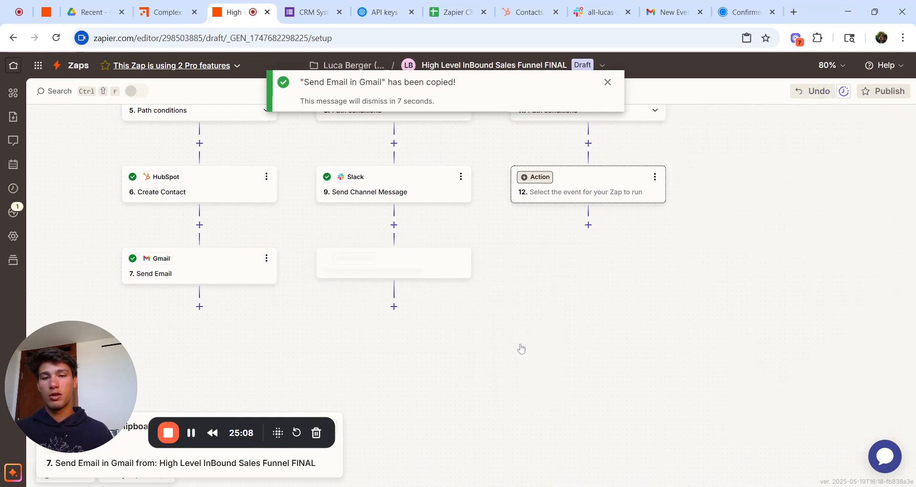
pyautogui.click(744, 161)
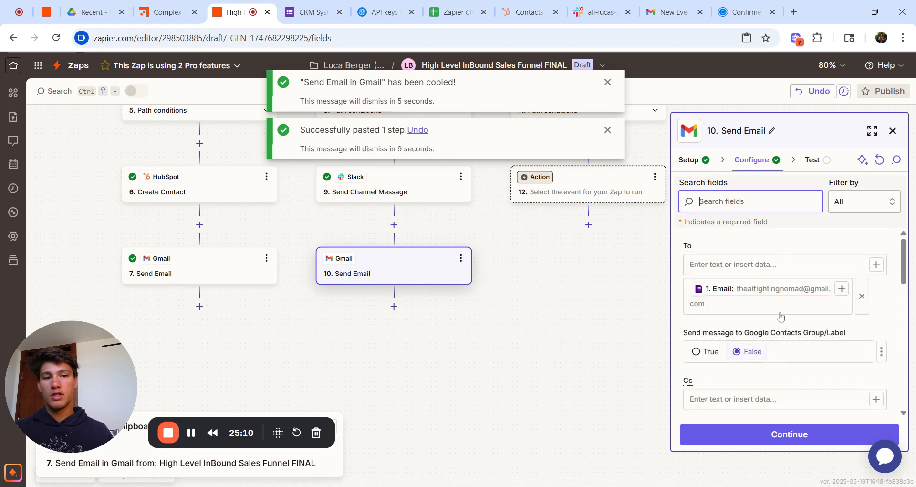
pyautogui.scroll(-5, 782, 325)
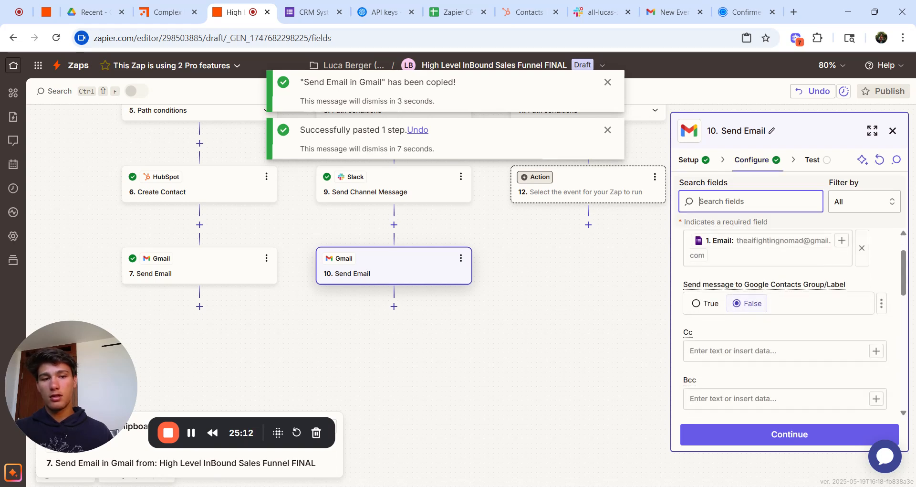
pyautogui.scroll(-3, 783, 281)
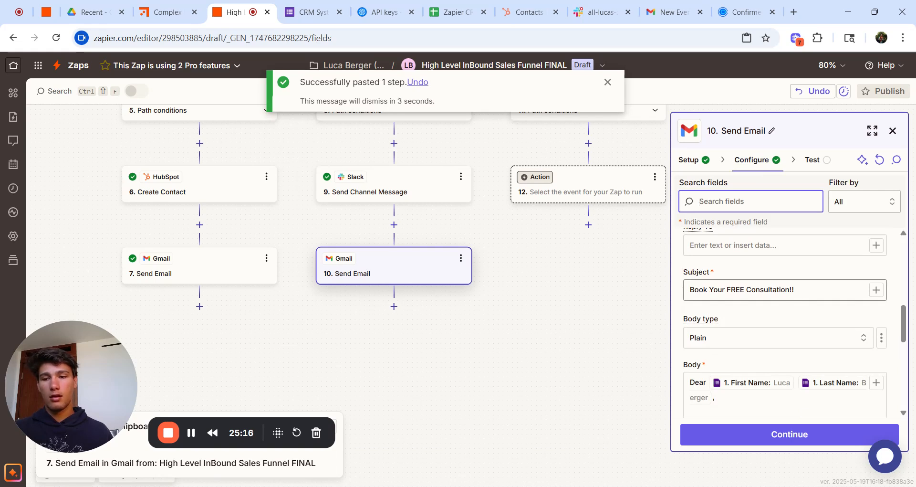
pyautogui.tripleClick(742, 289)
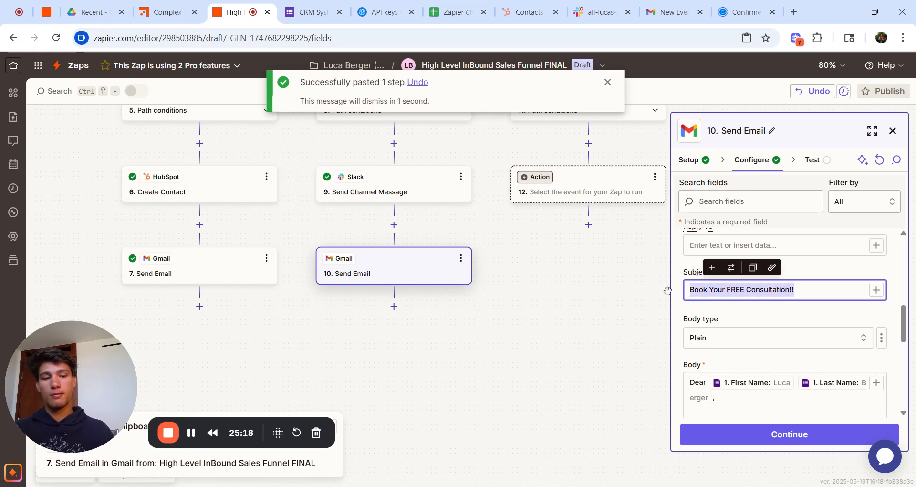
pyautogui.press('BackSpace')
pyautogui.write('Thank You FO')
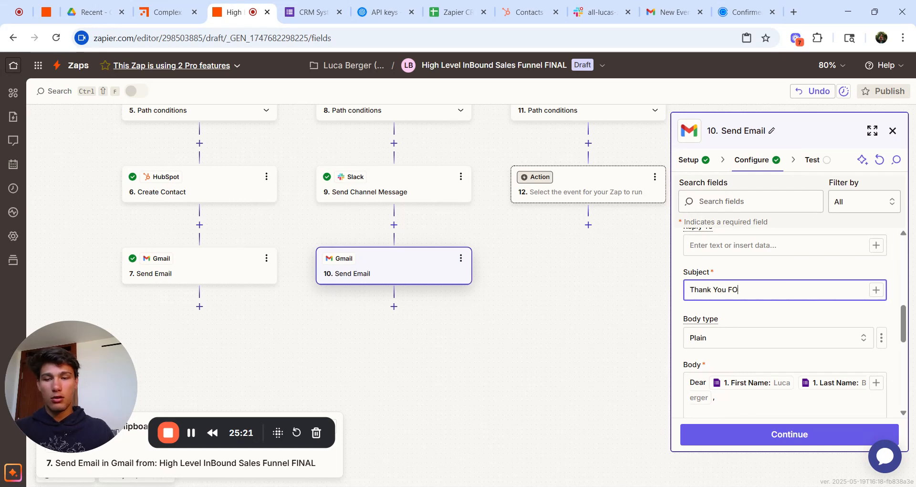
pyautogui.press('BackSpace')
pyautogui.write('or')
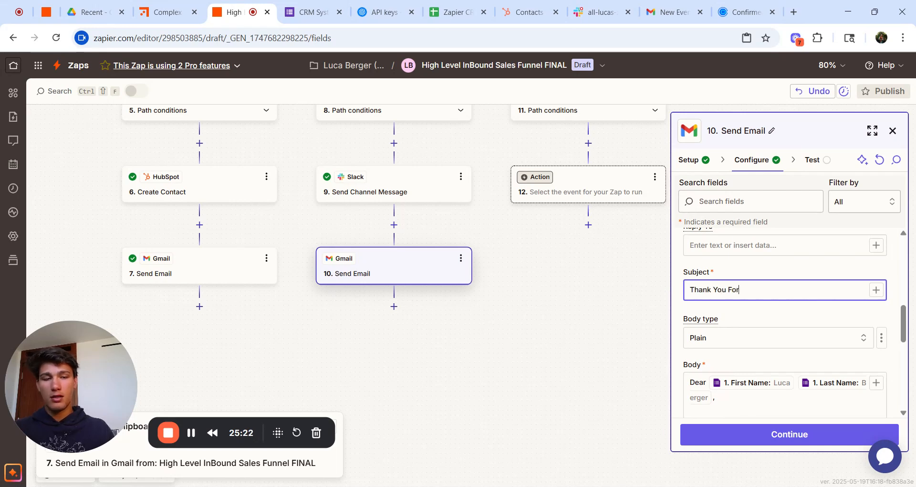
pyautogui.write(' Your I')
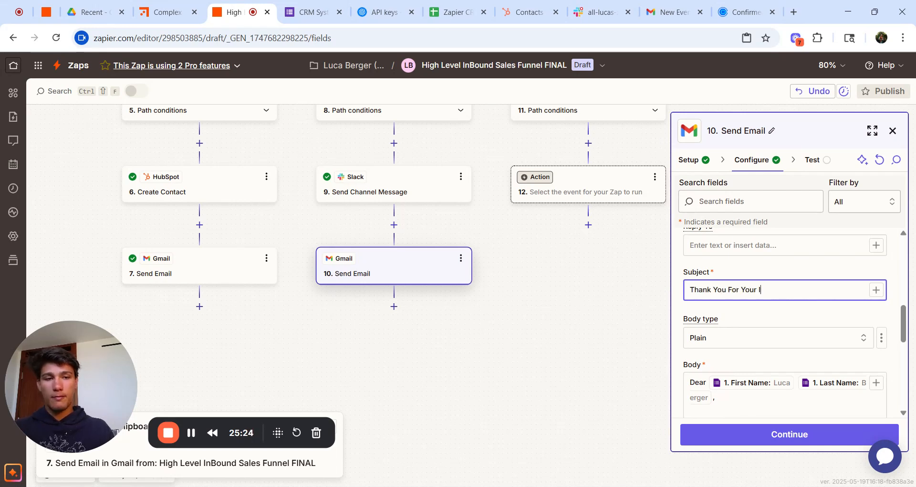
pyautogui.write('Nteterest')
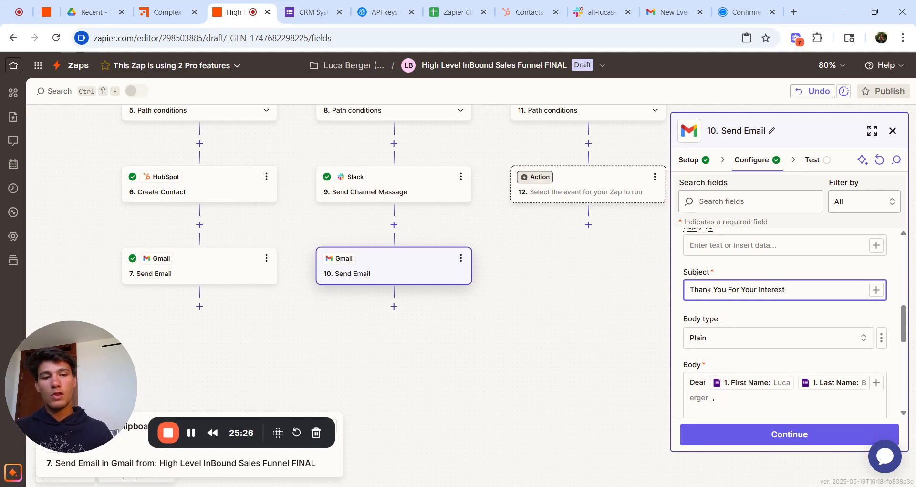
pyautogui.scroll(-3, 771, 357)
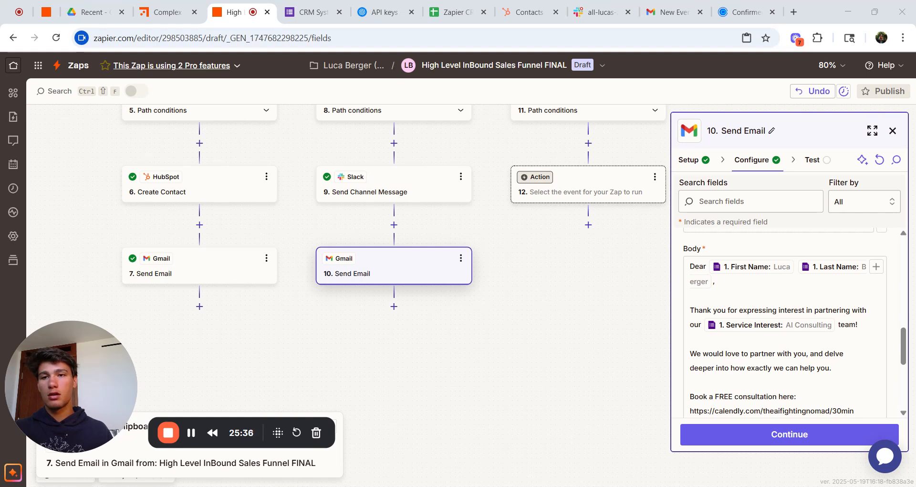
# Step: Replace the email body with the new text, greeting the lead by First Name and Last Name after 'Dear'
pyautogui.hotkey('ctrl', 'a')
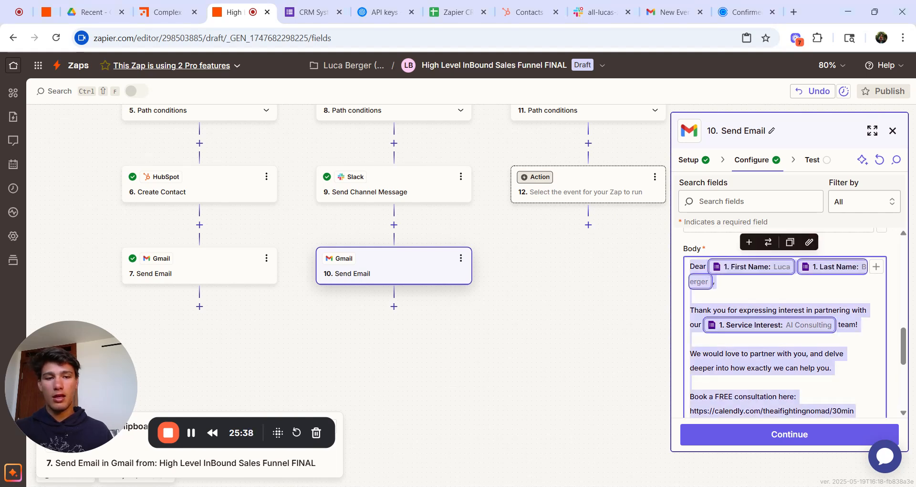
pyautogui.hotkey('ctrl', 'End')
pyautogui.press('BackSpace')
pyautogui.scroll(3, 785, 325)
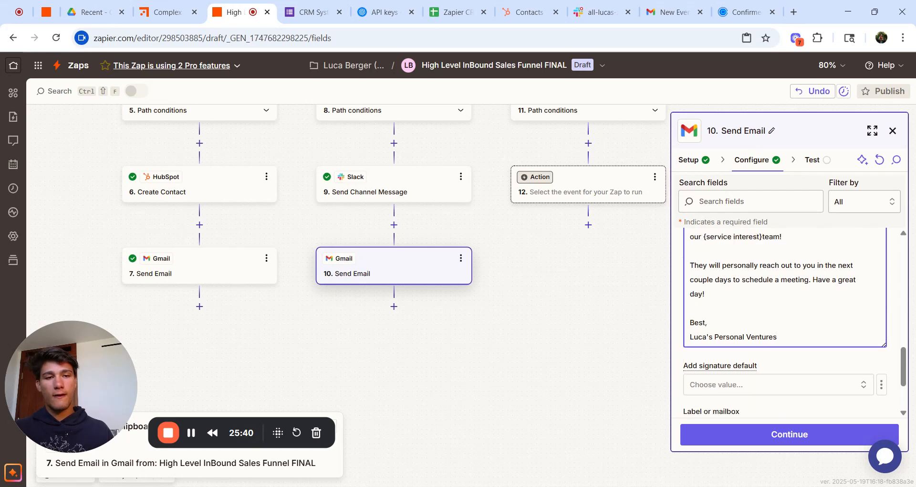
pyautogui.press('BackSpace')
pyautogui.press('BackSpace')
pyautogui.press('BackSpace')
pyautogui.press('BackSpace')
pyautogui.press('BackSpace')
pyautogui.press('BackSpace')
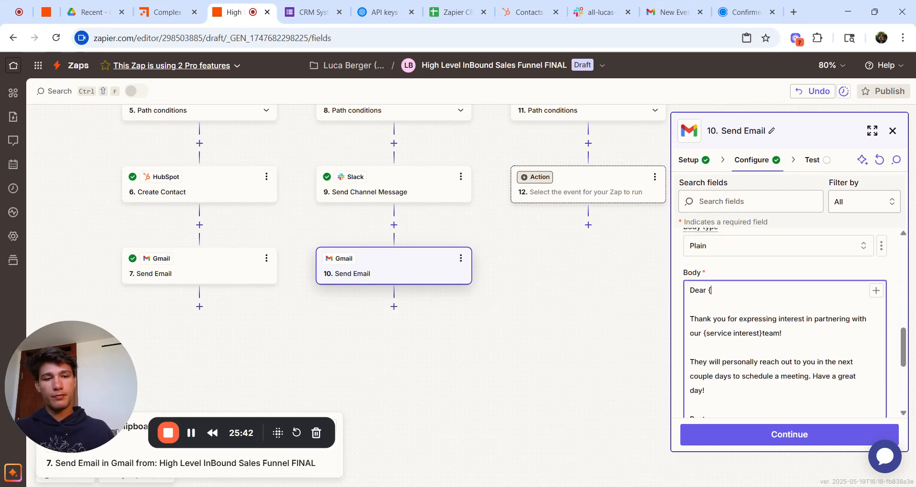
pyautogui.click(876, 290)
pyautogui.click(561, 361)
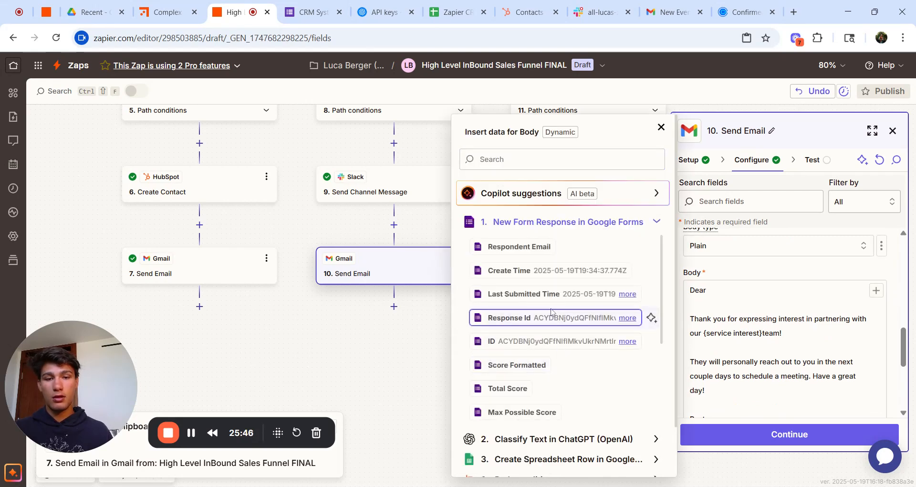
pyautogui.scroll(-5, 550, 317)
pyautogui.click(532, 414)
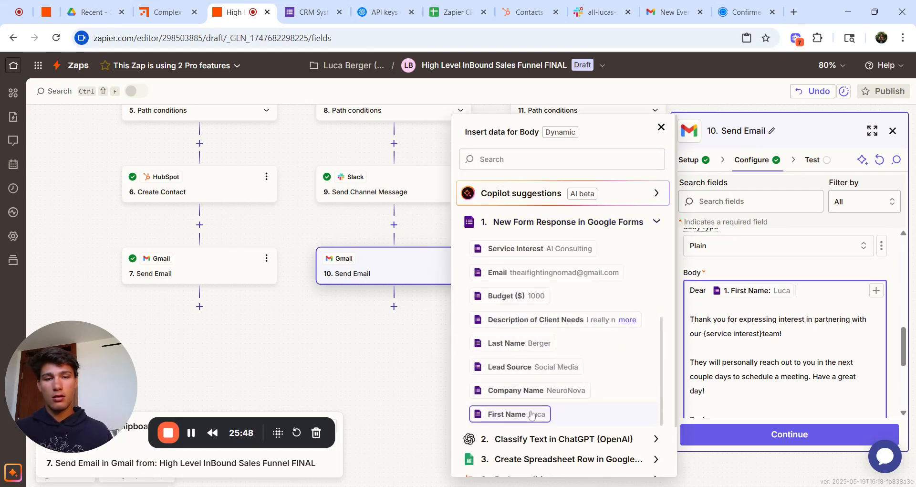
pyautogui.scroll(1, 532, 414)
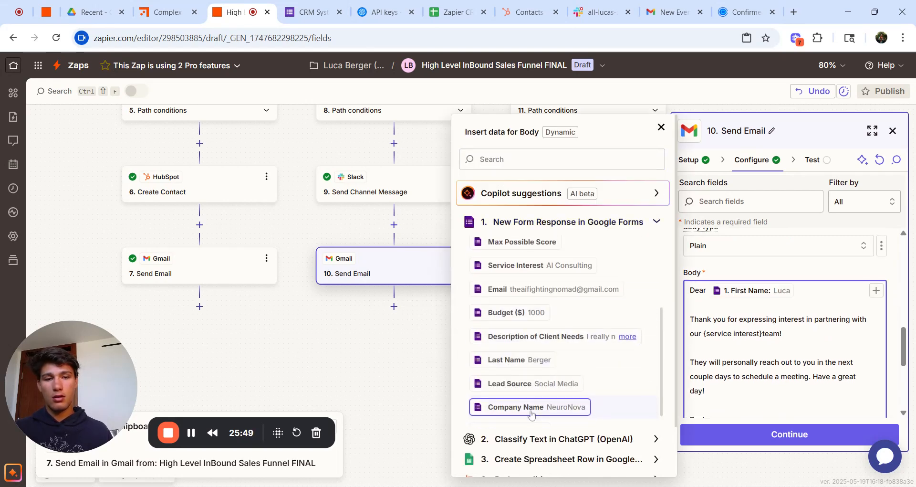
pyautogui.click(546, 366)
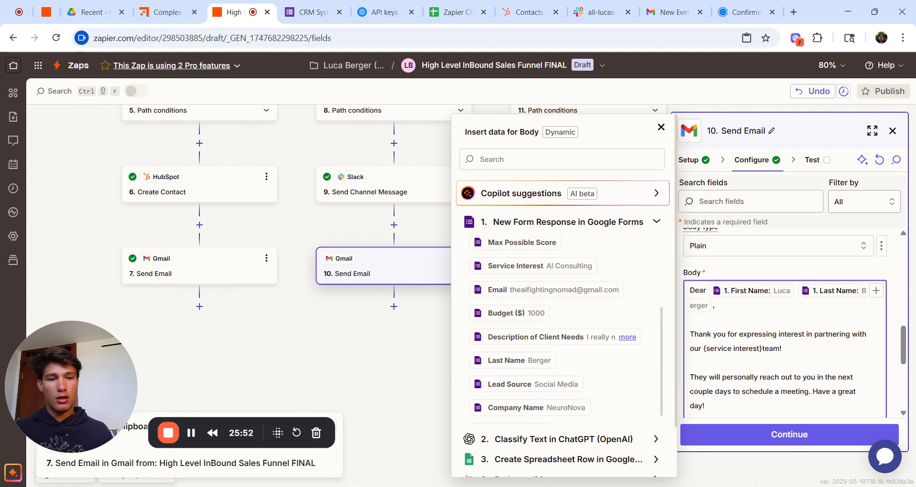
# Step: Swap the {service interest} placeholder for the form's Service Interest field, then check Slack
pyautogui.moveTo(763, 347); pyautogui.dragTo(703, 348)
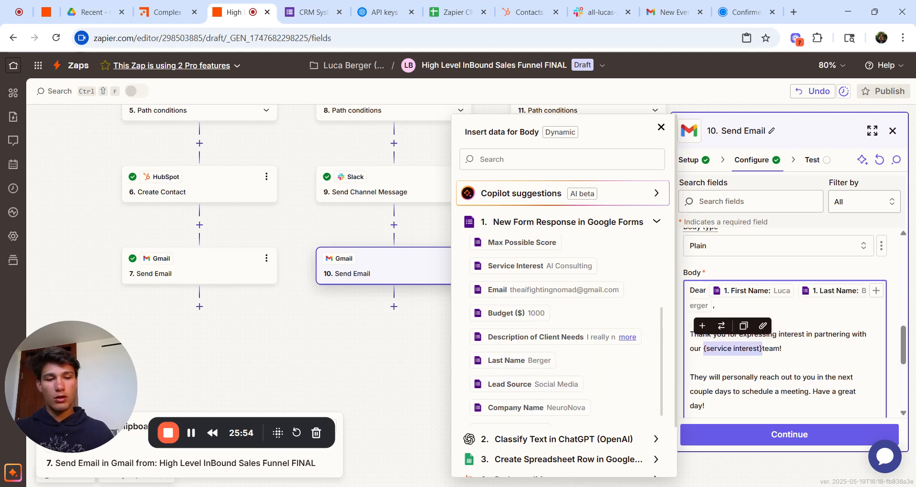
pyautogui.press('BackSpace')
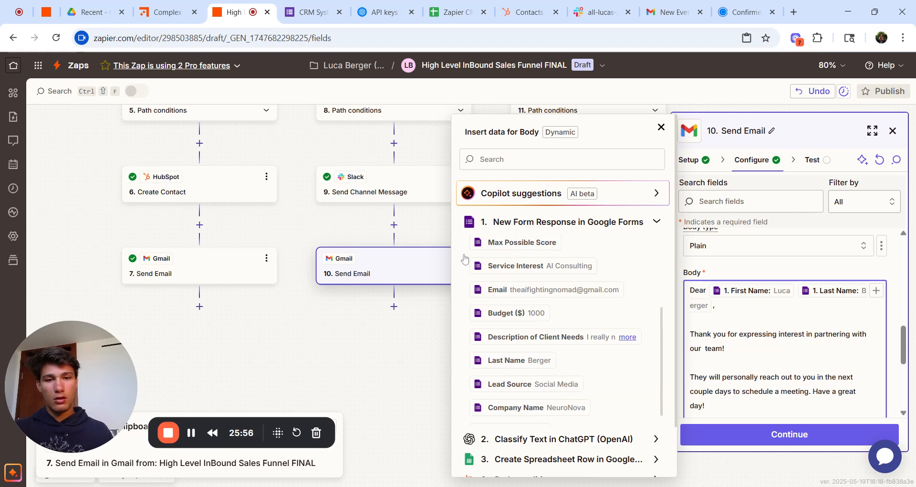
pyautogui.click(651, 266)
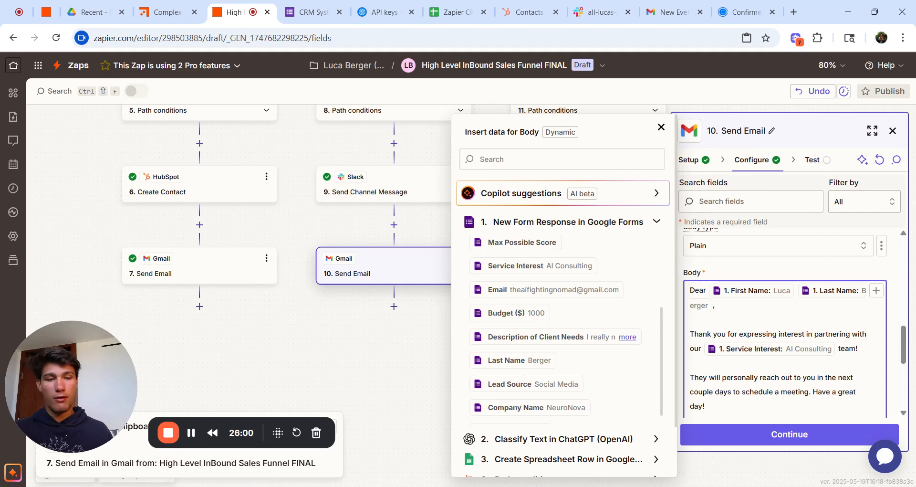
pyautogui.scroll(-2, 792, 322)
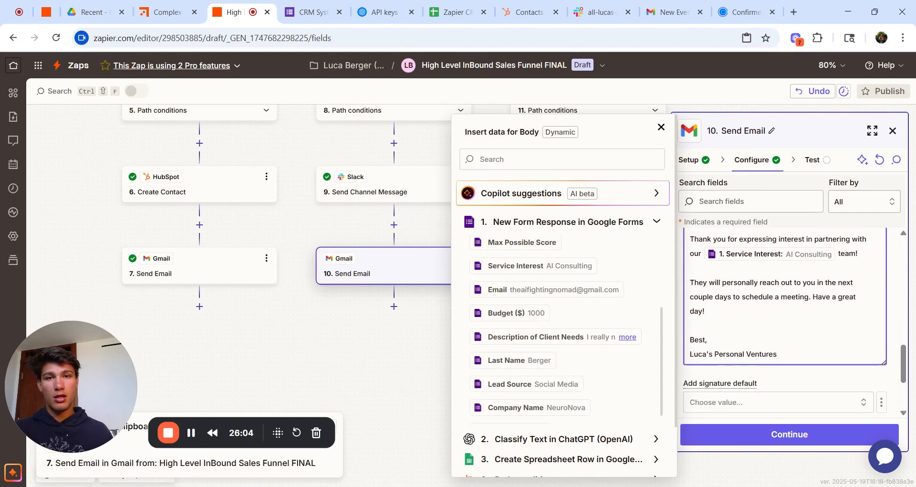
pyautogui.click(596, 12)
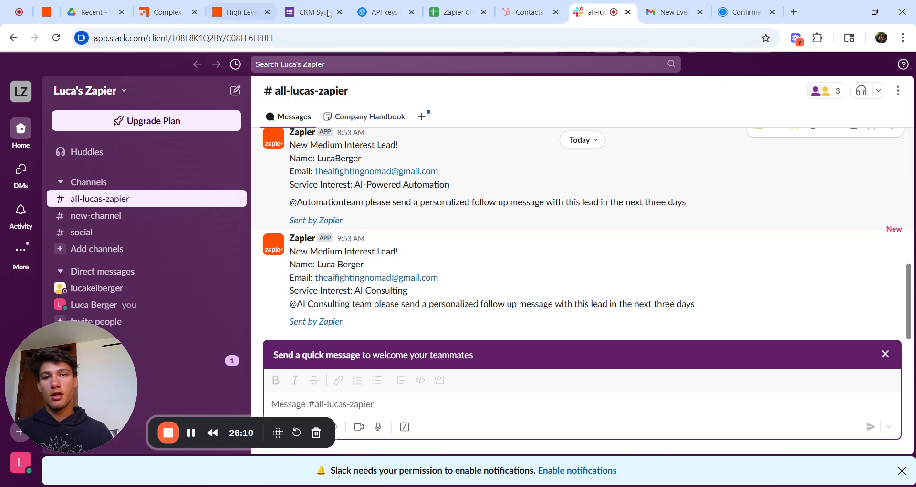
# Step: Return from Slack to the 'High Level' Zapier editor tab
pyautogui.click(241, 12)
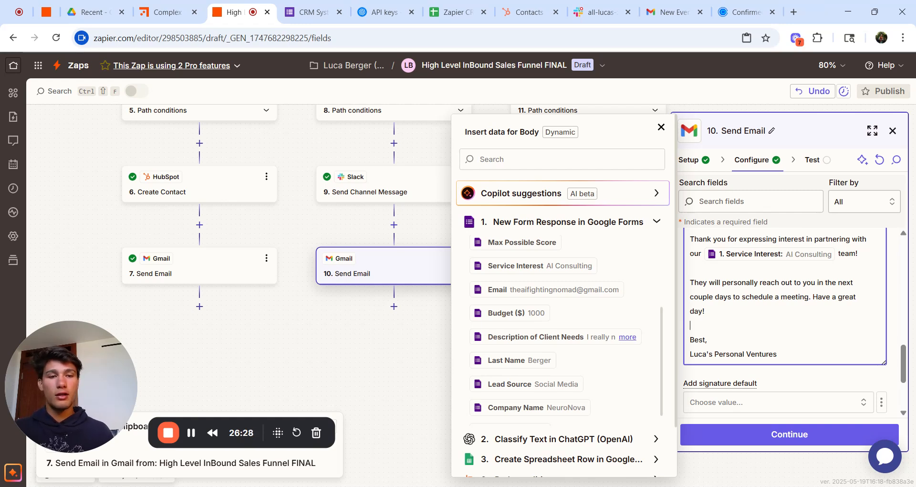
# Step: Continue past configuration and send a test email from step 10 through Gmail
pyautogui.click(775, 432)
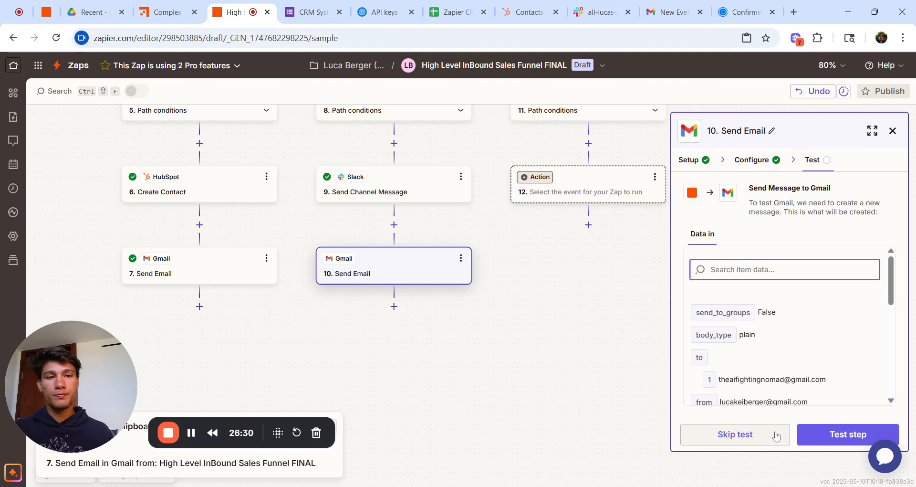
pyautogui.click(801, 435)
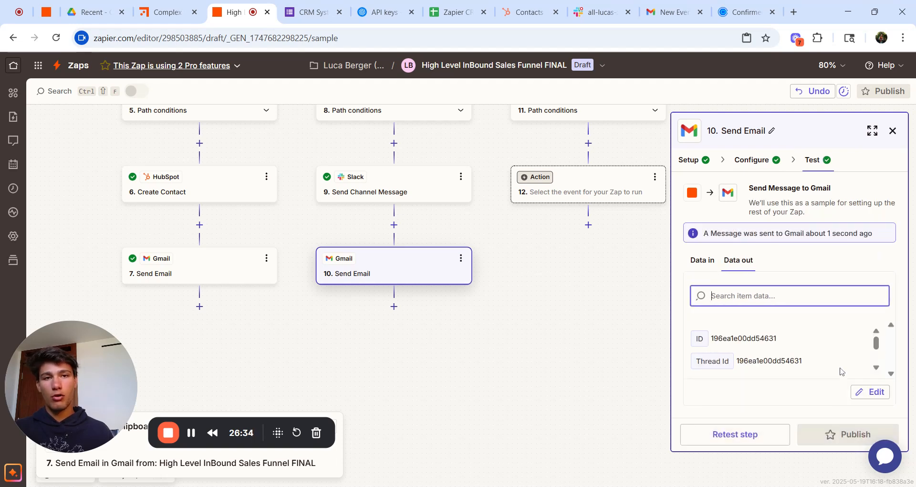
# Step: Open the new 'Thank You For Your Interest' email in the Gmail inbox, then return to the Complex Lead Capture Test canvas
pyautogui.click(671, 12)
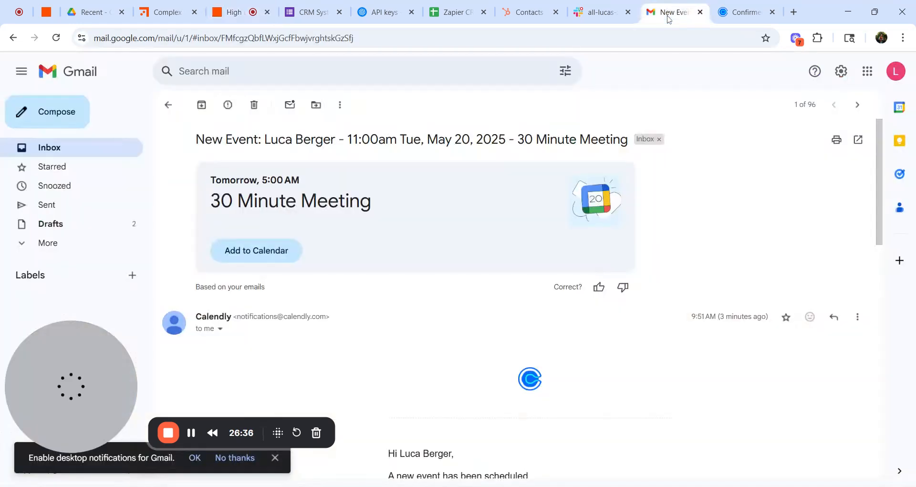
pyautogui.click(115, 151)
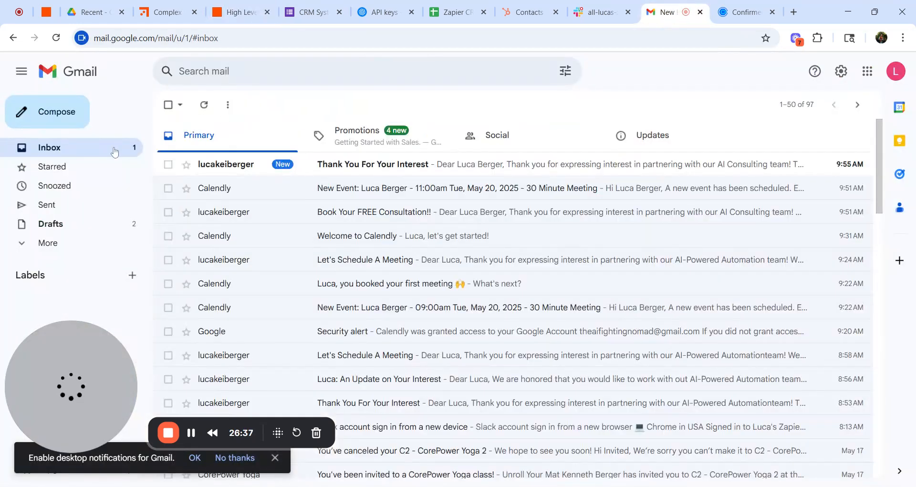
pyautogui.click(340, 165)
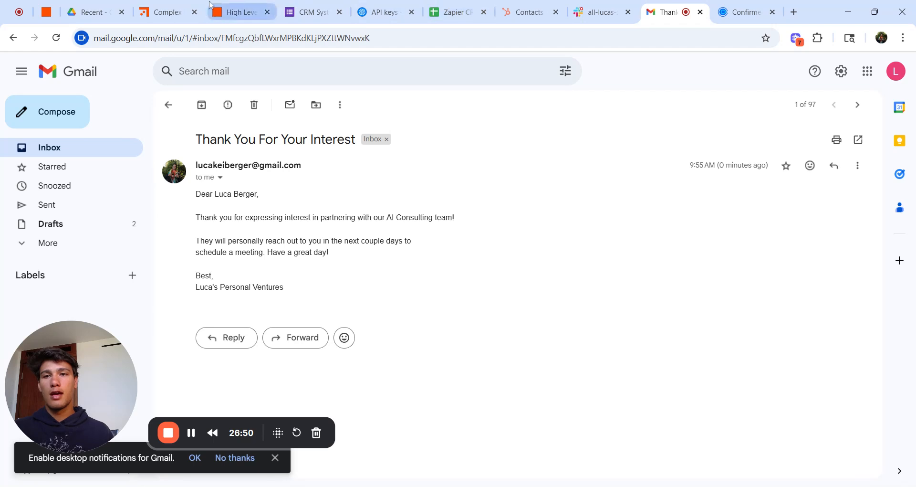
pyautogui.click(185, 6)
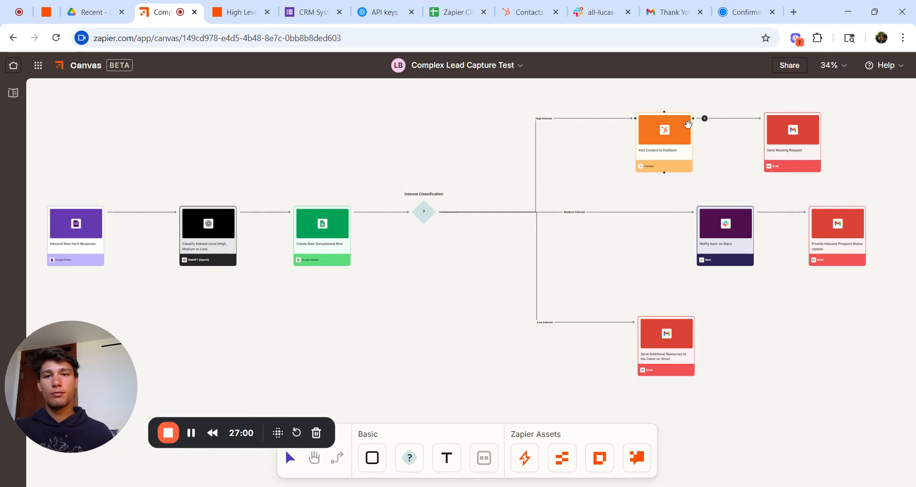
# Step: Fill empty action step 12 with the copied Gmail Send Email step and open its settings
pyautogui.click(233, 11)
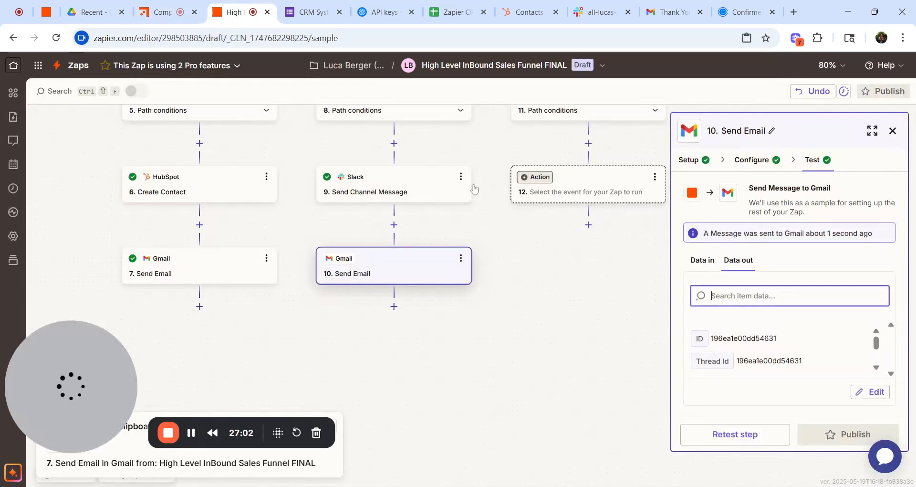
pyautogui.click(654, 177)
pyautogui.click(715, 268)
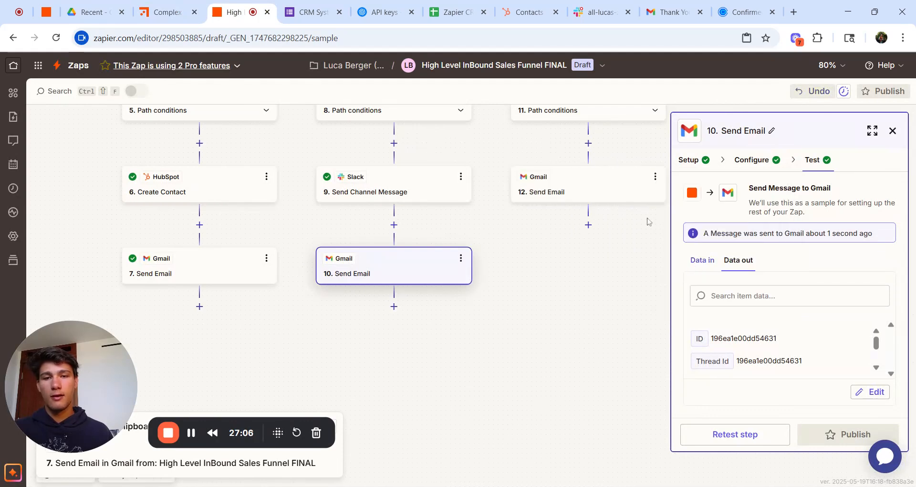
pyautogui.click(758, 160)
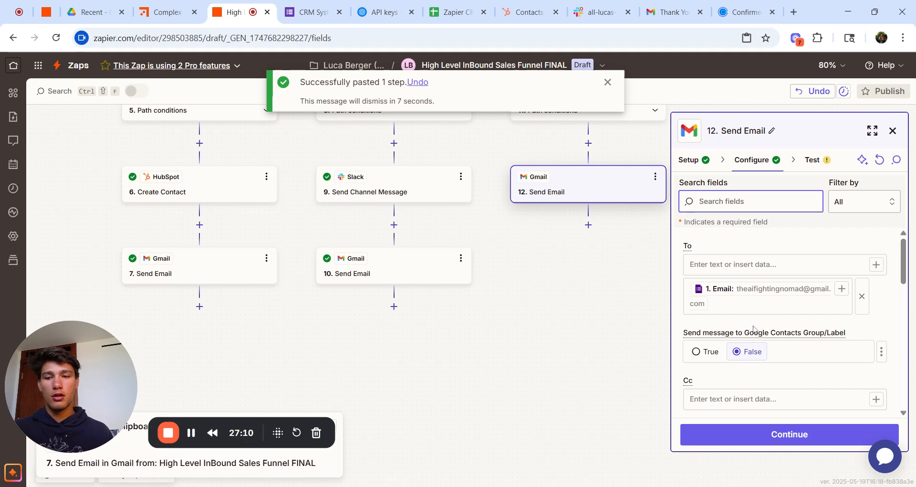
# Step: Replace the 'Book Your FREE Consultation!!' subject with 'Update on Your Interest'
pyautogui.scroll(-4, 754, 328)
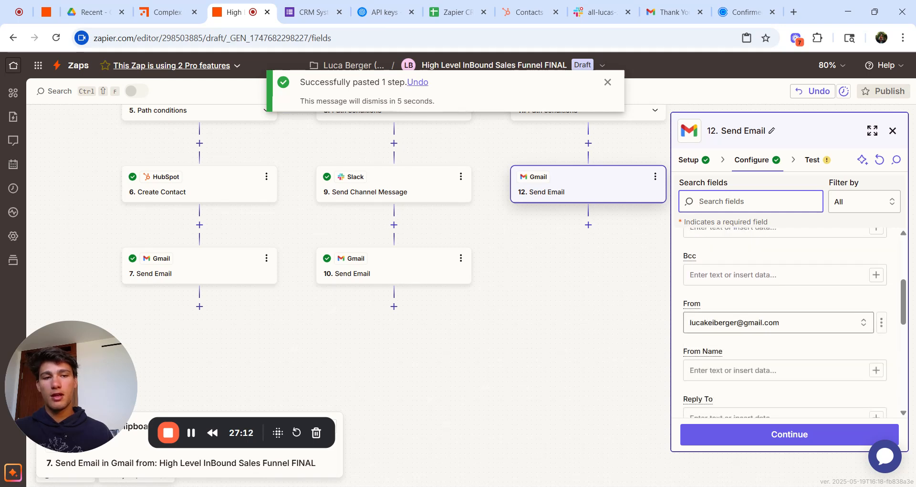
pyautogui.scroll(4, 754, 353)
pyautogui.scroll(-6, 754, 353)
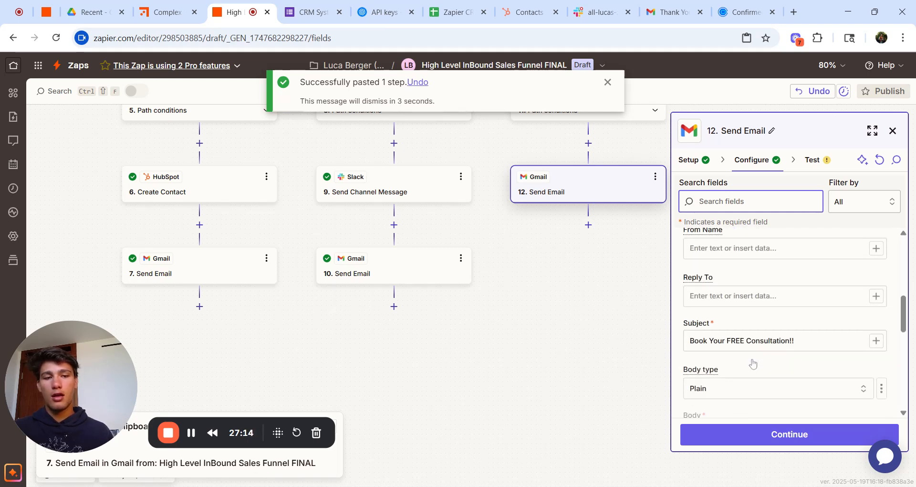
pyautogui.click(751, 340)
pyautogui.hotkey('ctrl', 'a')
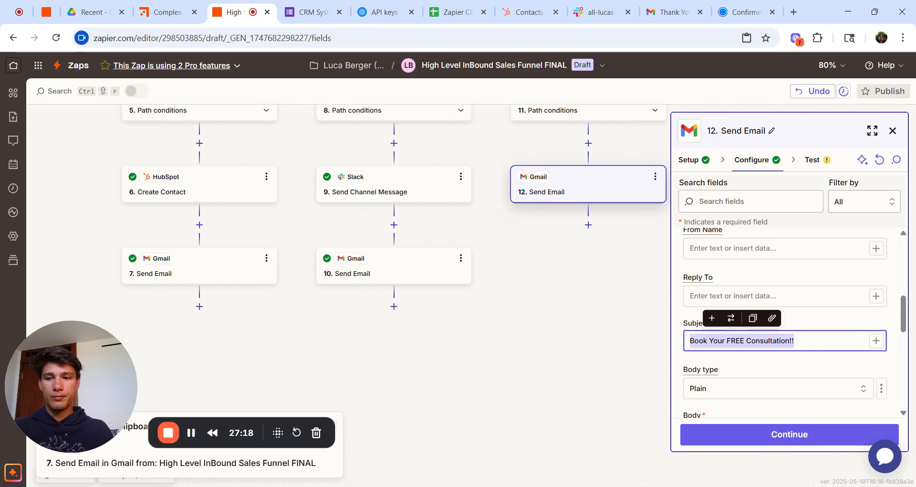
pyautogui.write('Update on')
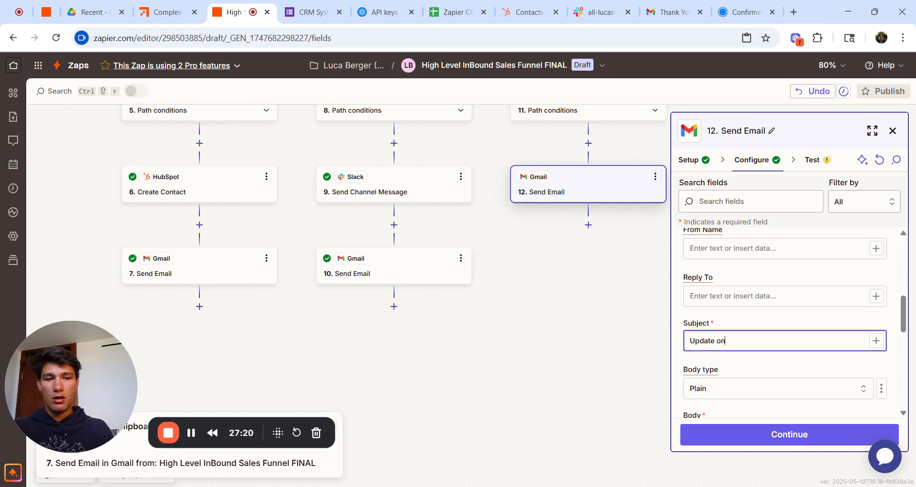
pyautogui.write(' Your I')
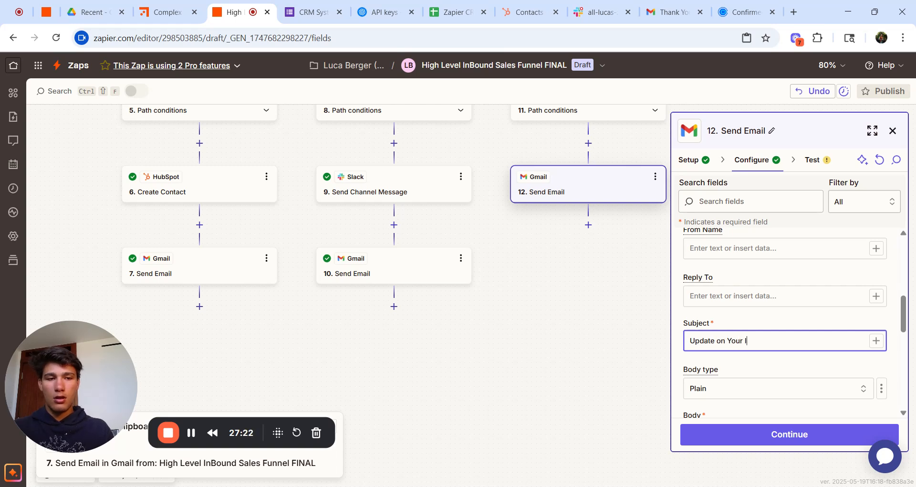
pyautogui.write('n')
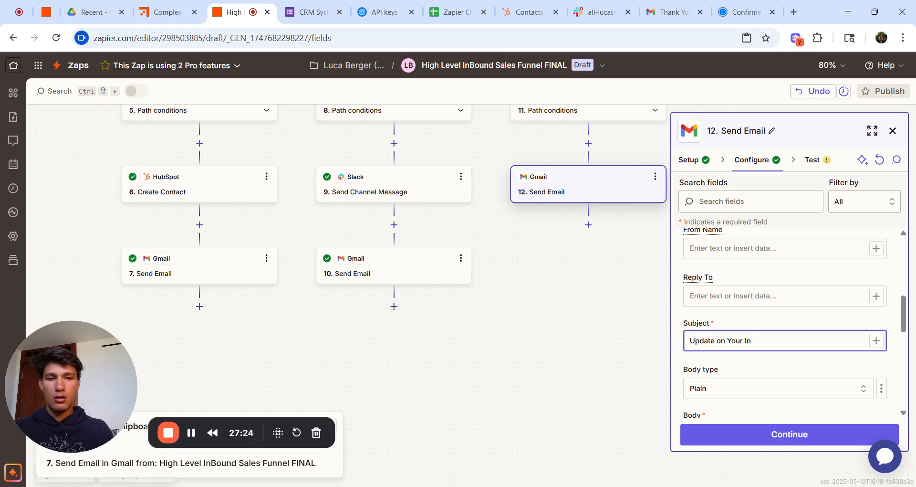
pyautogui.write('terest')
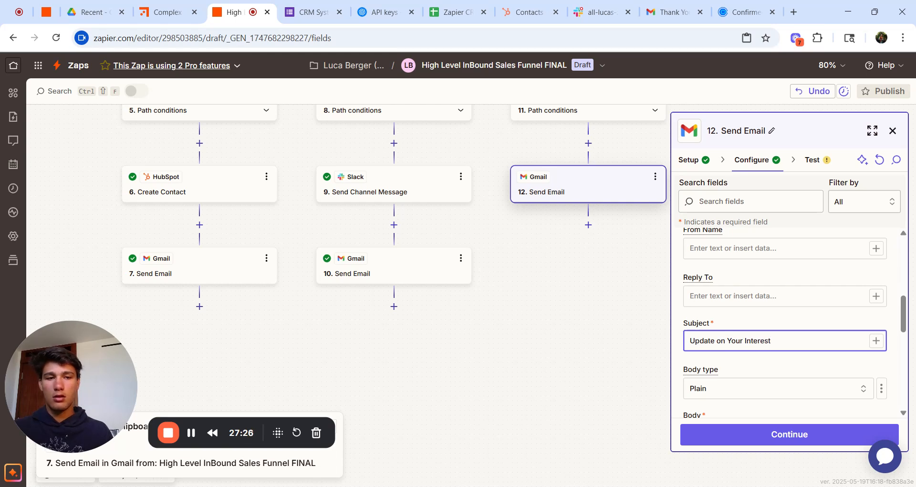
pyautogui.scroll(-2, 795, 321)
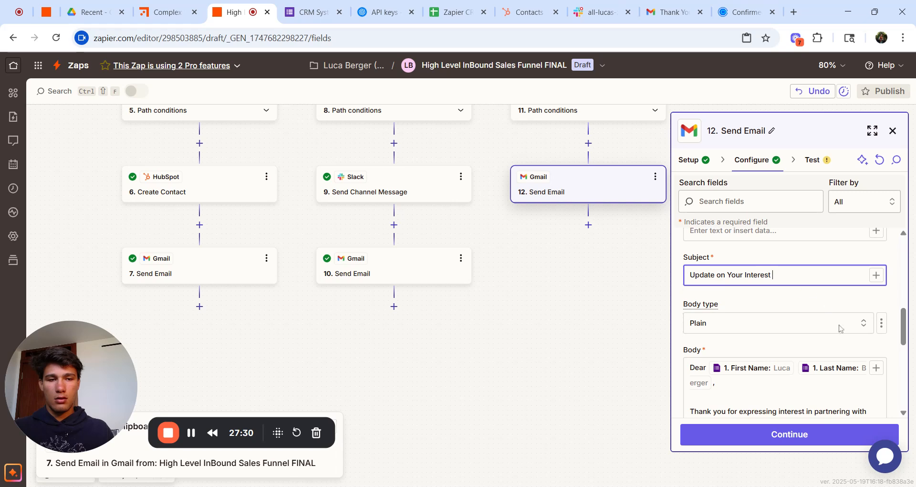
# Step: Replace the broken placeholder after 'Dear' with the lead's First Name and Last Name fields
pyautogui.scroll(-1, 811, 367)
pyautogui.click(685, 486)
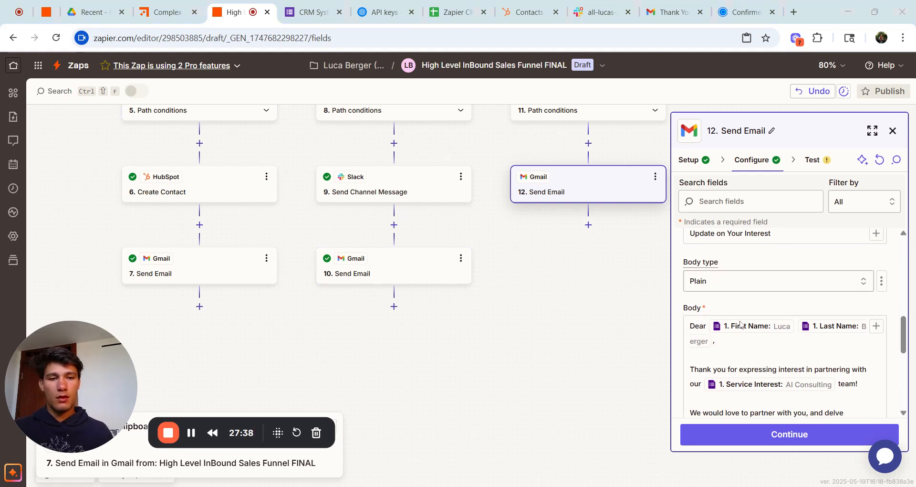
pyautogui.click(742, 336)
pyautogui.scroll(-10, 787, 325)
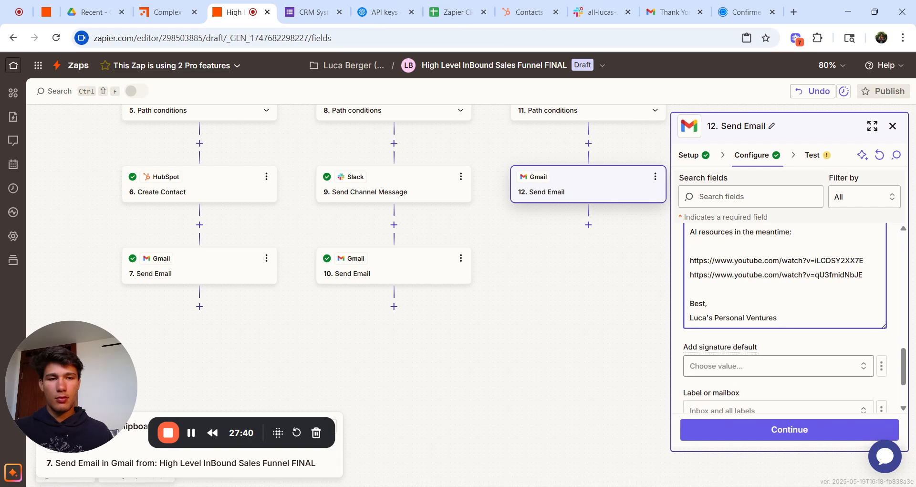
pyautogui.scroll(1, 784, 315)
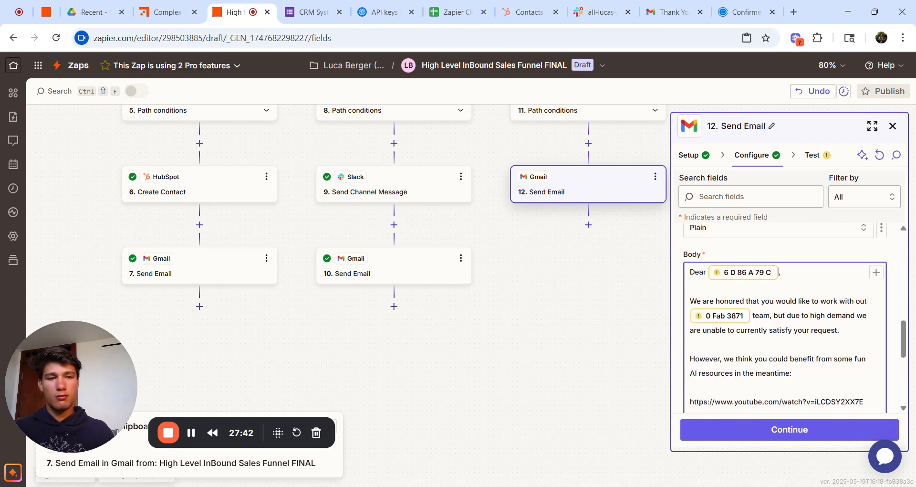
pyautogui.press('BackSpace')
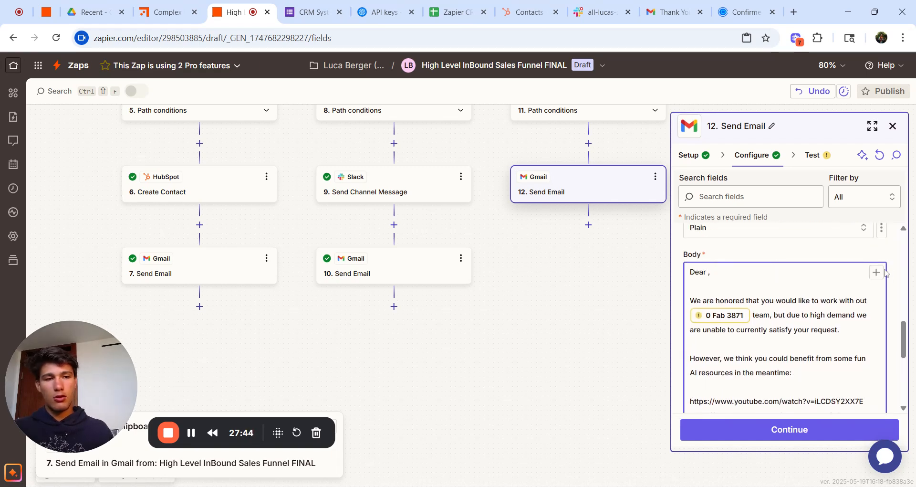
pyautogui.click(876, 272)
pyautogui.click(502, 370)
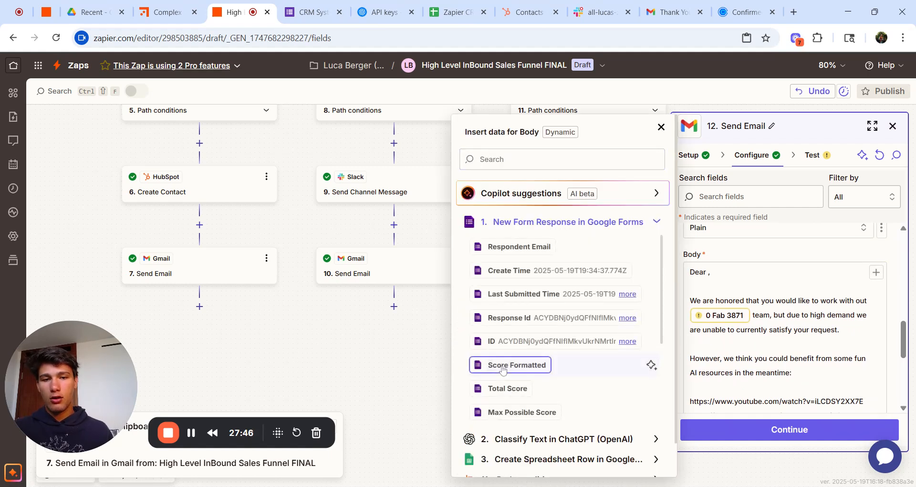
pyautogui.scroll(-5, 508, 391)
pyautogui.click(511, 413)
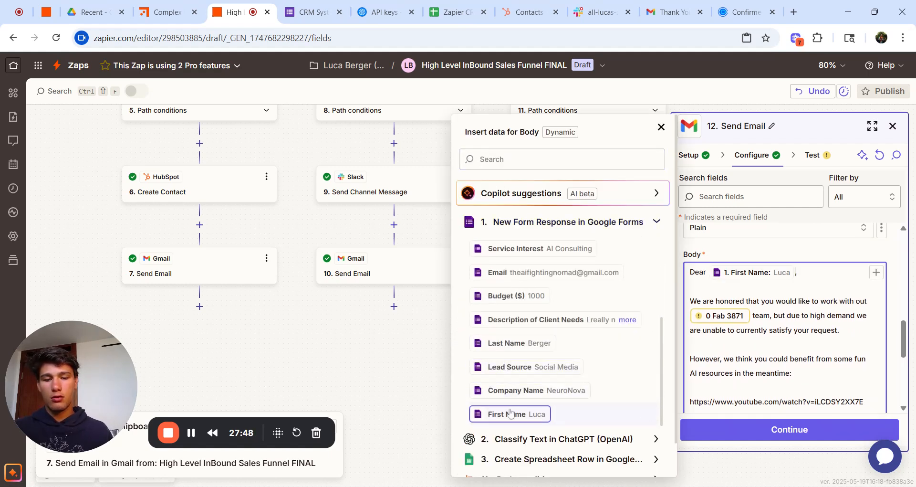
pyautogui.click(549, 343)
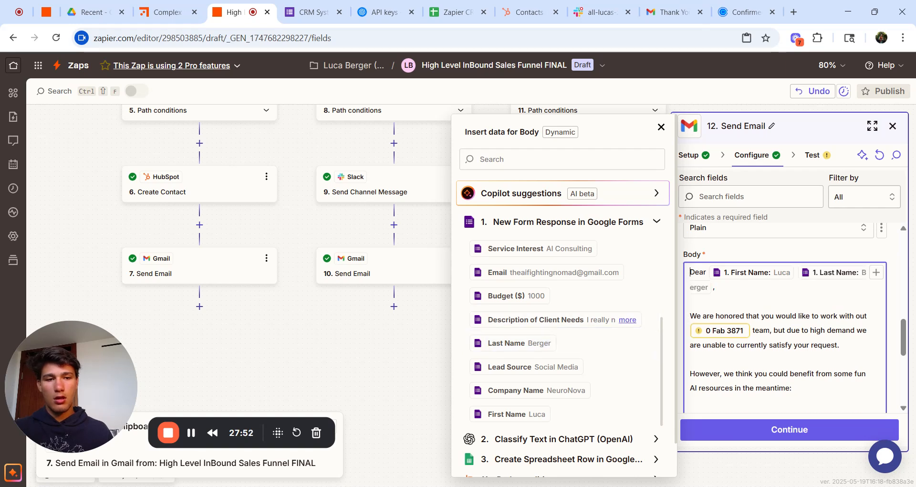
# Step: Put the Service Interest field before 'team' and send a test email from step 12
pyautogui.press('BackSpace')
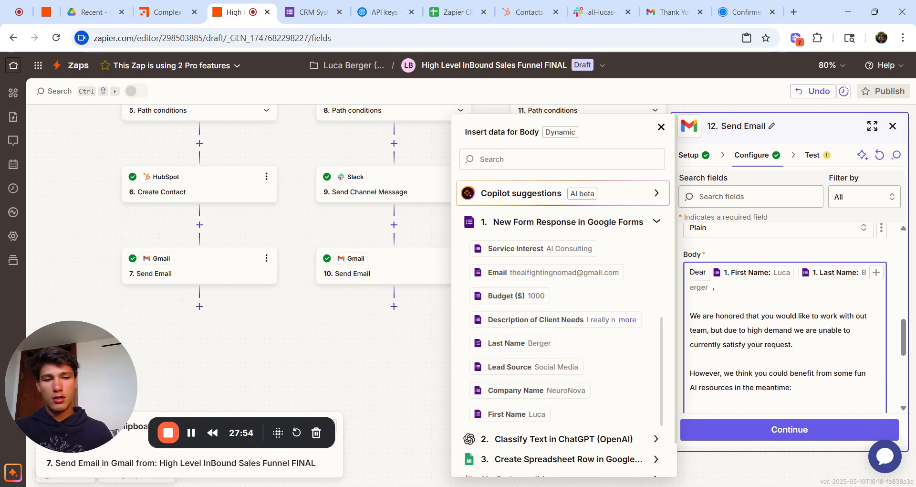
pyautogui.click(520, 248)
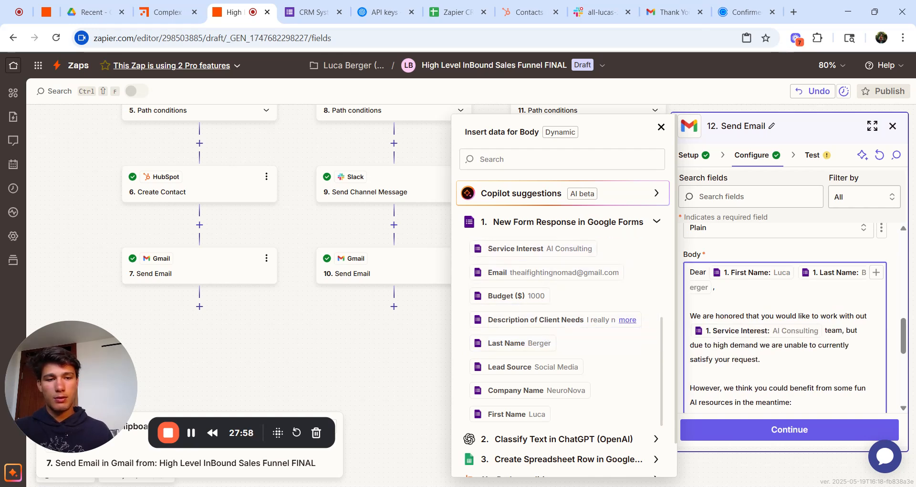
pyautogui.click(690, 301)
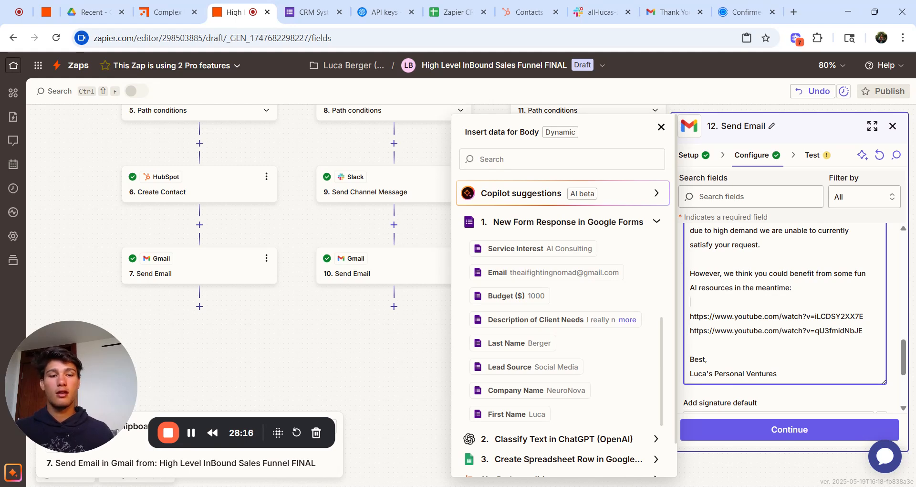
pyautogui.click(773, 432)
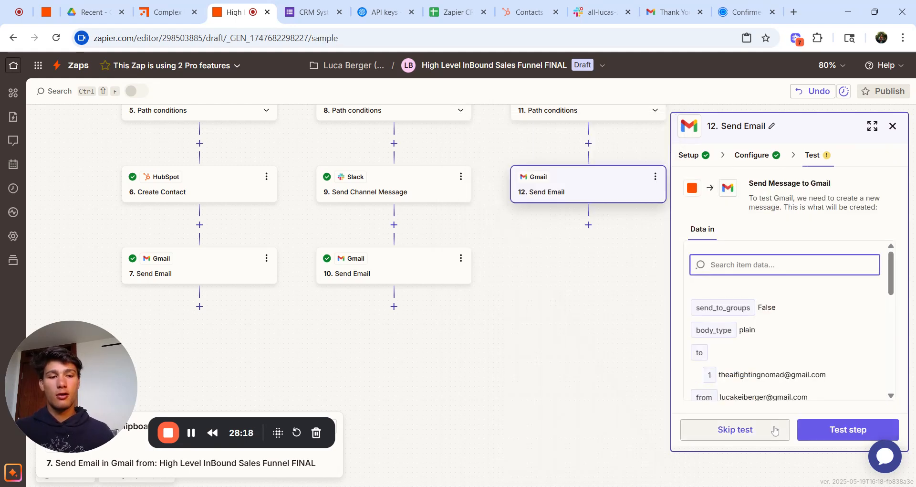
pyautogui.click(828, 430)
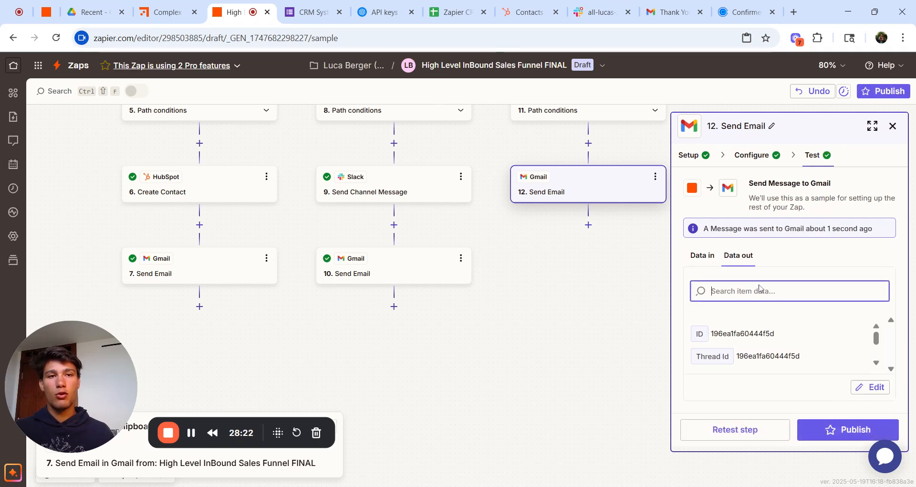
pyautogui.click(667, 12)
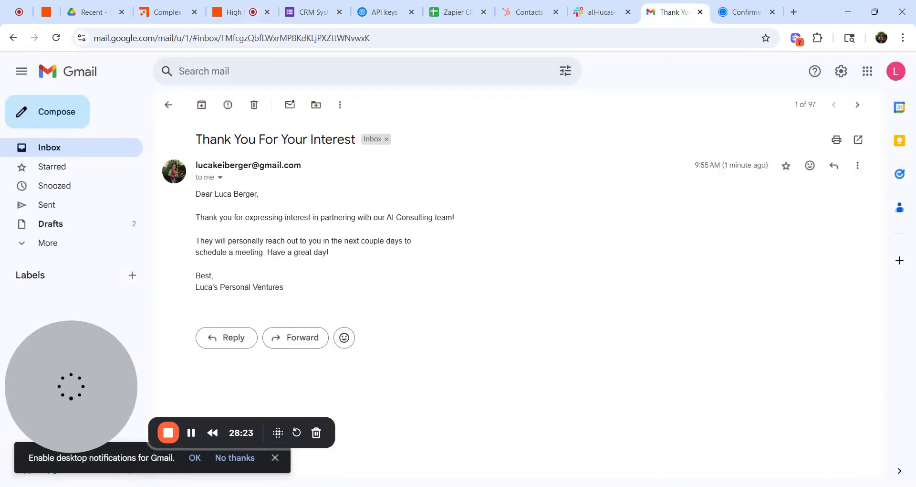
# Step: Open the 'Update on Your Interest' email from the inbox and review its greeting and two AI resource links
pyautogui.click(127, 148)
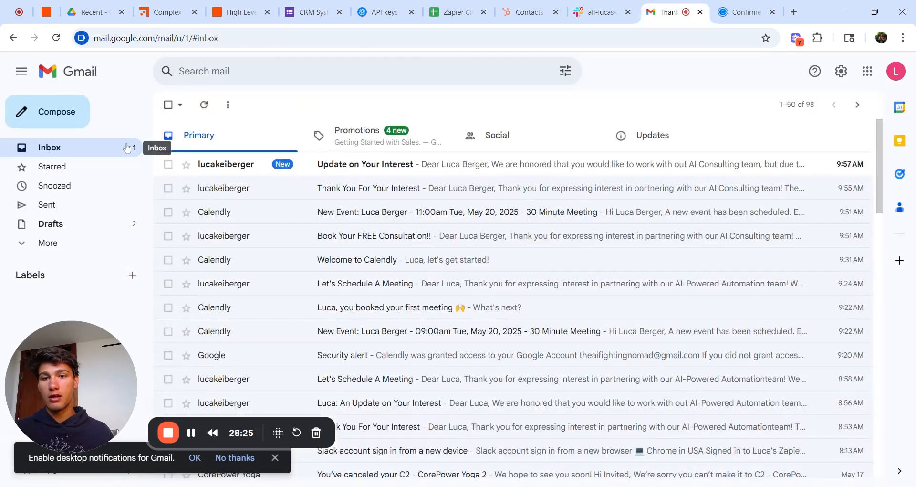
pyautogui.click(355, 171)
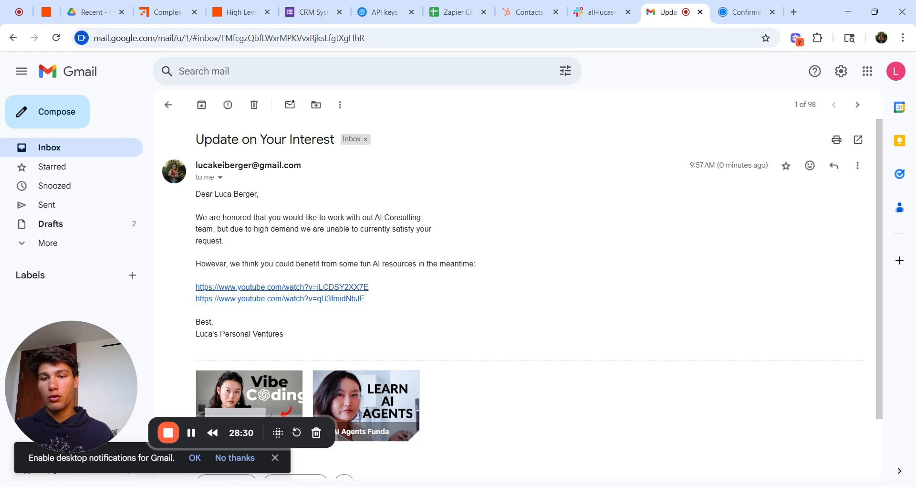
pyautogui.scroll(-2, 533, 296)
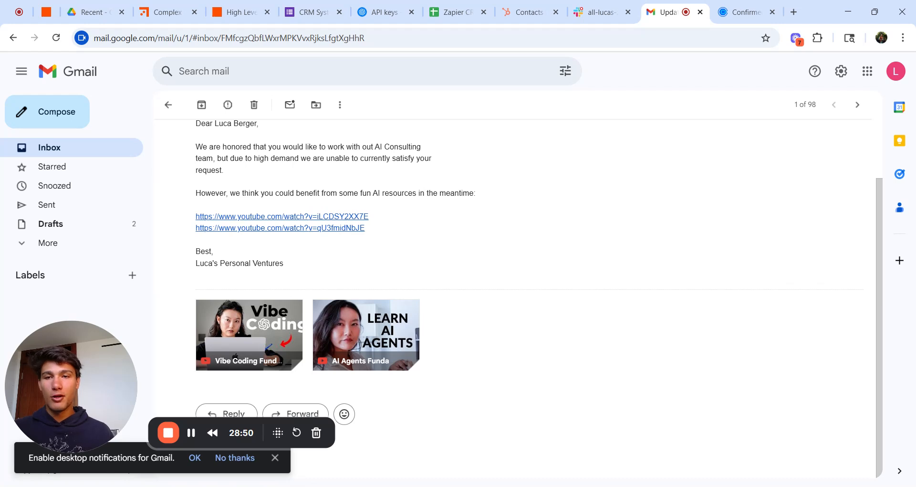
# Step: Zoom the Zap canvas out to 39% and close step 12's Send Email panel, revealing all three interest branches
pyautogui.click(238, 12)
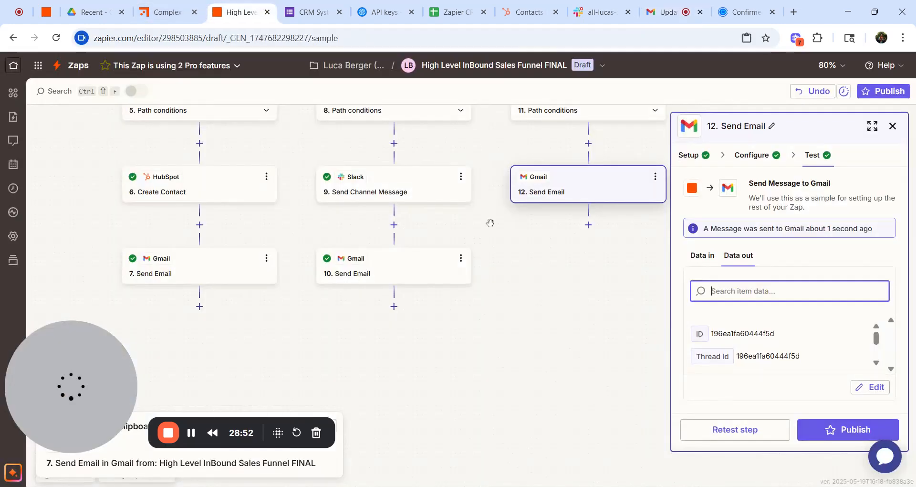
pyautogui.scroll(-5, 490, 223)
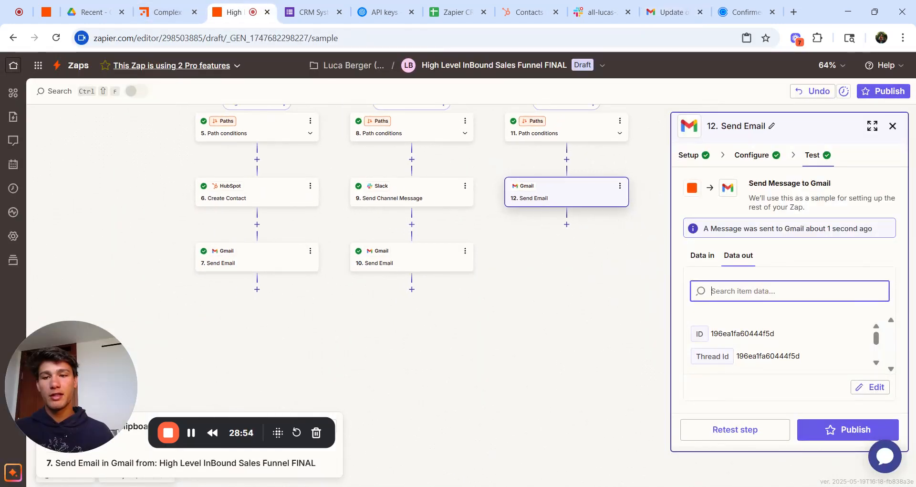
pyautogui.scroll(-2, 490, 222)
pyautogui.scroll(5, 490, 223)
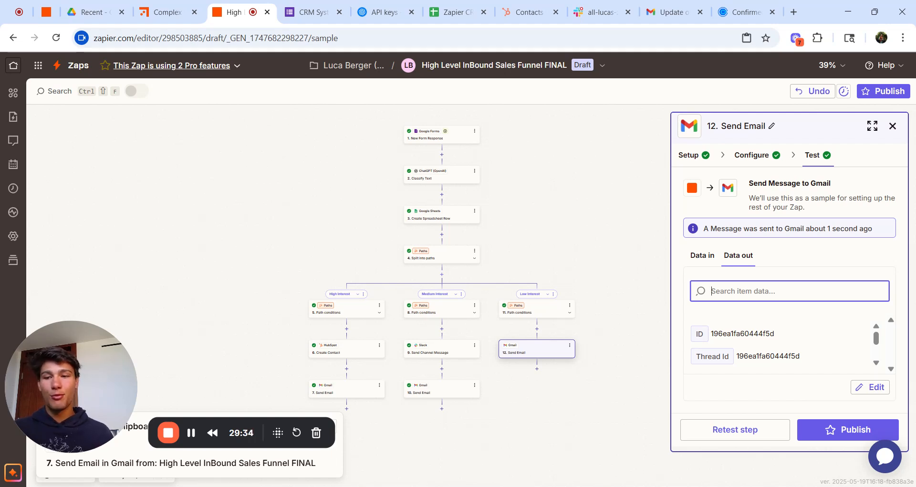
pyautogui.click(892, 125)
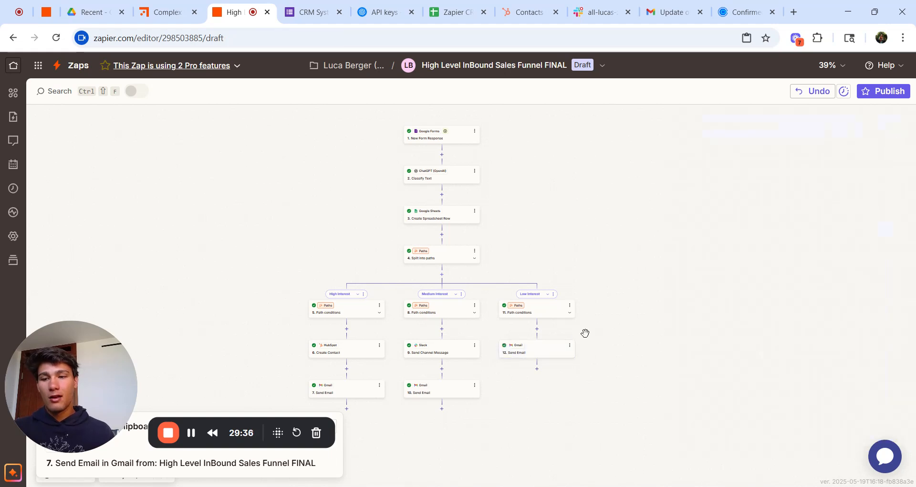